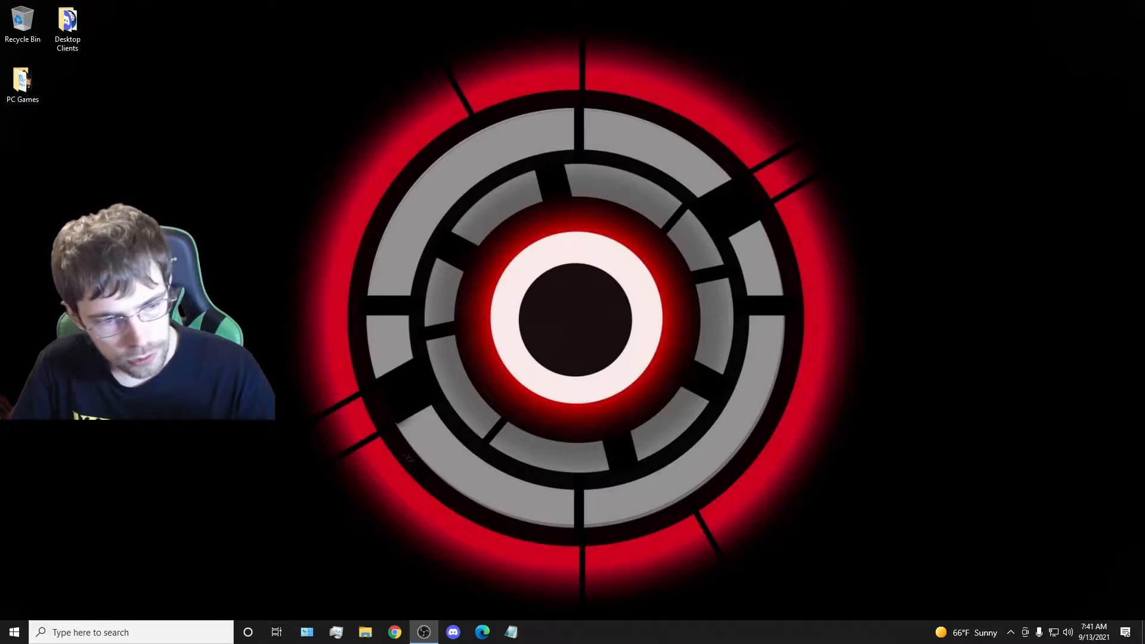
Move the OBS window onto this display, hide the Webcam source and toggle the Desktop Display source off and on.
drag(0, 133, 493, 113)
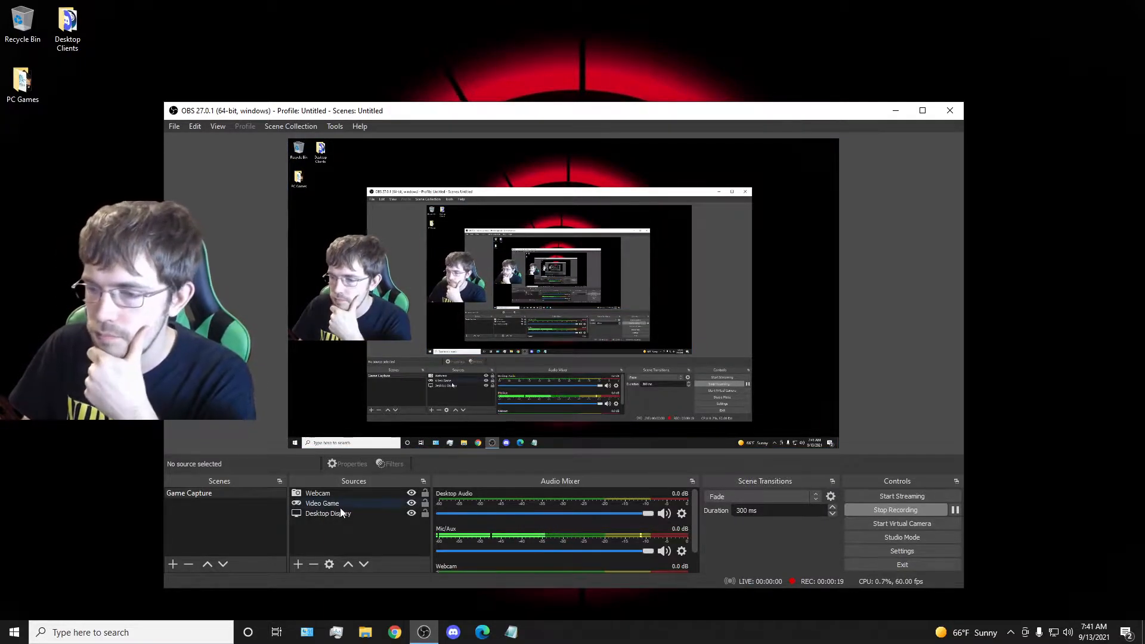
click(411, 494)
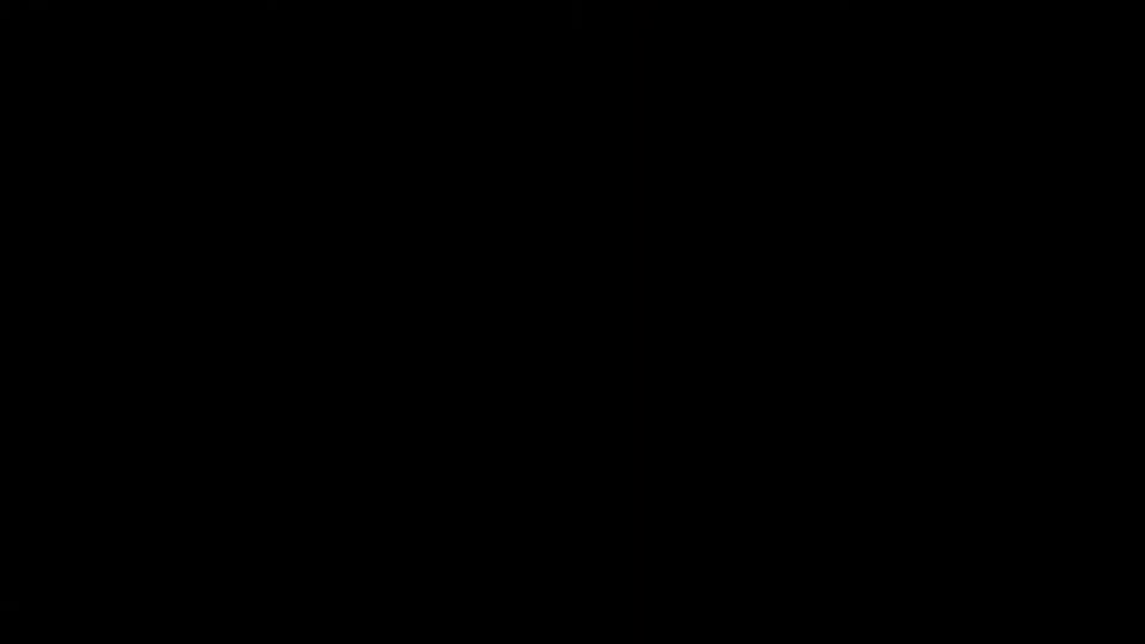
click(409, 514)
click(409, 514)
click(409, 514)
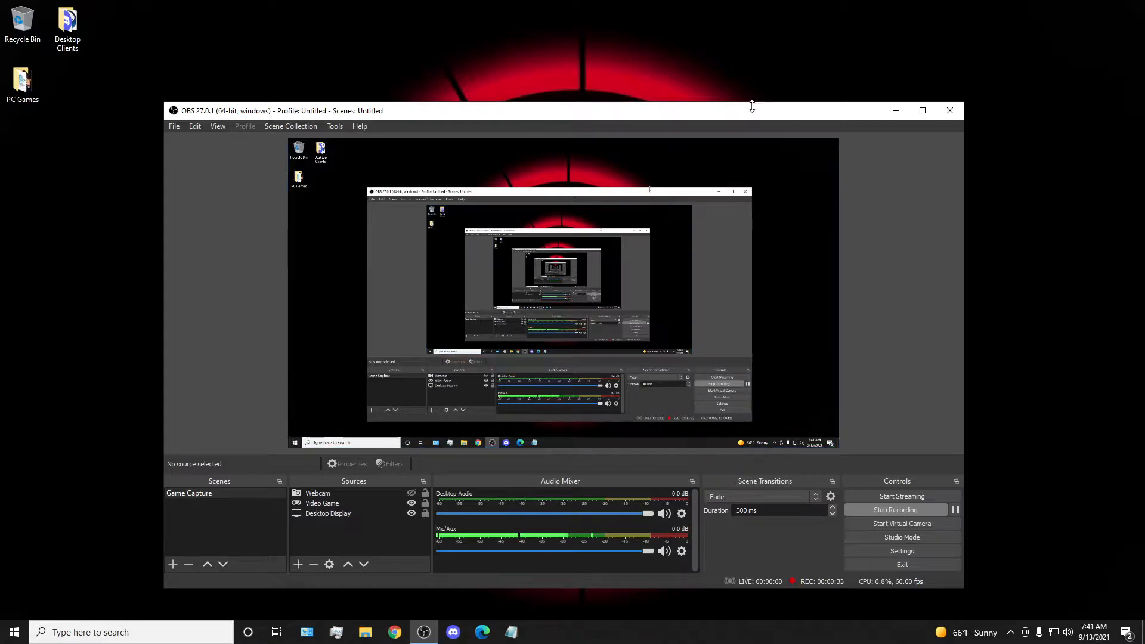
Try the OBS window maximized, and restore it to a floating window near the desktop's centre.
drag(753, 114, 7, 127)
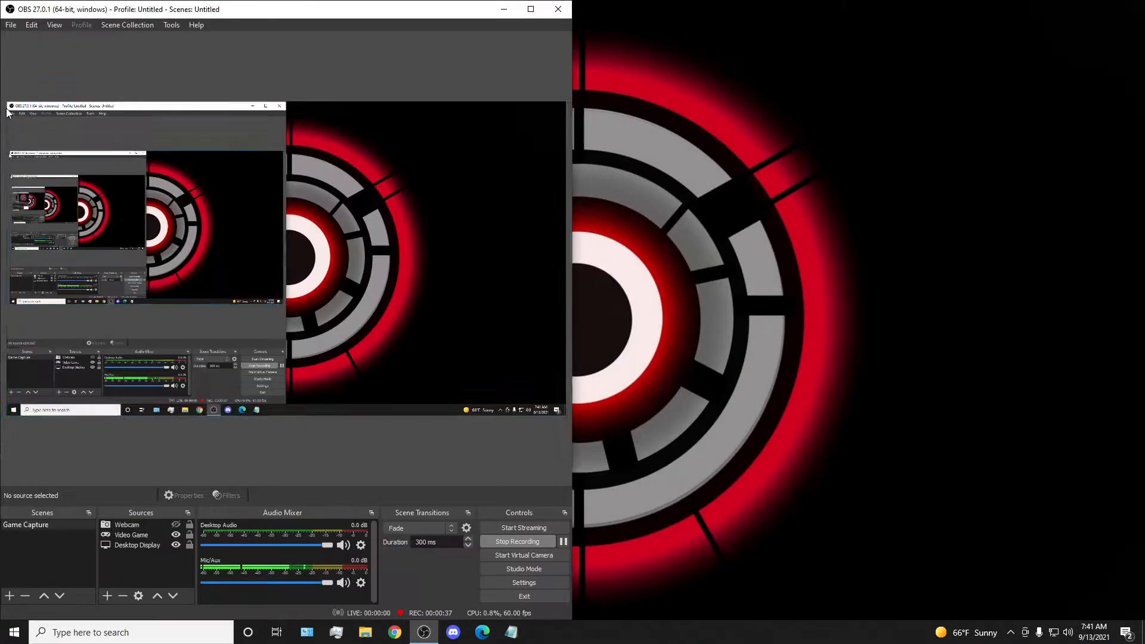
click(531, 10)
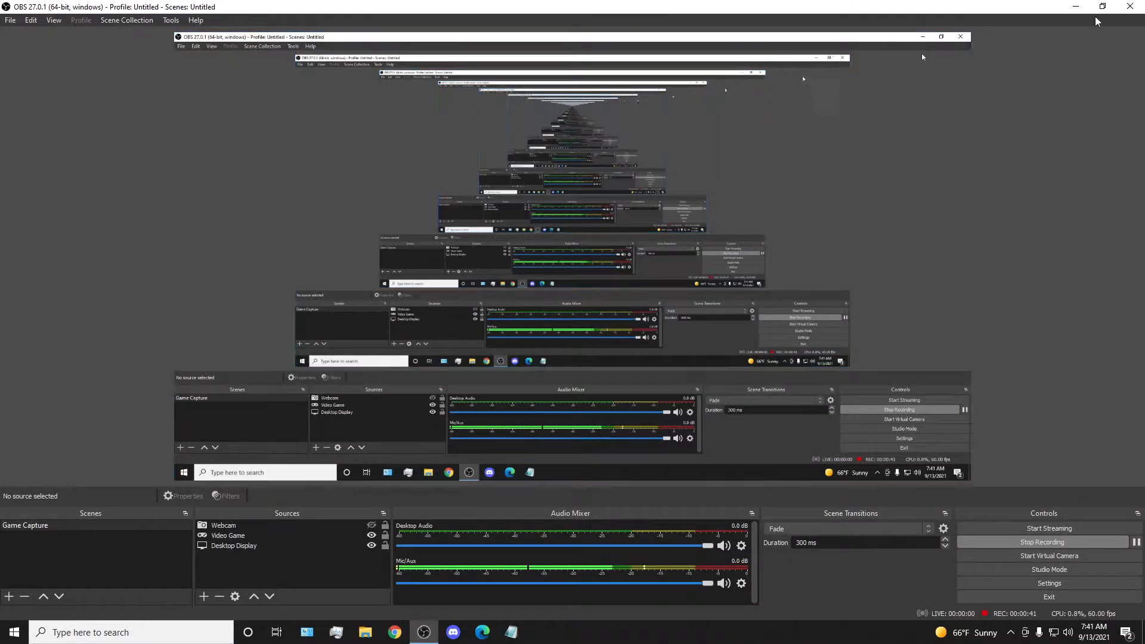
click(1102, 7)
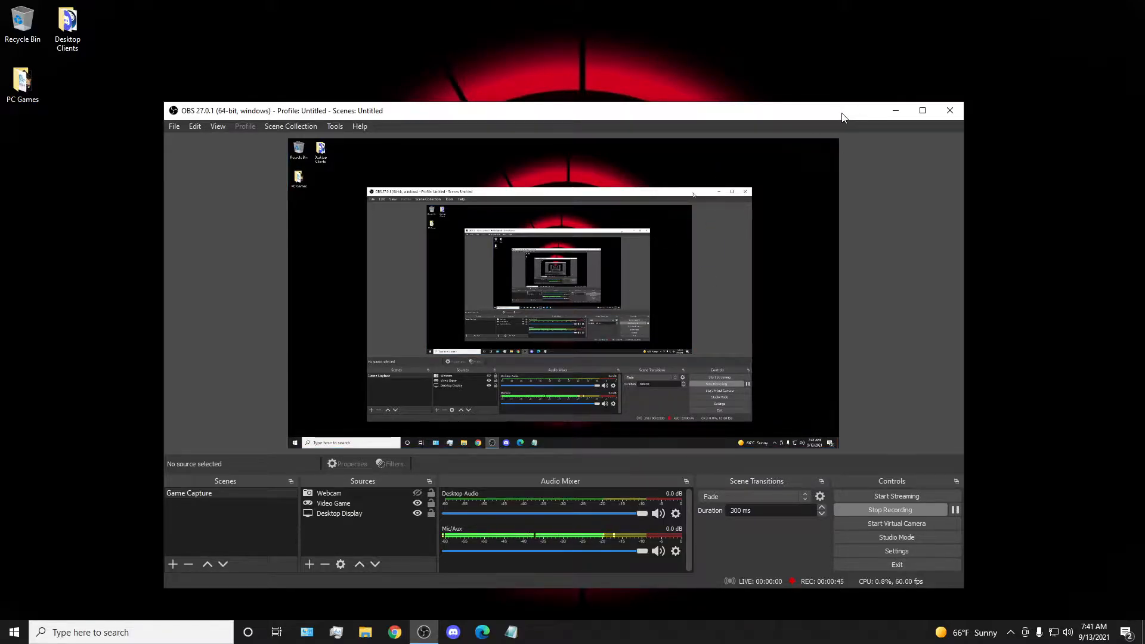
mouse_move(823, 117)
mouse_down()
mouse_move(869, 105)
mouse_move(560, 85)
mouse_move(0, 80)
mouse_move(0, 119)
mouse_move(645, 146)
mouse_move(853, 109)
mouse_move(836, 103)
mouse_up()
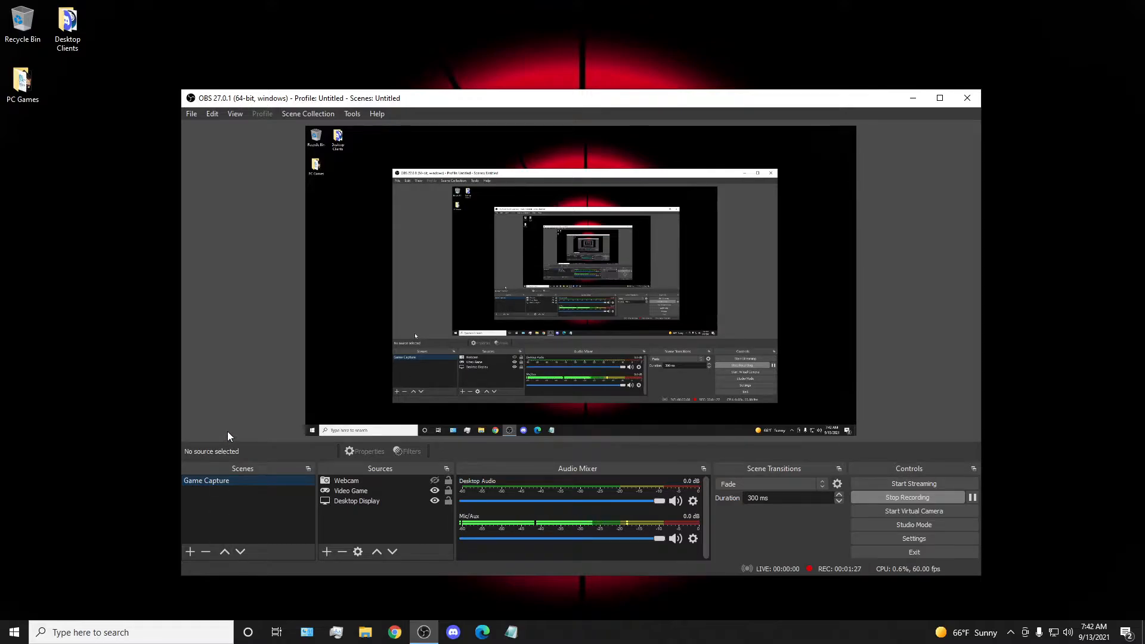
Show the Webcam source again, and look into the PC Games folder on the desktop before closing it.
click(435, 480)
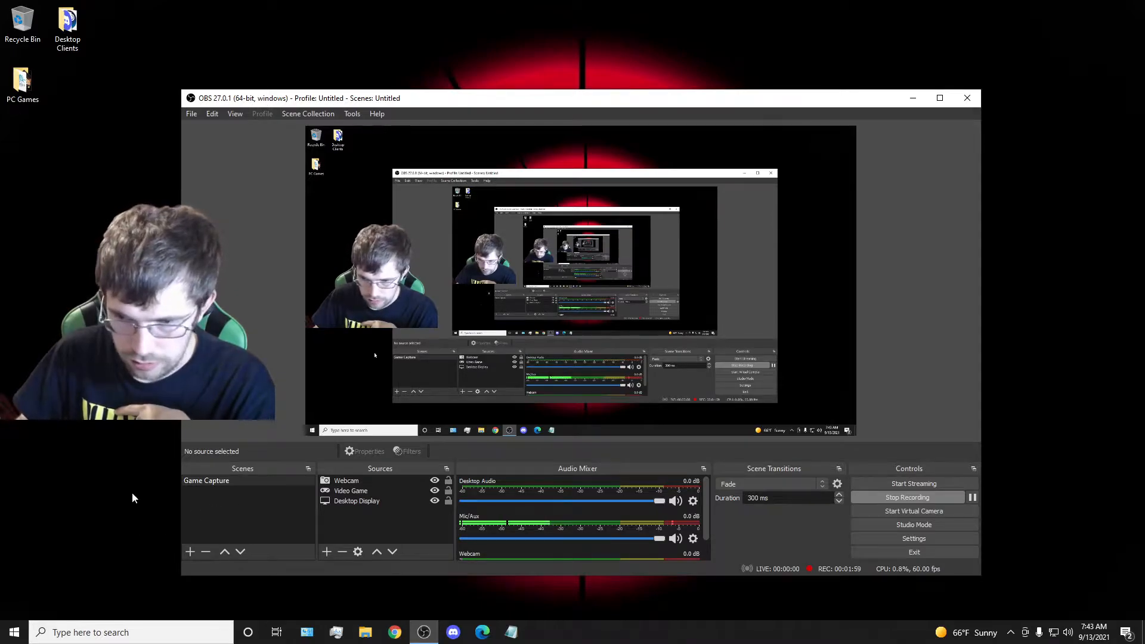
double_click(16, 85)
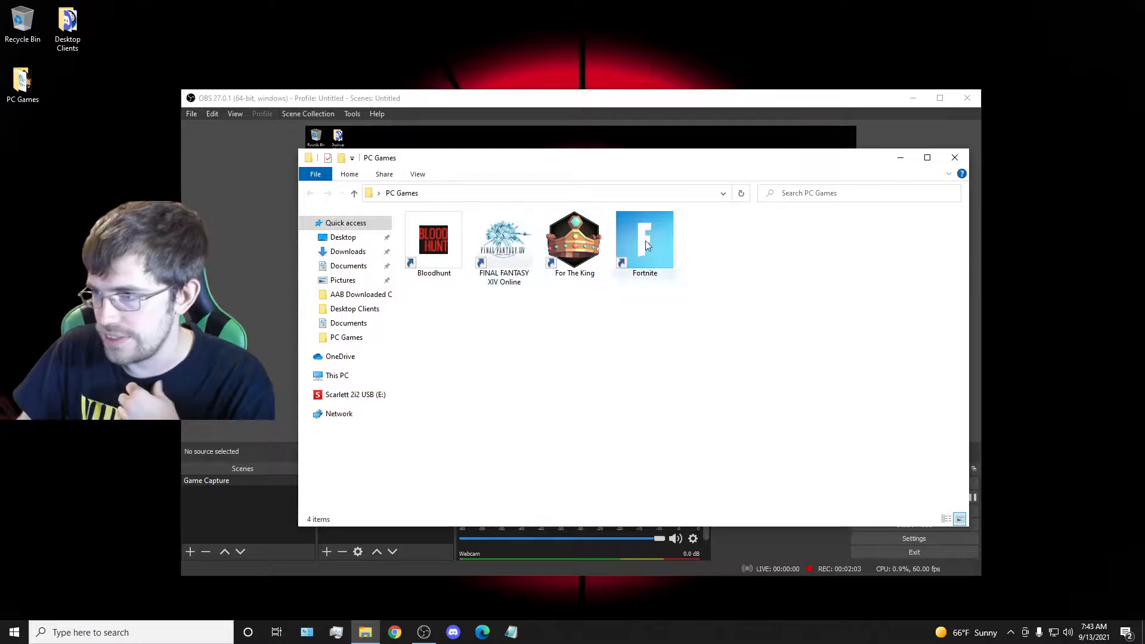
click(955, 160)
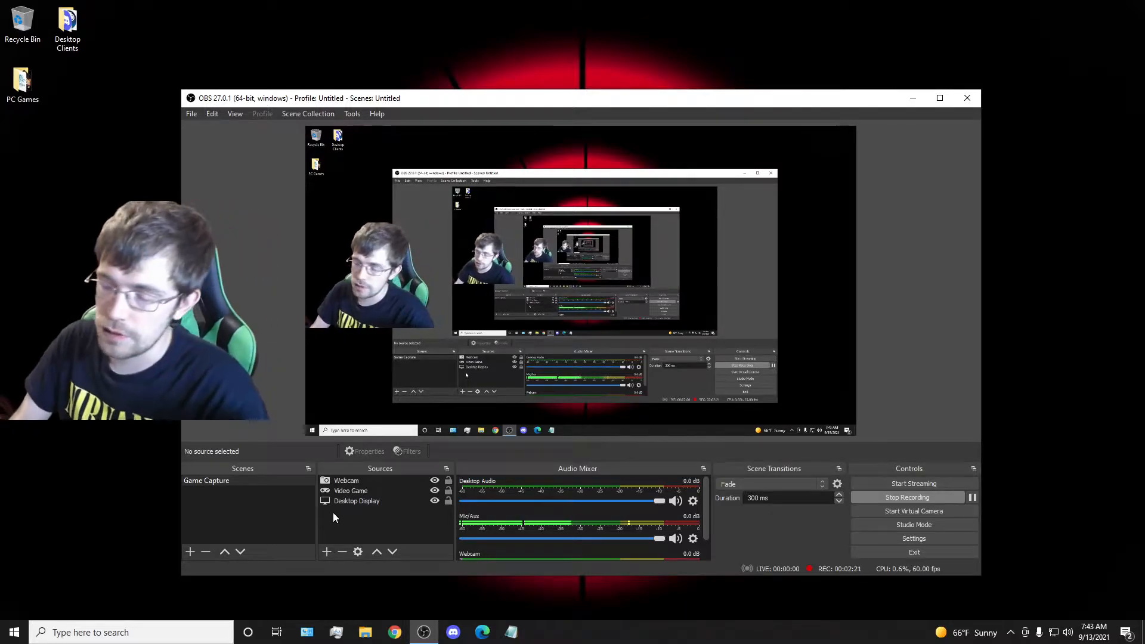
Check the Desktop Display and Video Game sources, and move the Webcam overlay slightly up along the preview's left edge.
click(351, 502)
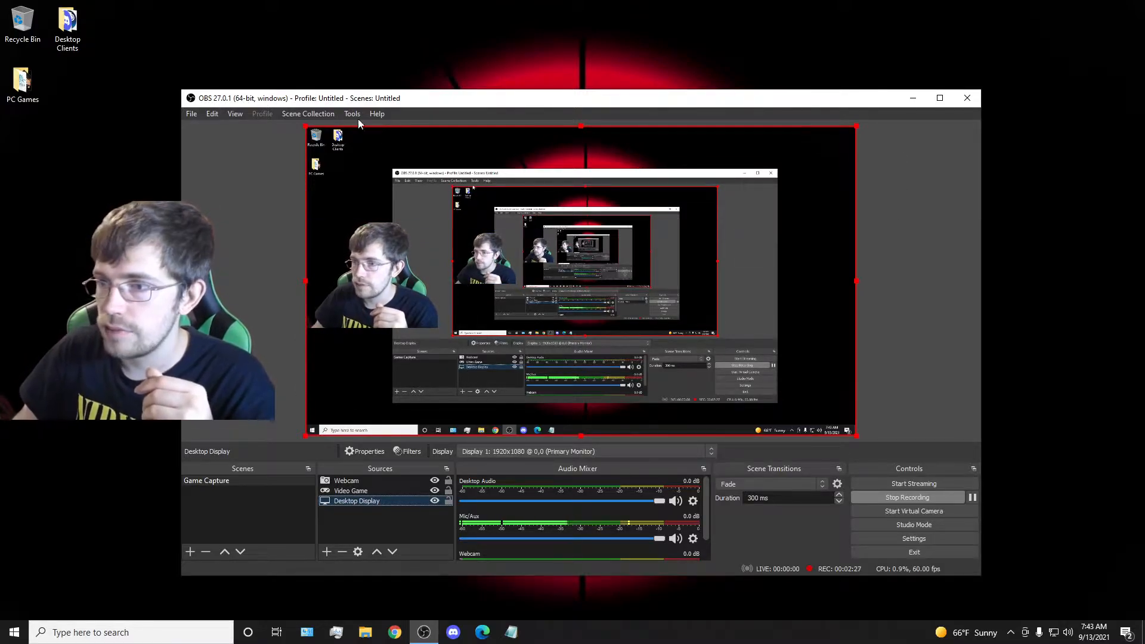
click(348, 492)
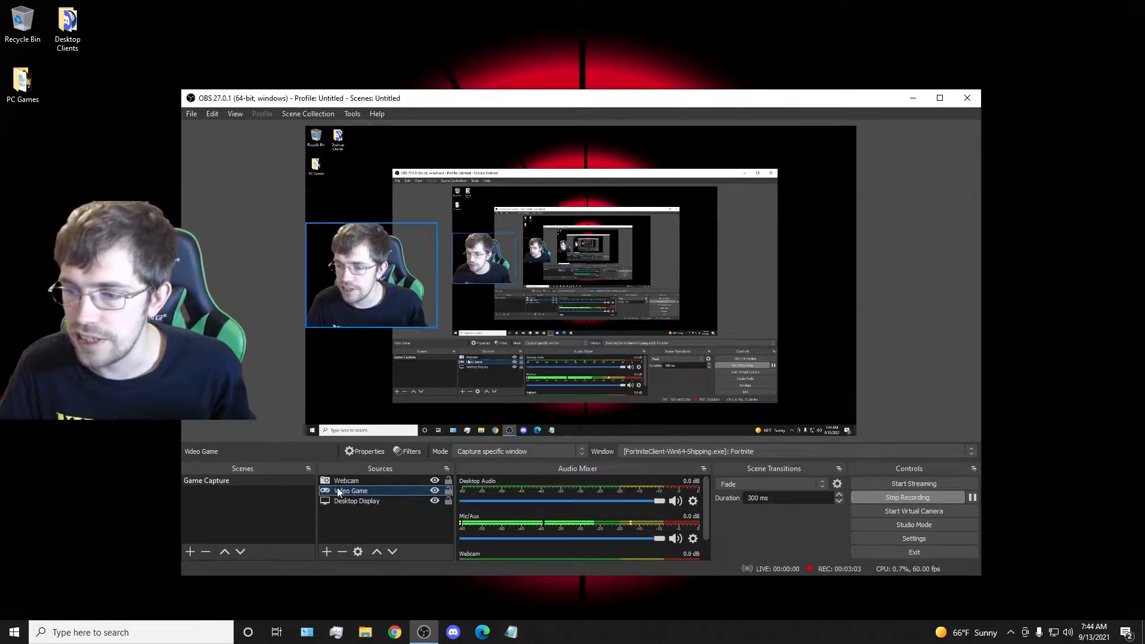
click(339, 482)
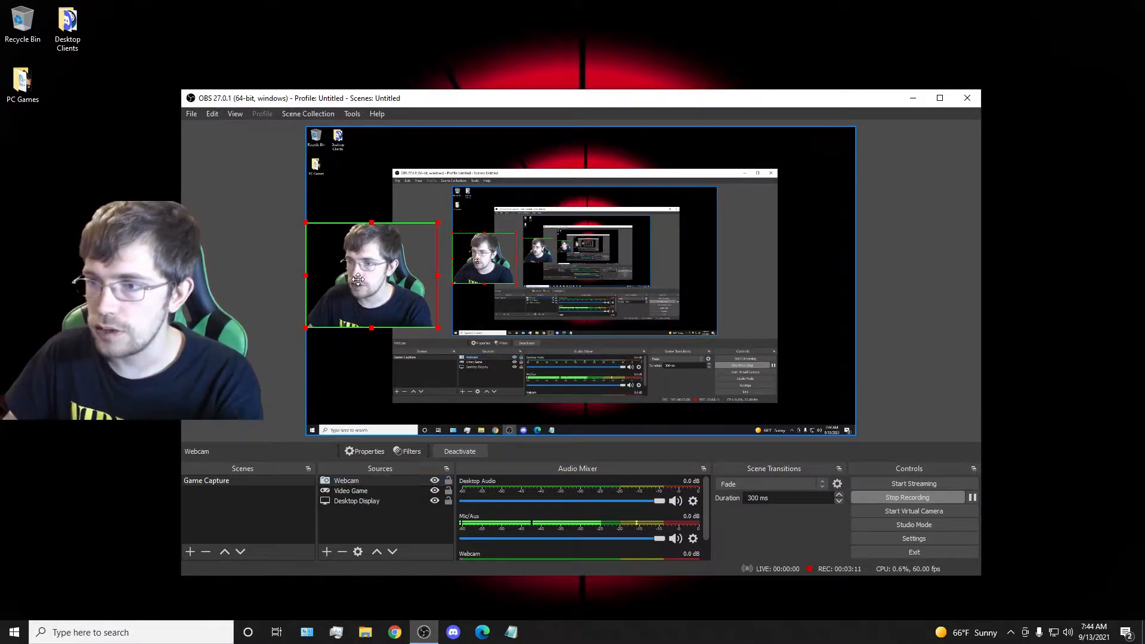
drag(352, 308, 362, 266)
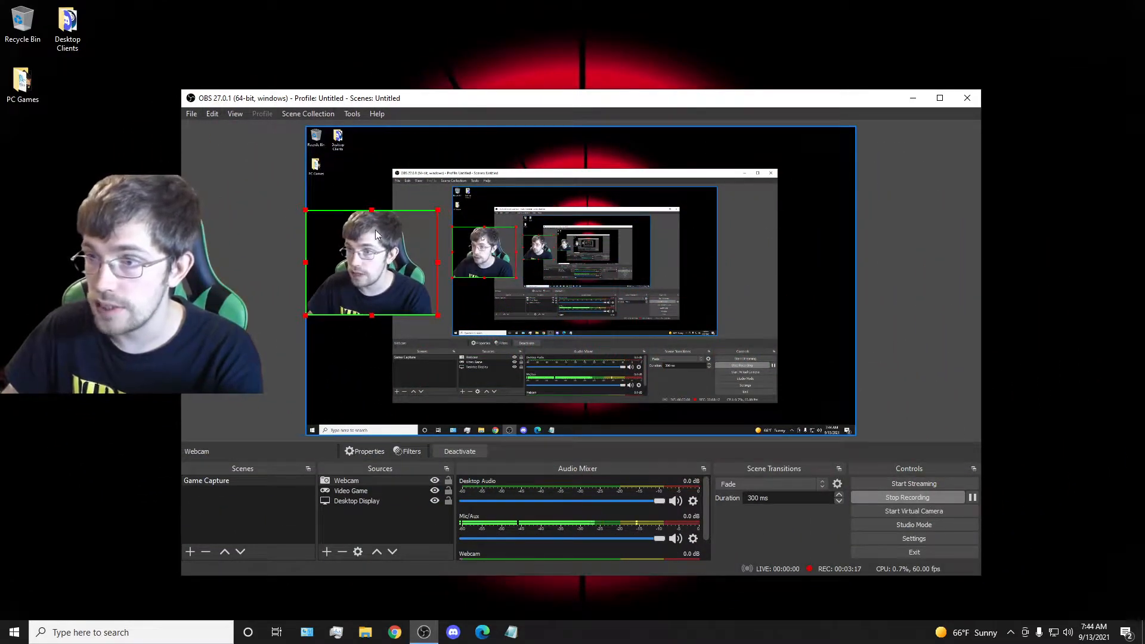
Inspect the Desktop Display and Video Game sources in the preview, and move the OBS window off this display.
click(363, 501)
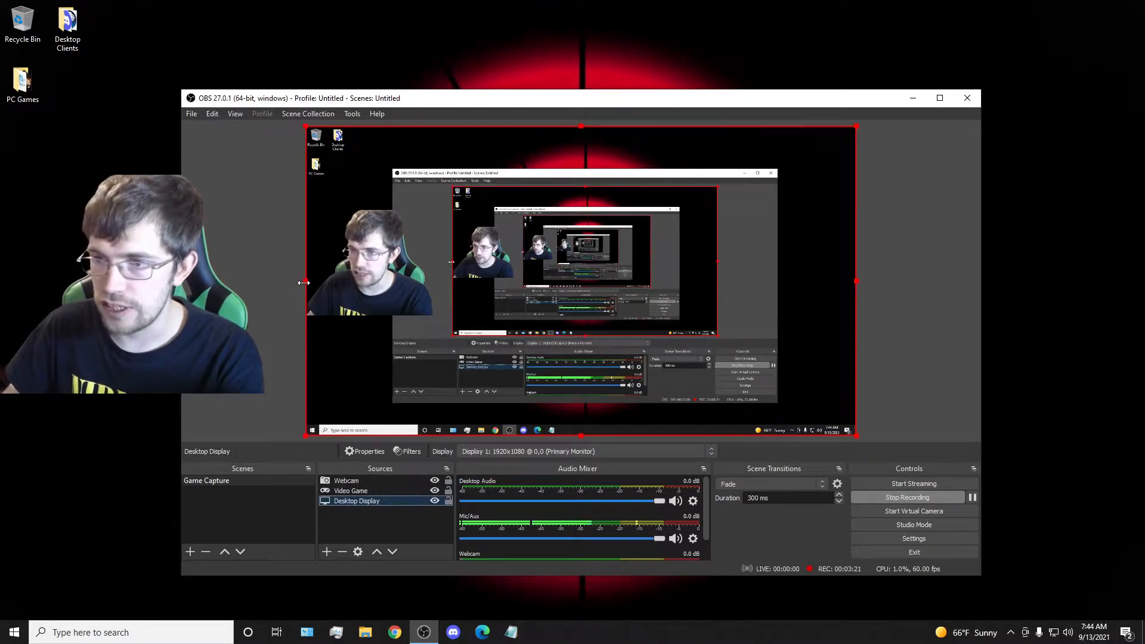
drag(305, 281, 307, 336)
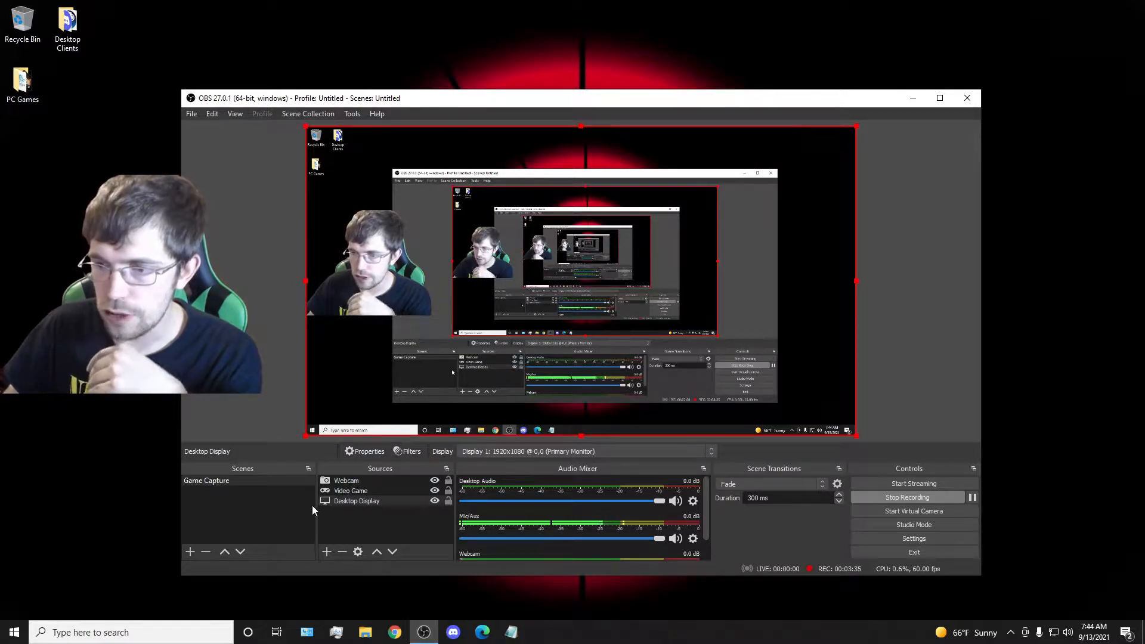
click(353, 490)
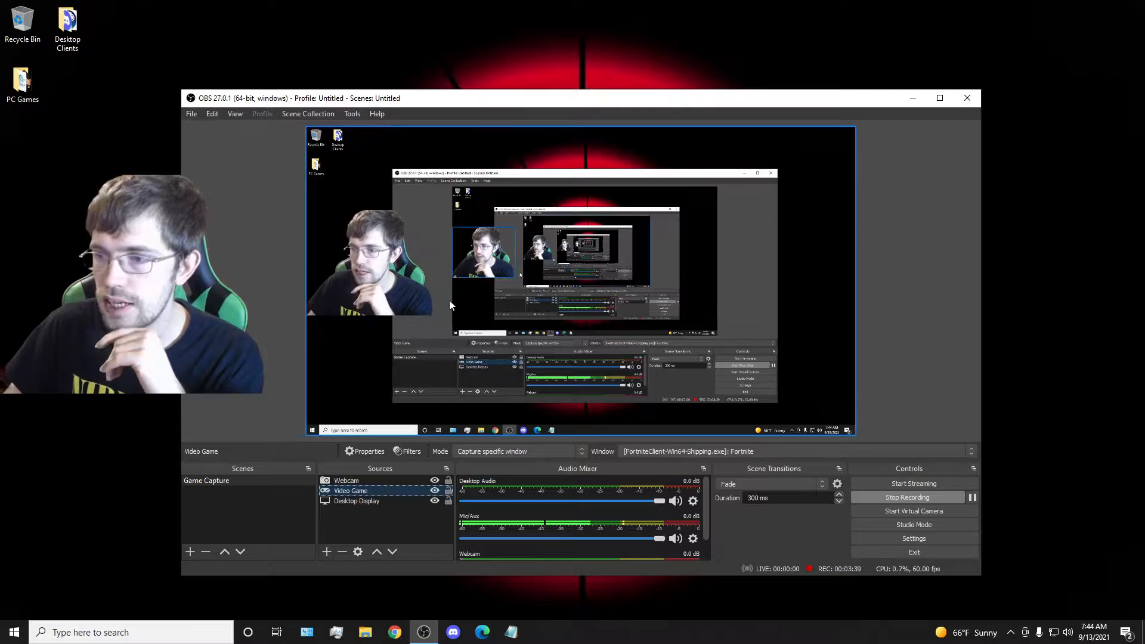
drag(749, 100, 0, 113)
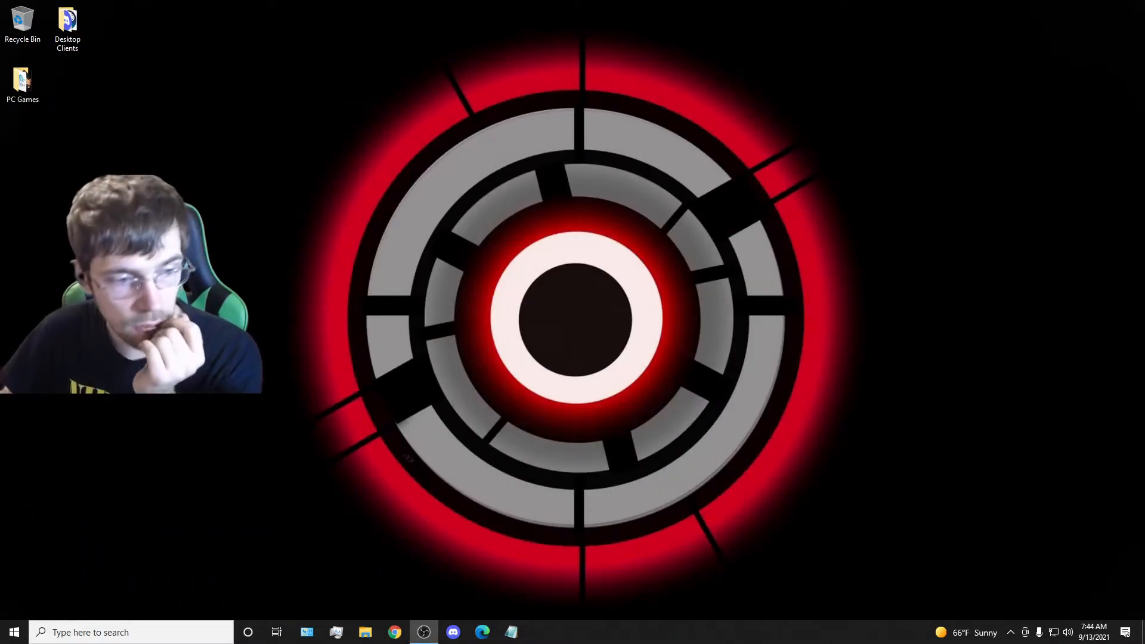
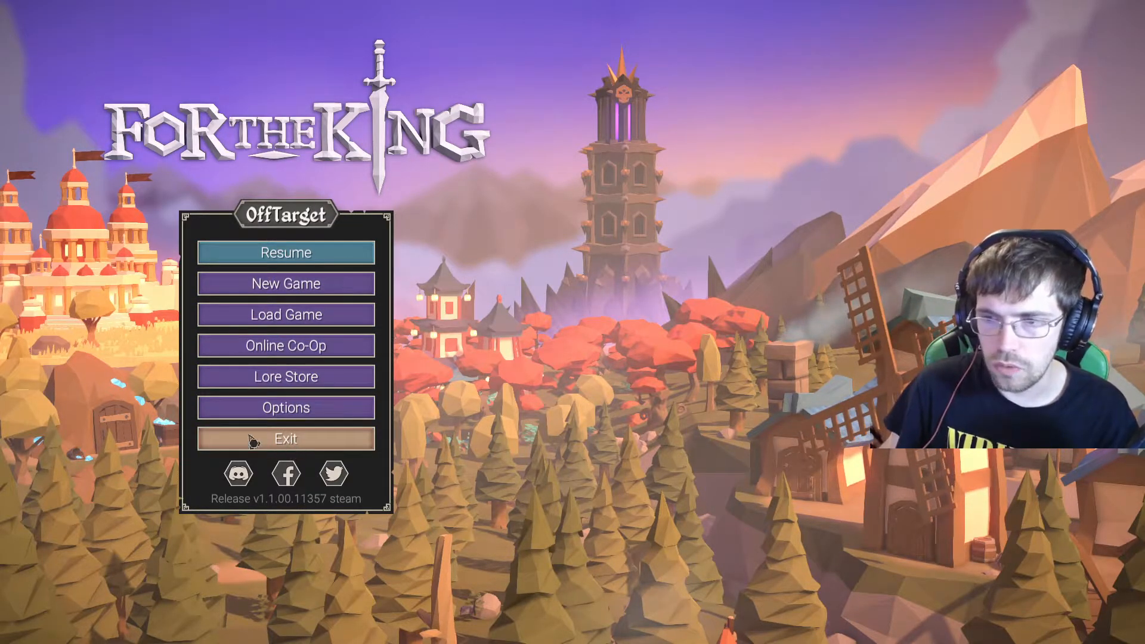
Switch from the game to OBS, and move the Webcam overlay from the preview's right side to its left edge.
key(alt+Tab)
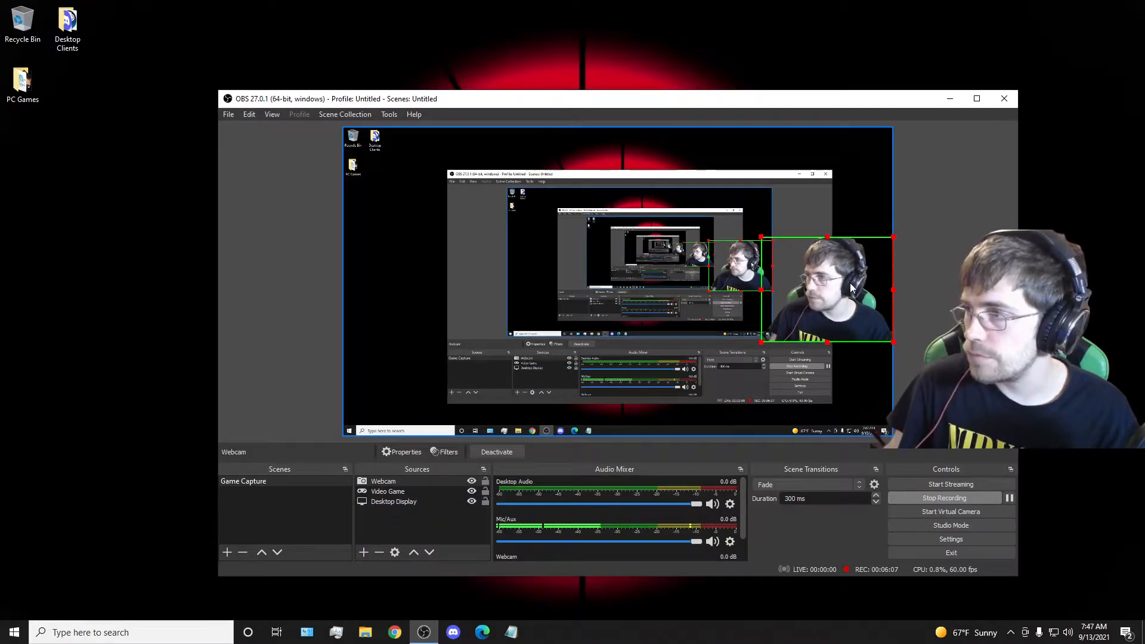
drag(821, 289, 432, 280)
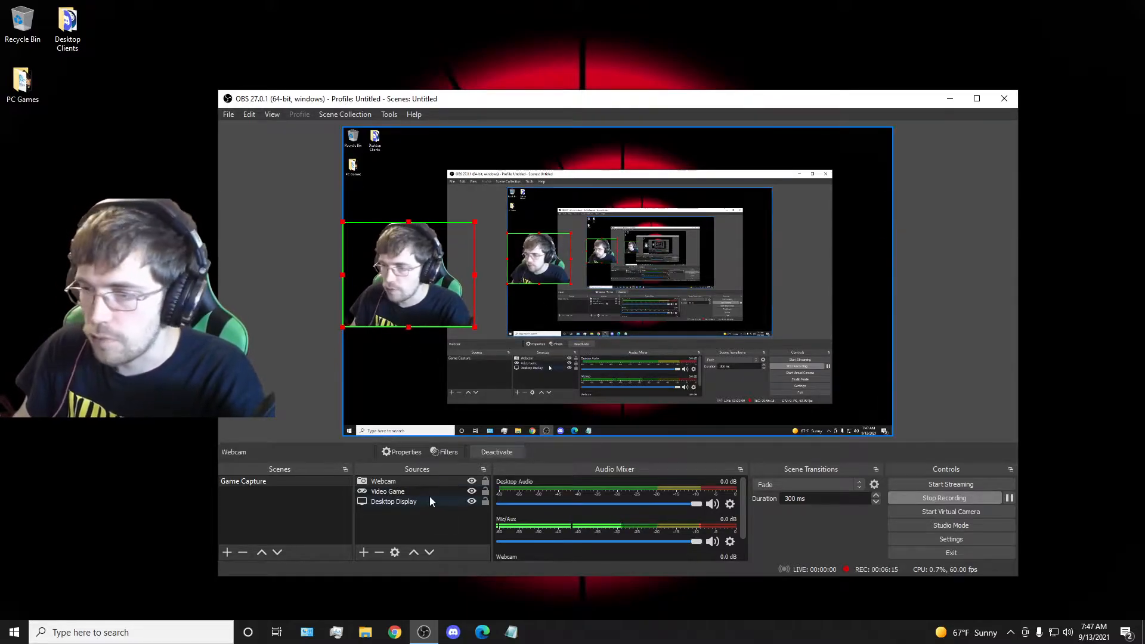
right_click(290, 503)
click(259, 512)
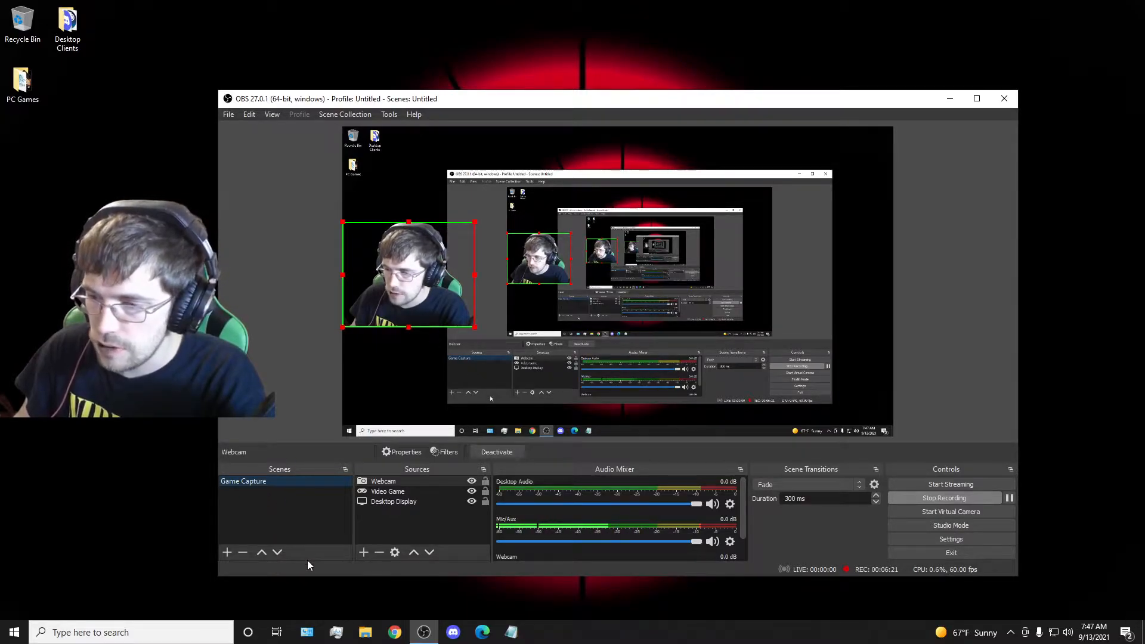
Hide the Desktop Display source in the Game Capture scene and show it again.
click(471, 501)
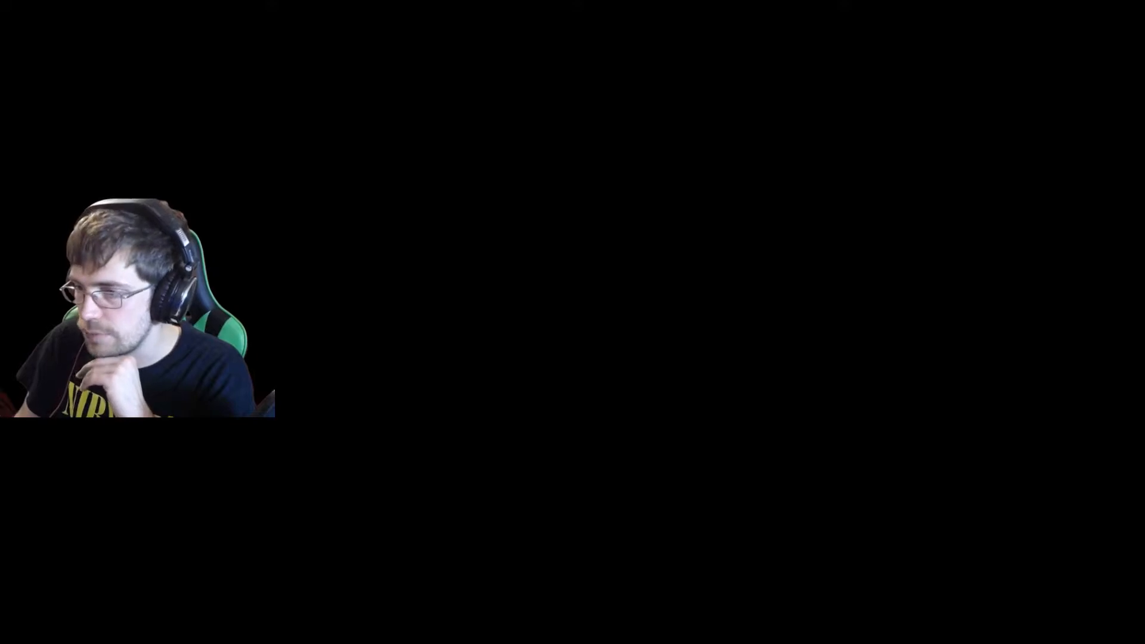
click(471, 501)
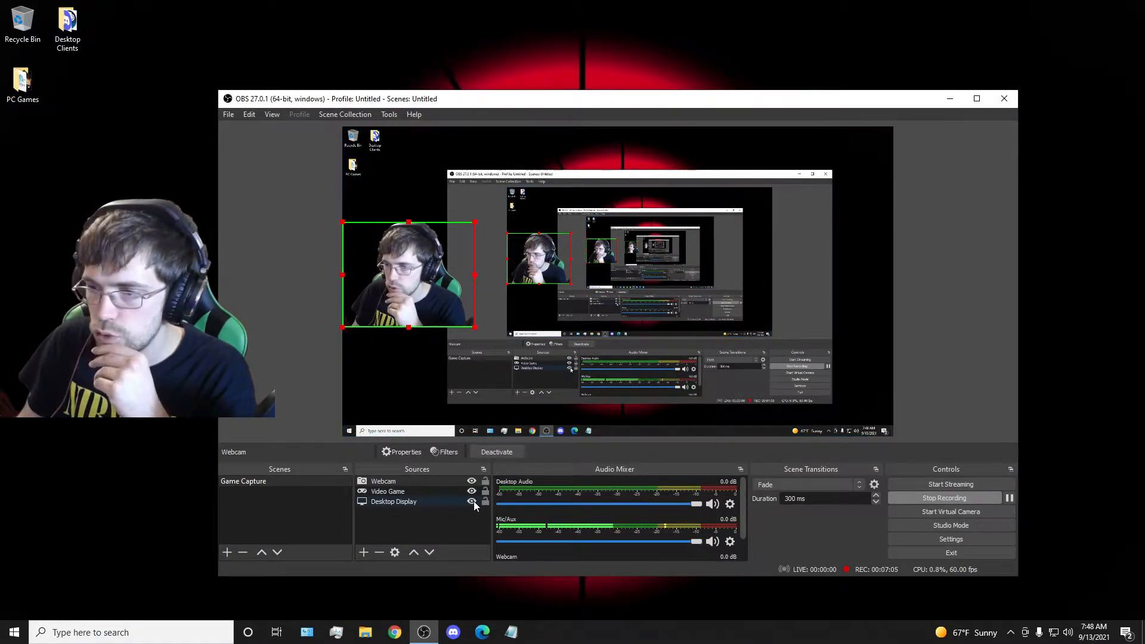
Add a new scene named Example.
right_click(242, 492)
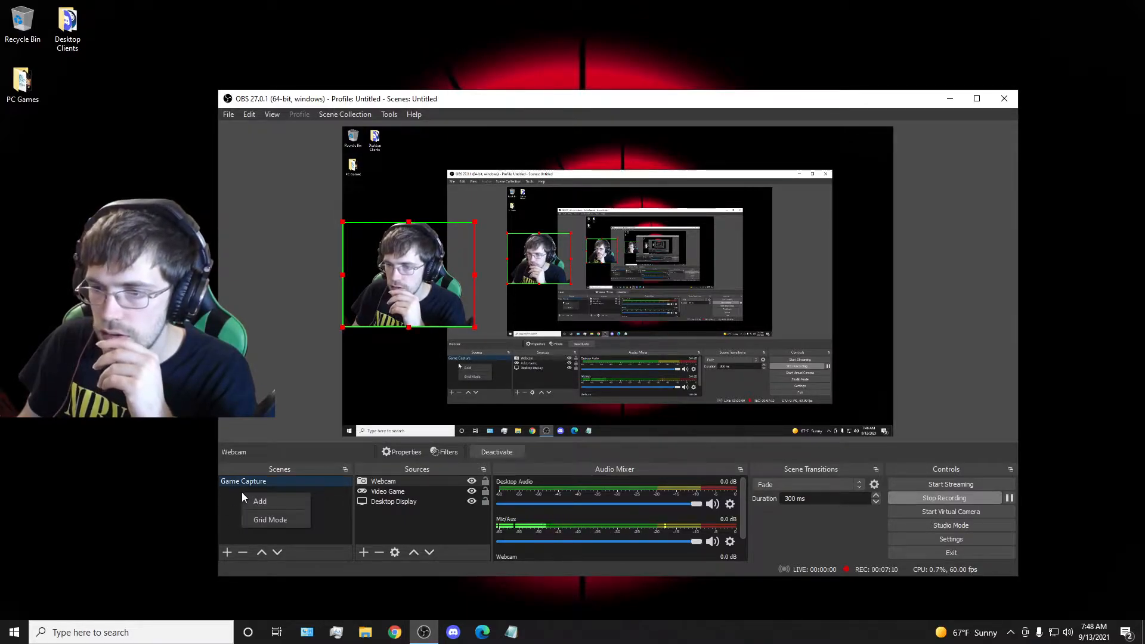
click(320, 493)
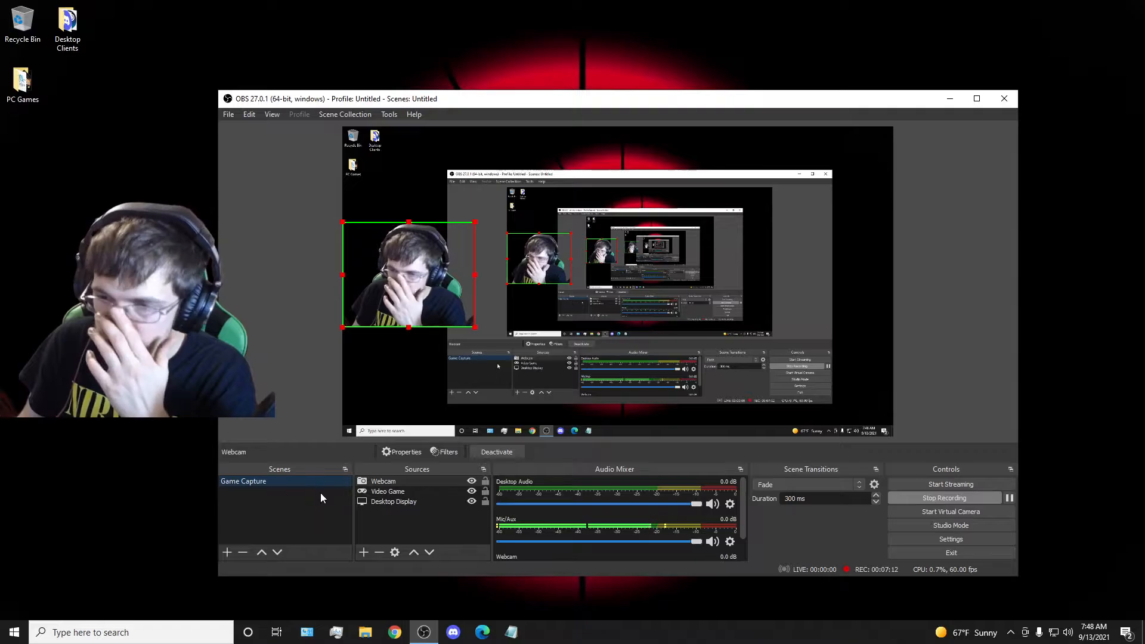
right_click(245, 495)
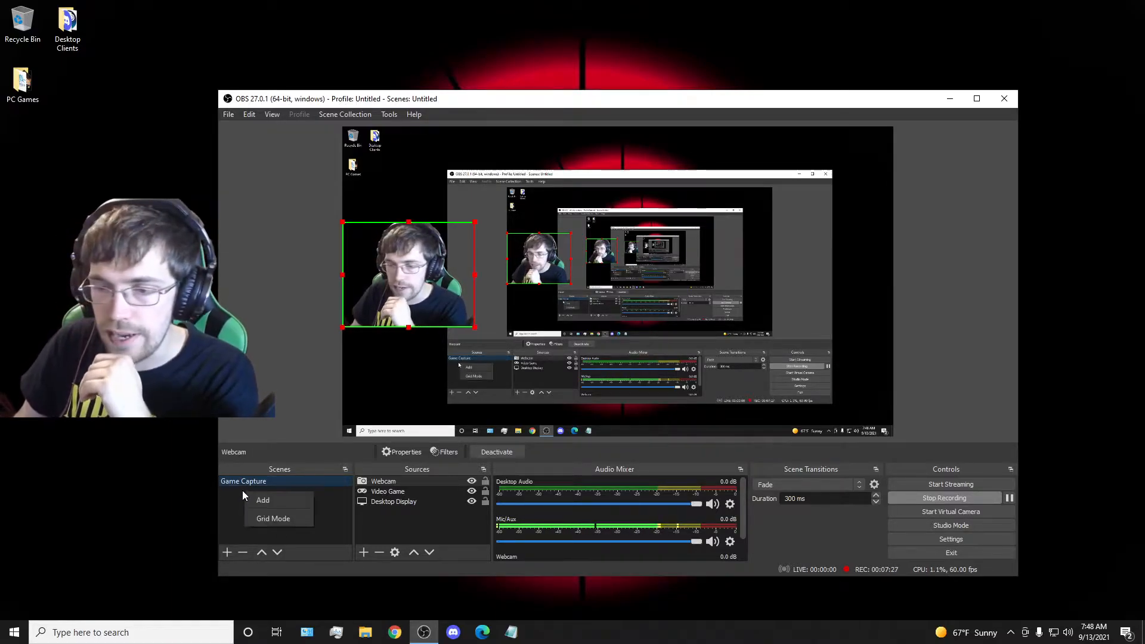
click(233, 506)
right_click(256, 494)
click(270, 502)
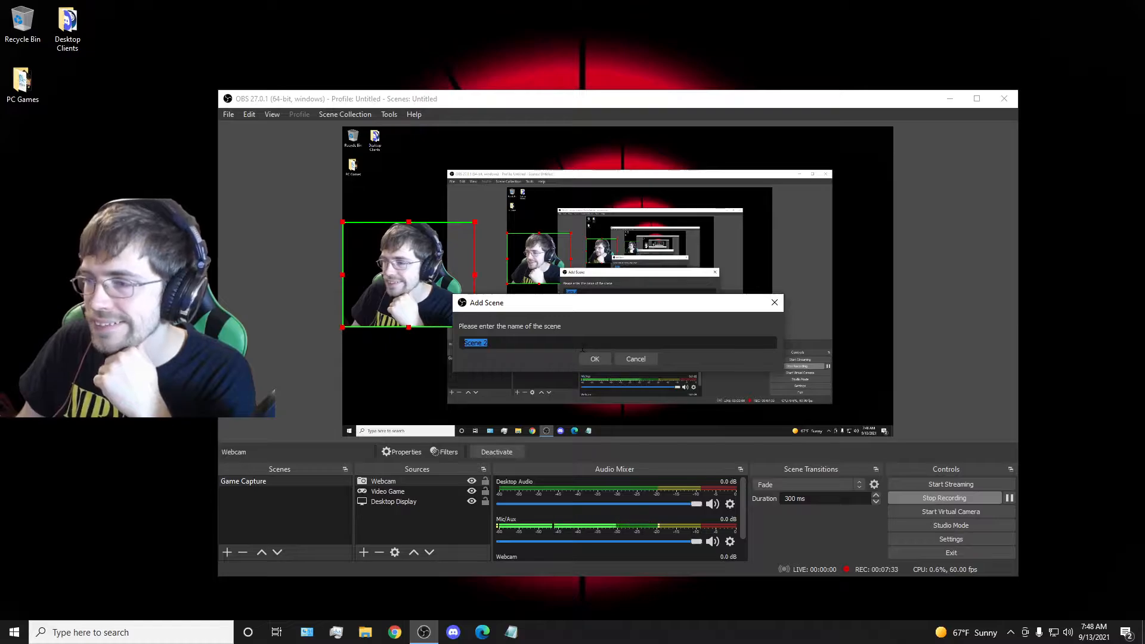
key(BackSpace)
text(Exa)
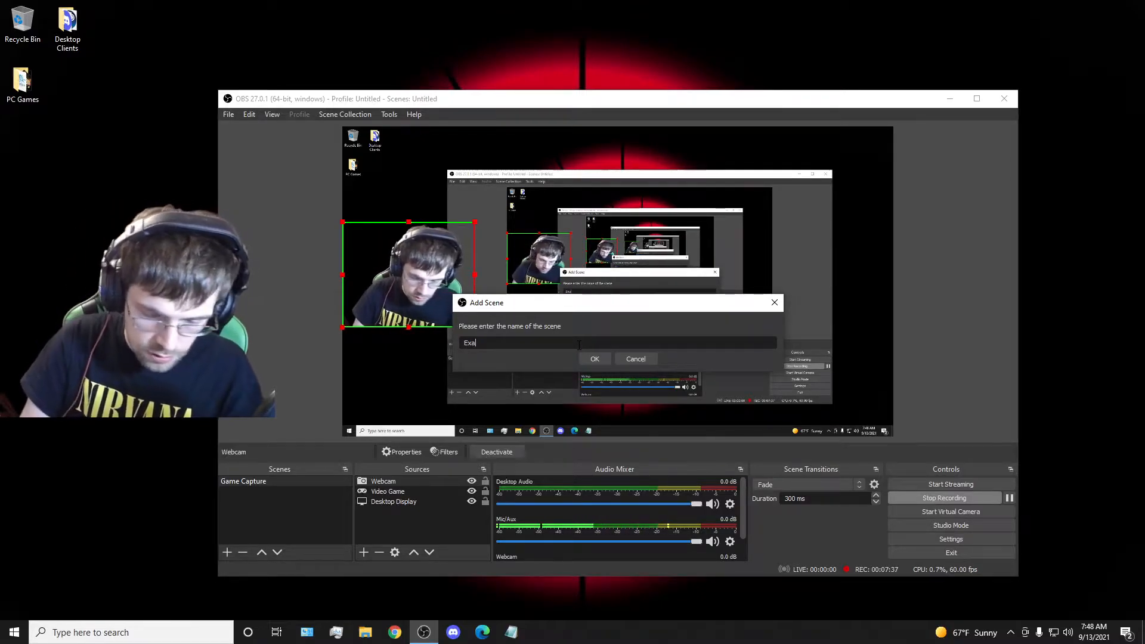
text(mple)
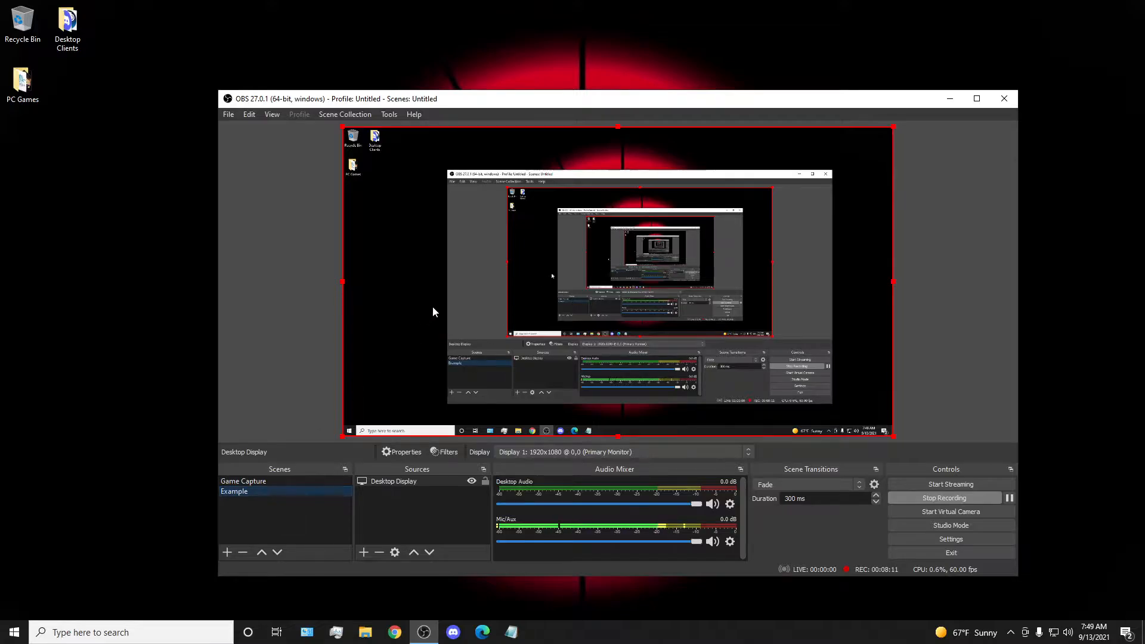
Compare the Game Capture and Example scenes, and review the Example scene's Desktop Display properties without changing them.
click(239, 481)
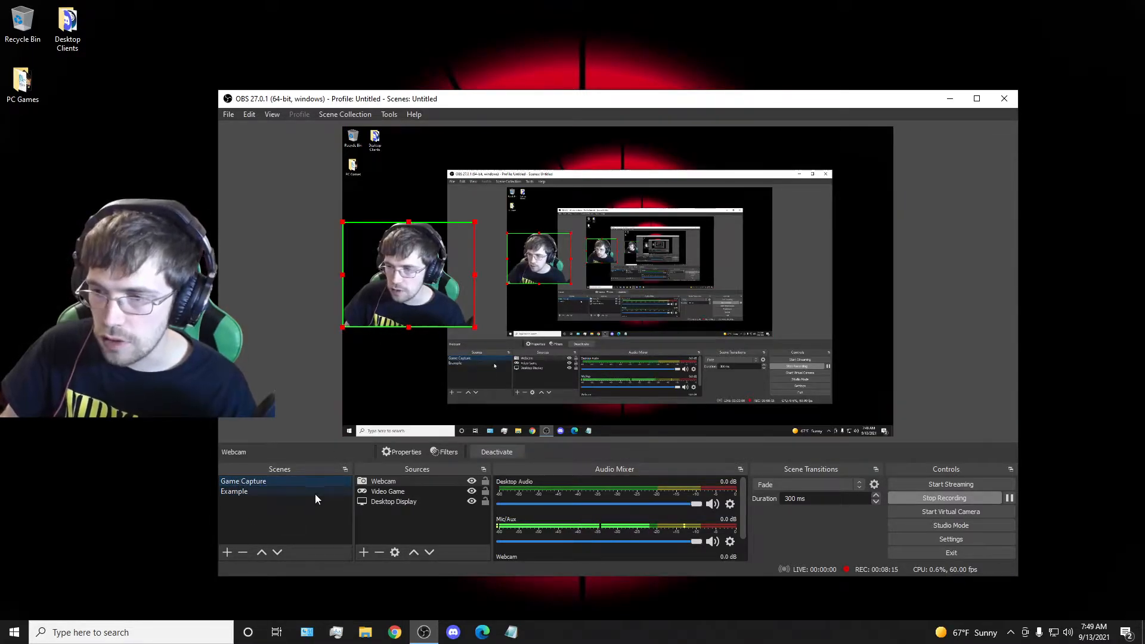
click(245, 491)
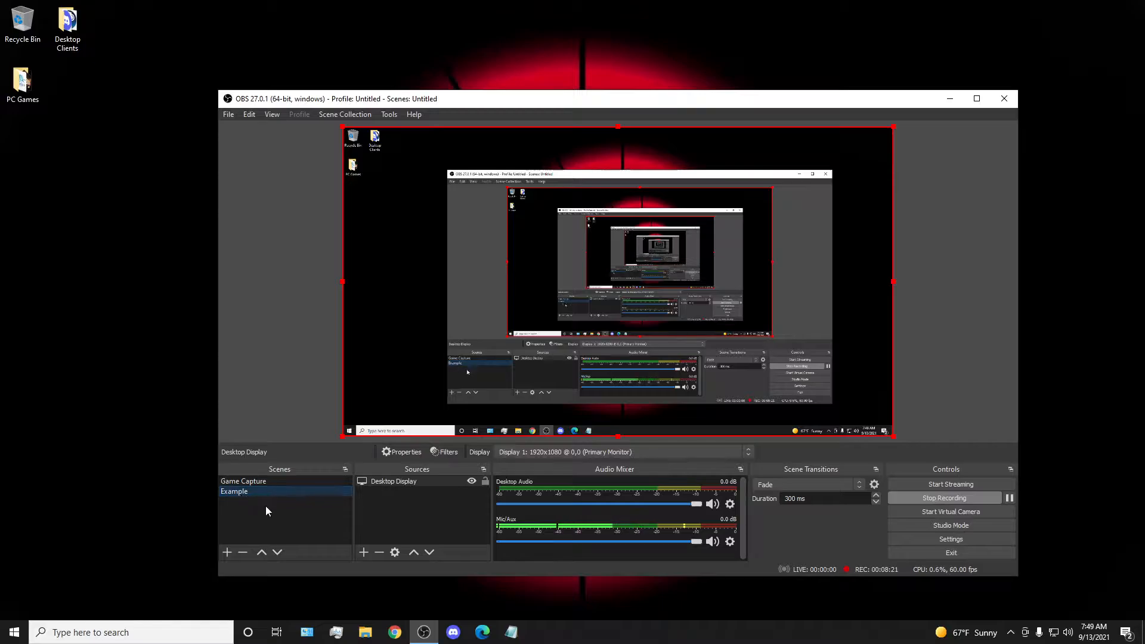
right_click(392, 481)
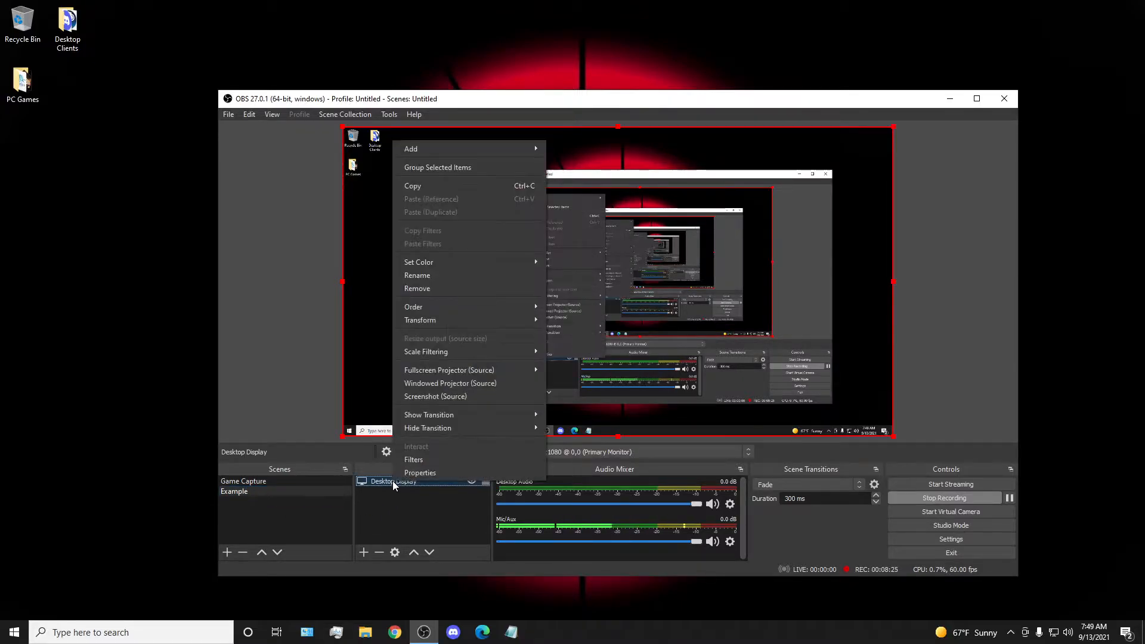
click(410, 471)
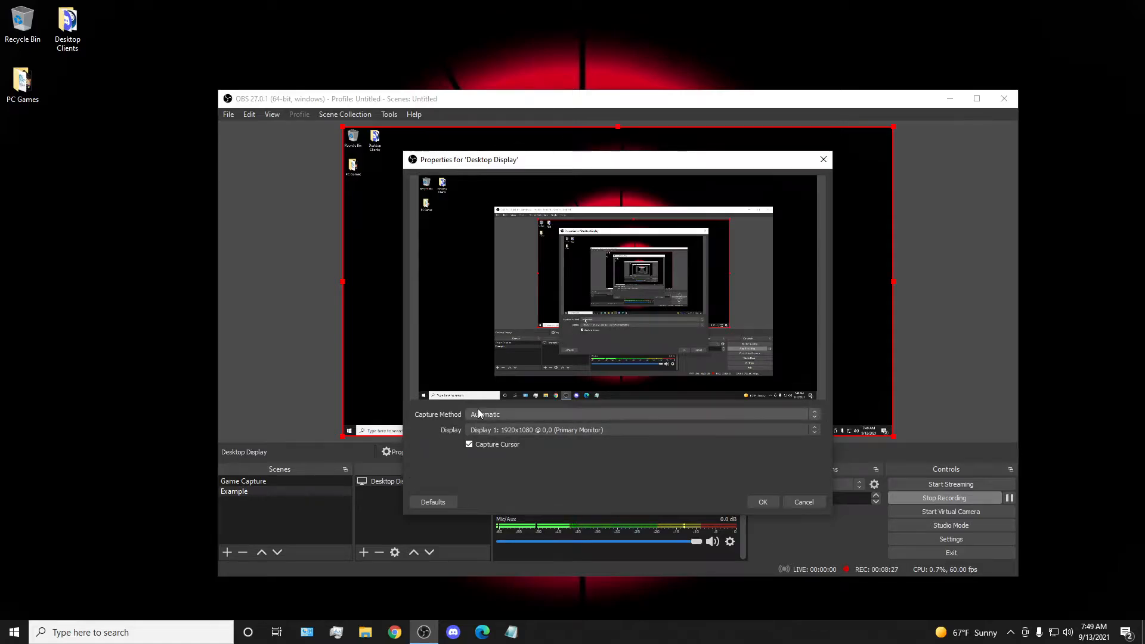
click(804, 501)
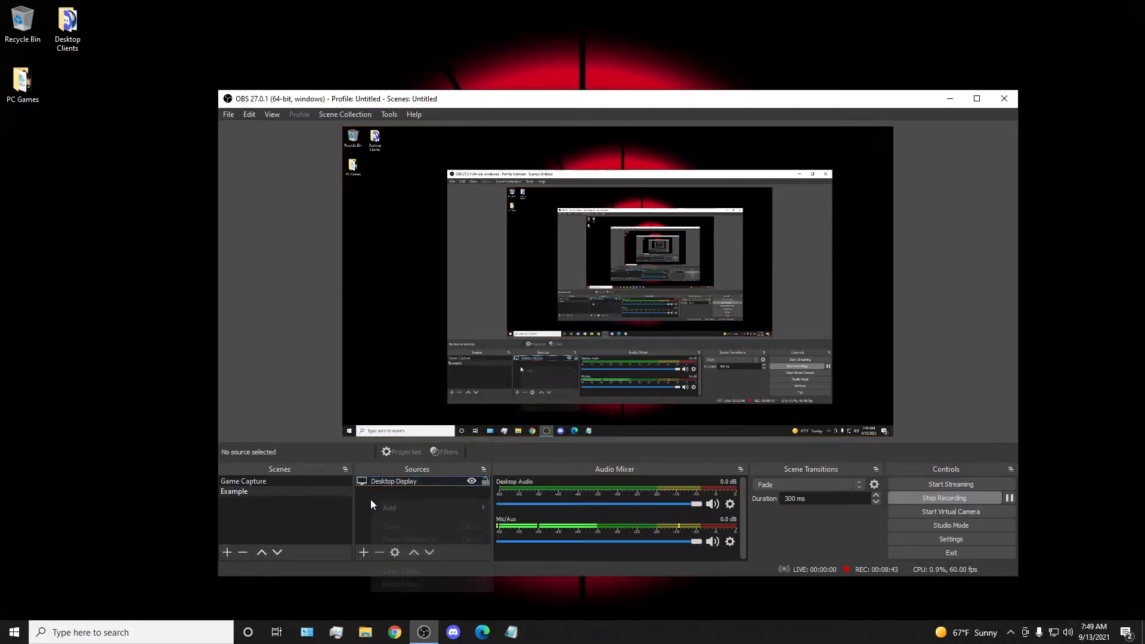
Add a new Game Capture source named Game to the Example scene.
right_click(371, 499)
click(359, 509)
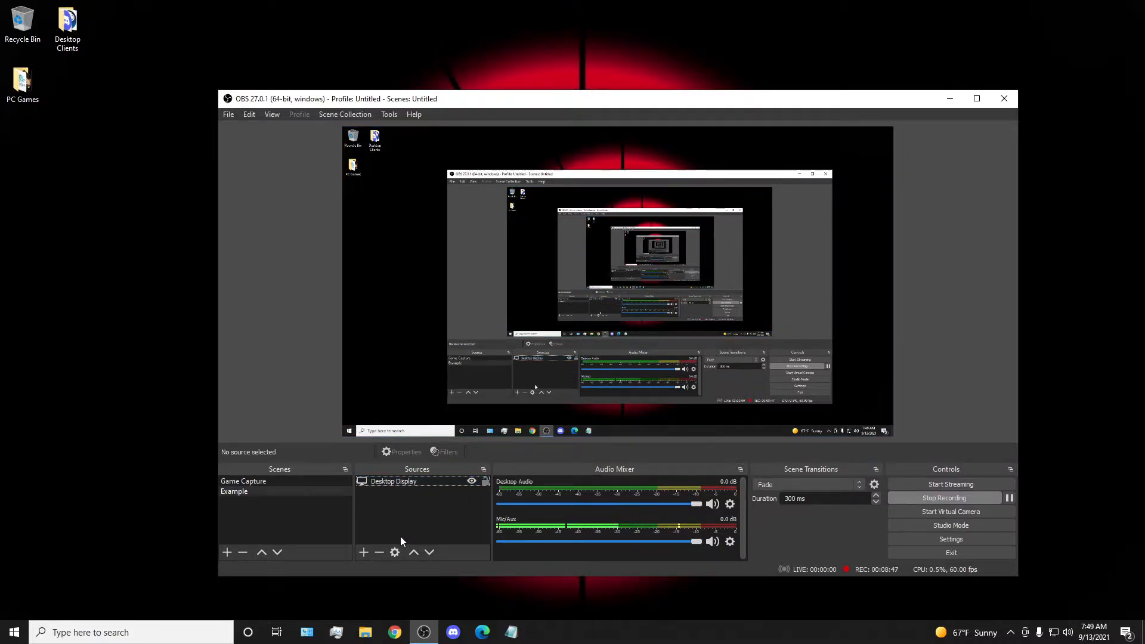
right_click(380, 501)
mouse_move(401, 508)
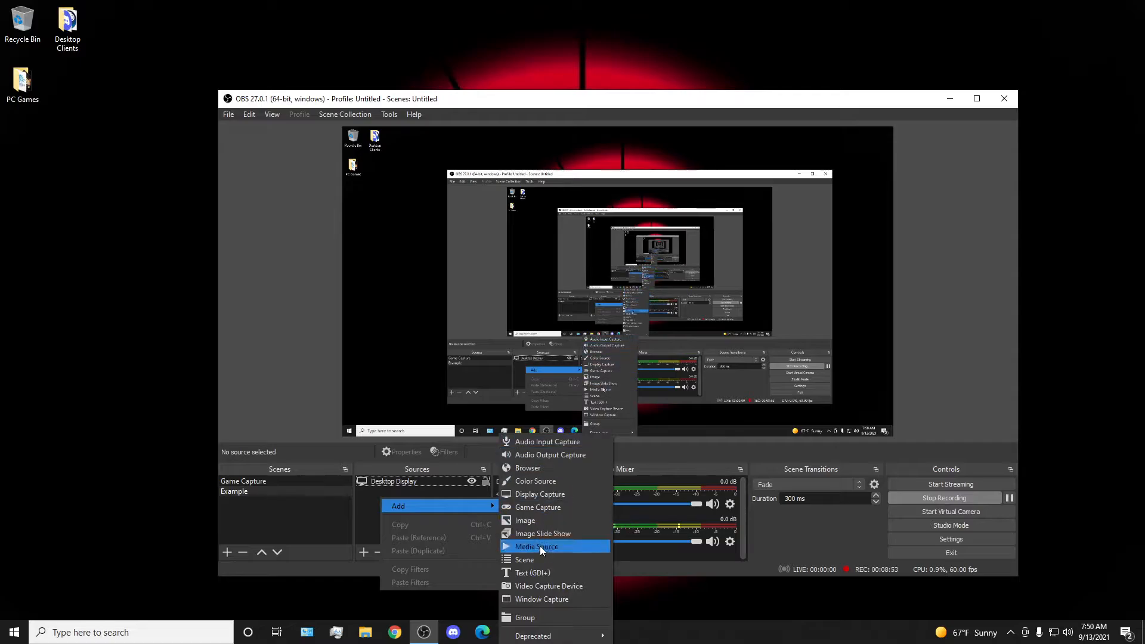
click(536, 507)
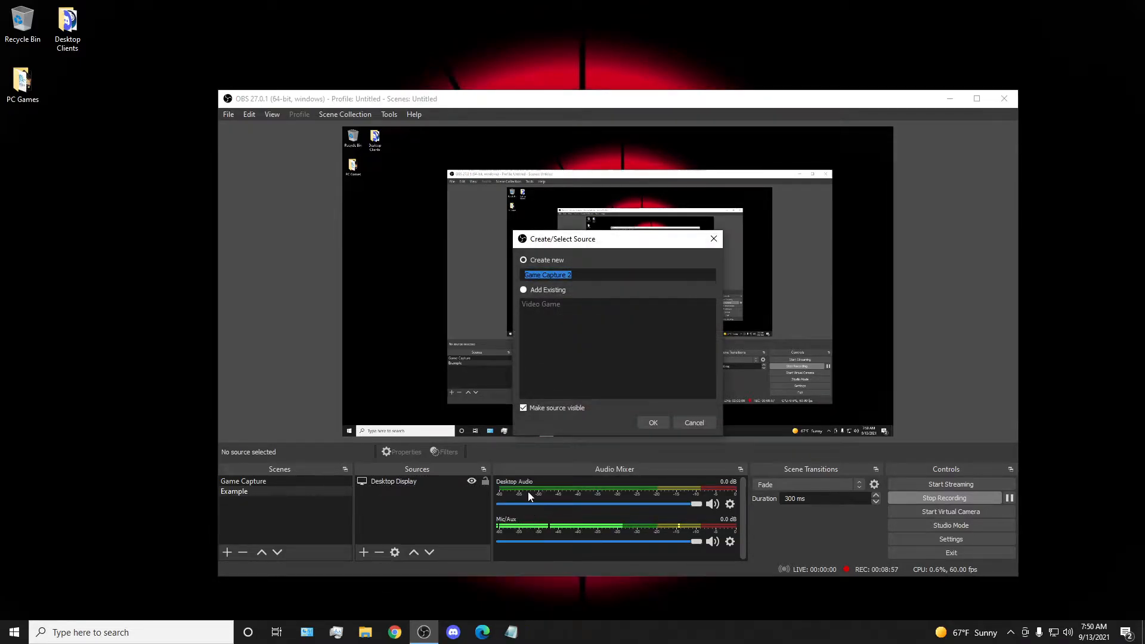
click(525, 291)
click(530, 303)
click(524, 261)
click(579, 275)
key(BackSpace)
key(BackSpace)
key(BackSpace)
key(BackSpace)
key(BackSpace)
key(BackSpace)
key(BackSpace)
key(BackSpace)
key(BackSpace)
click(652, 422)
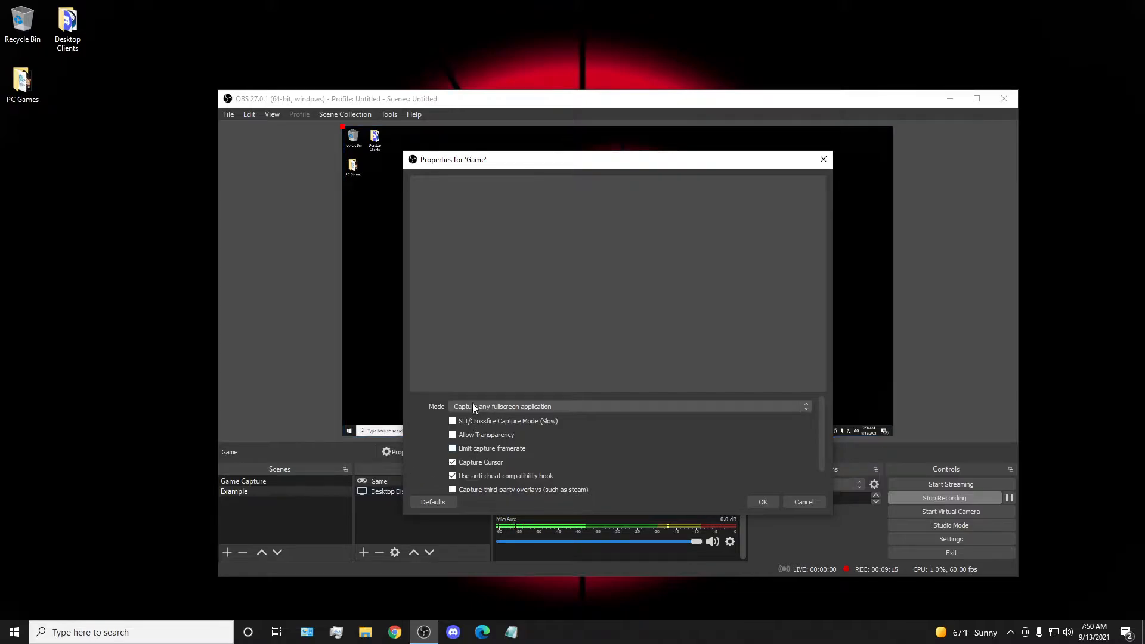
Set the Game source's mode to Capture specific window, leaving its window selection empty.
scroll(458, 456, down, 1)
scroll(465, 447, up, 1)
click(489, 409)
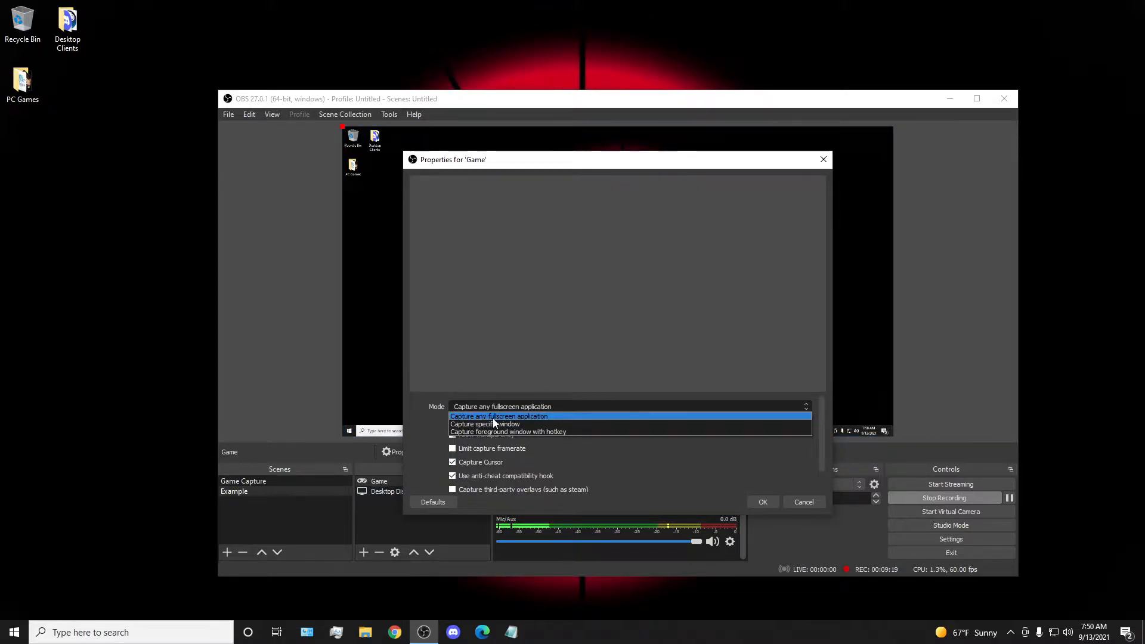
click(504, 424)
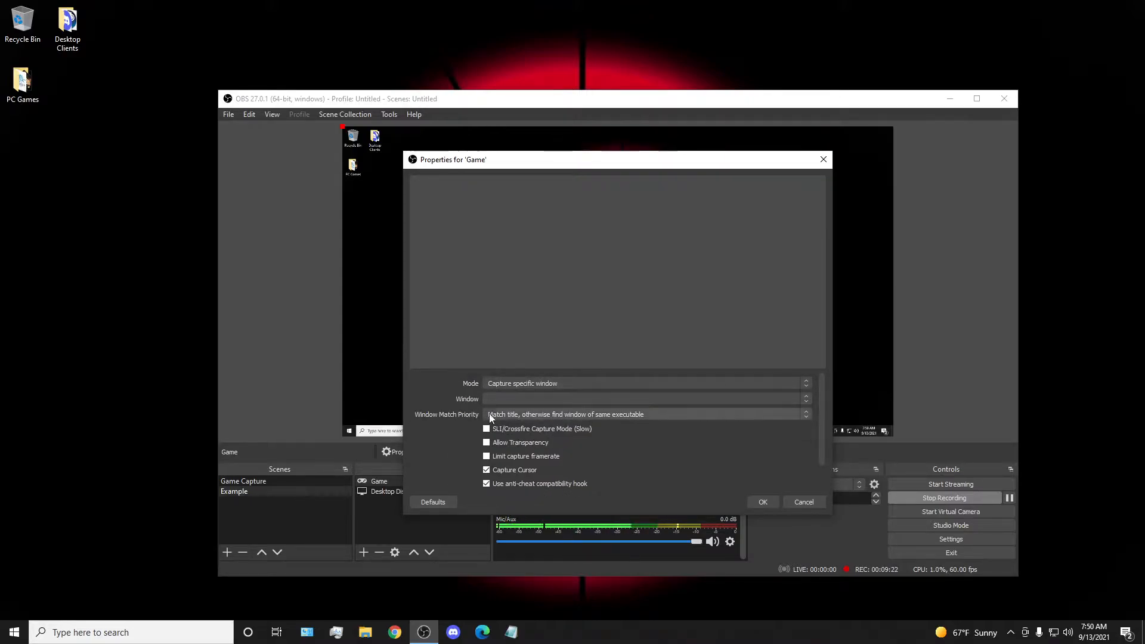
click(519, 401)
click(458, 466)
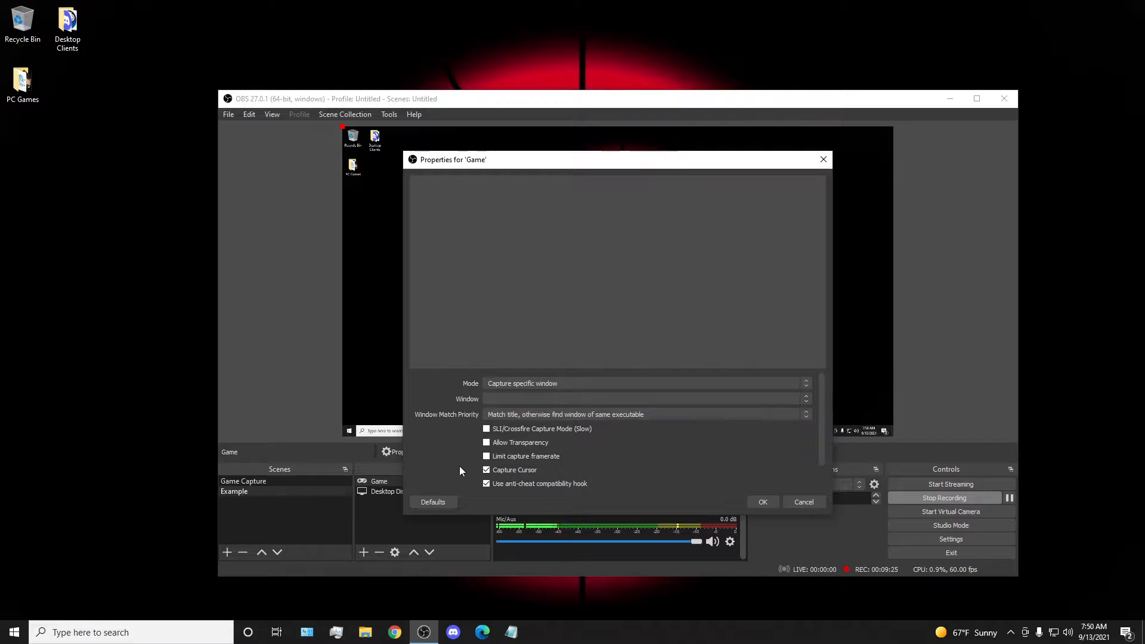
click(761, 505)
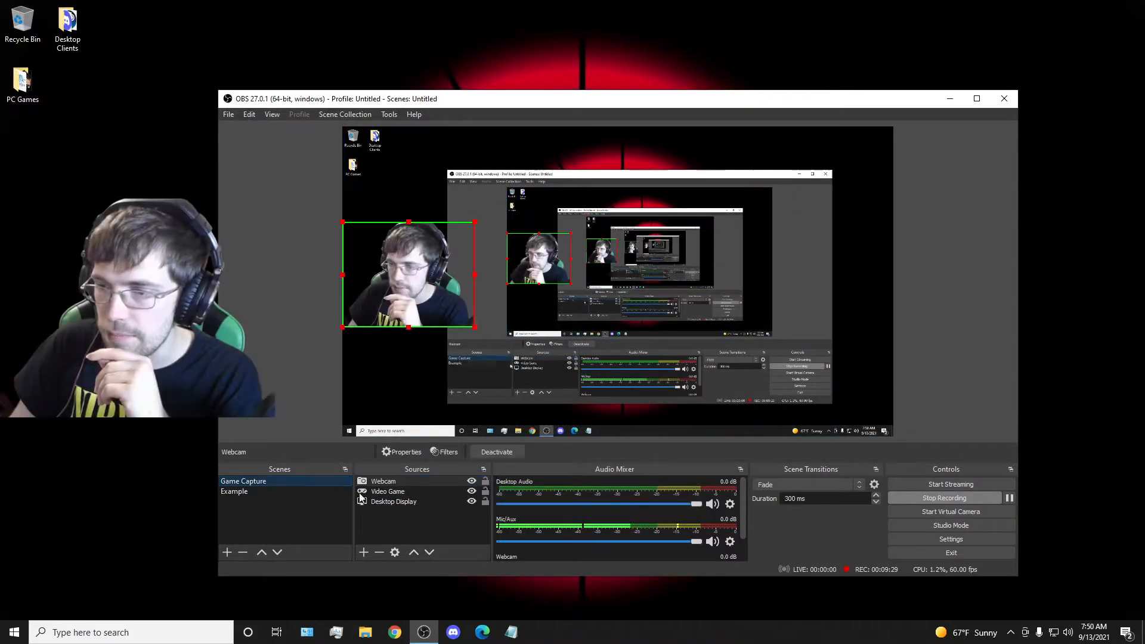
Compare the capture window settings of the Game Capture scene's Video Game source and the Example scene's Game source.
right_click(380, 492)
click(410, 484)
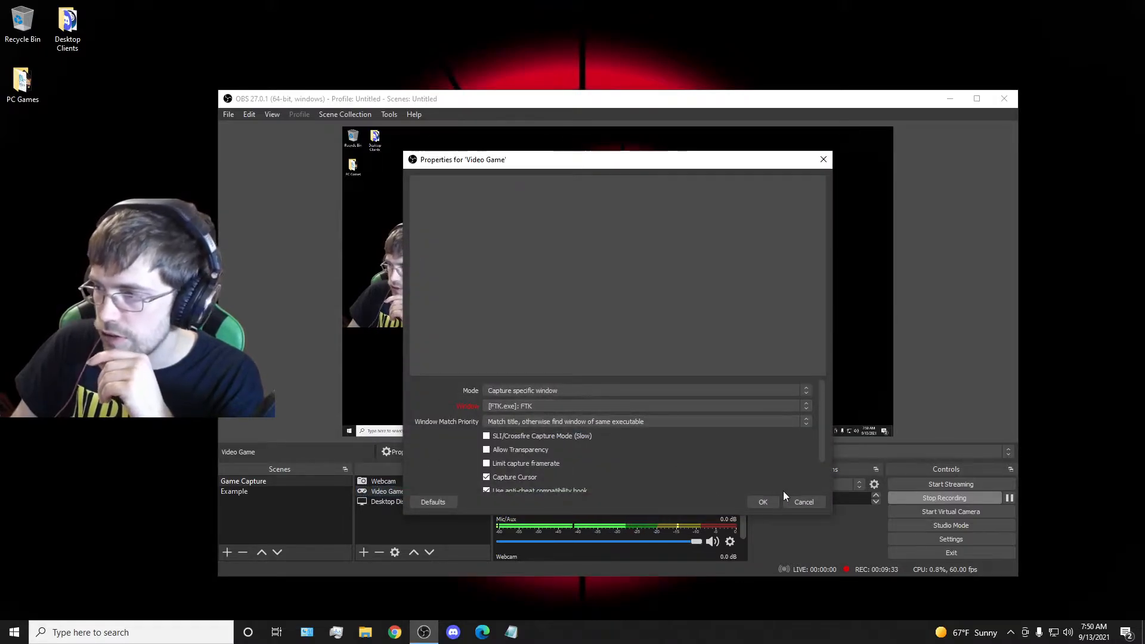
click(762, 502)
click(260, 489)
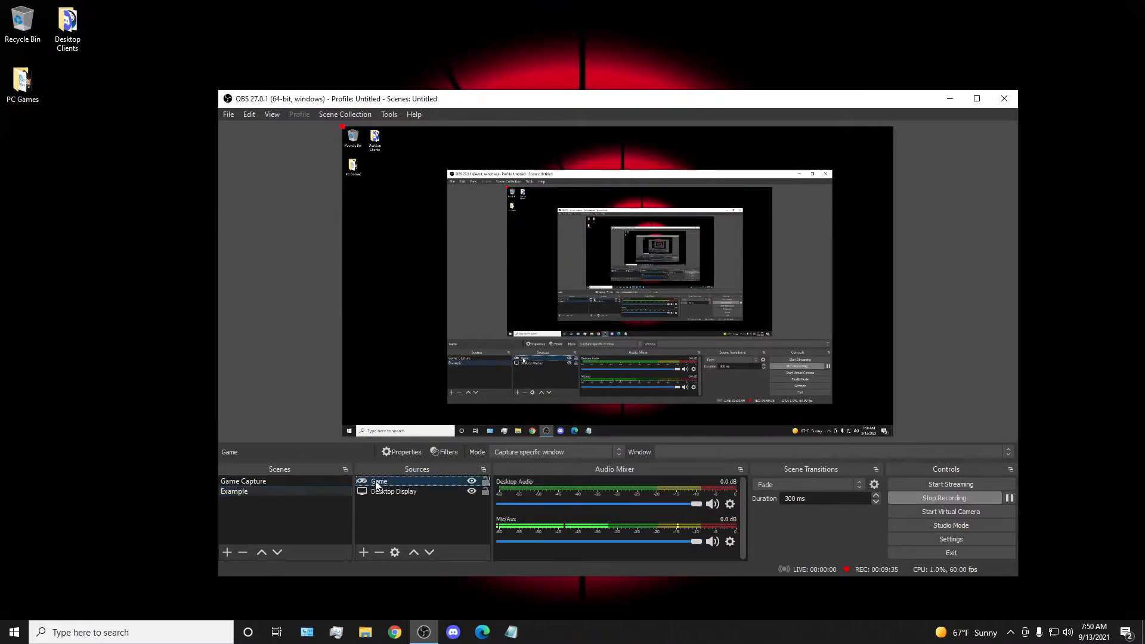
right_click(374, 480)
click(416, 473)
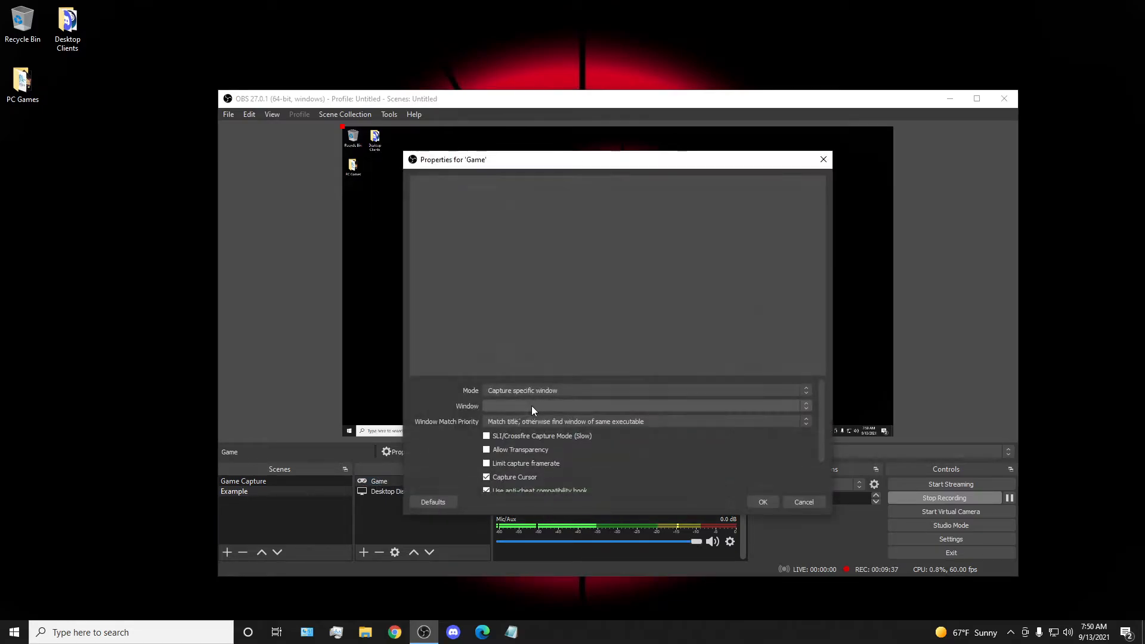
click(805, 503)
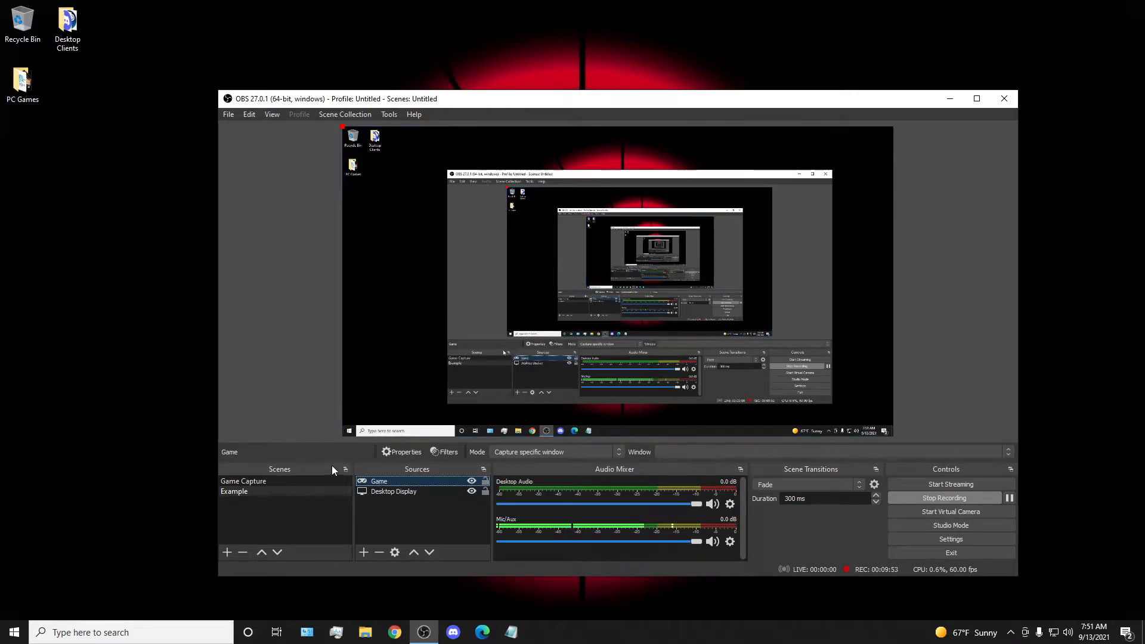
Switch back and forth between the Game Capture and Example scenes to compare their previews, ending on Example.
click(323, 480)
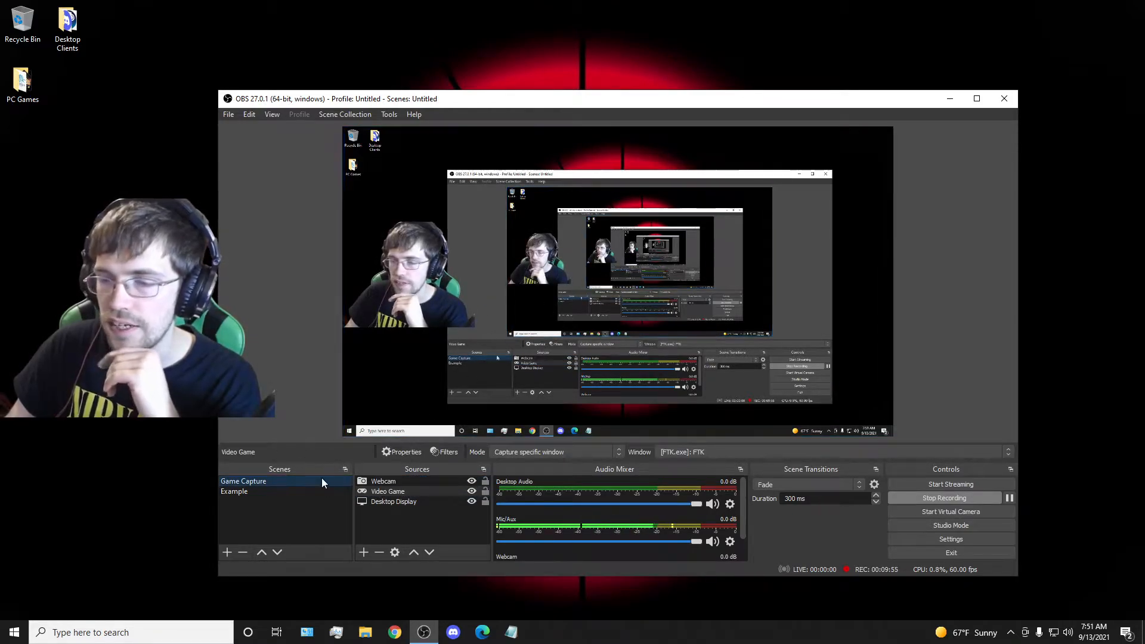
click(294, 491)
click(295, 482)
click(295, 491)
click(295, 484)
click(296, 490)
click(295, 482)
click(297, 489)
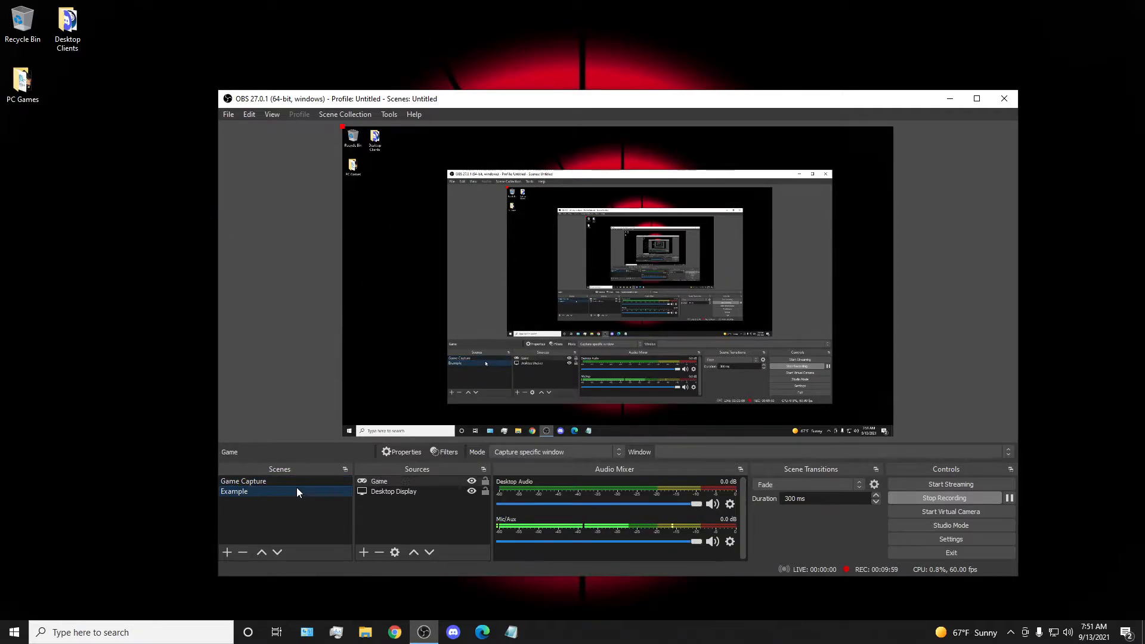
Remove the Game source from the Example scene.
right_click(403, 482)
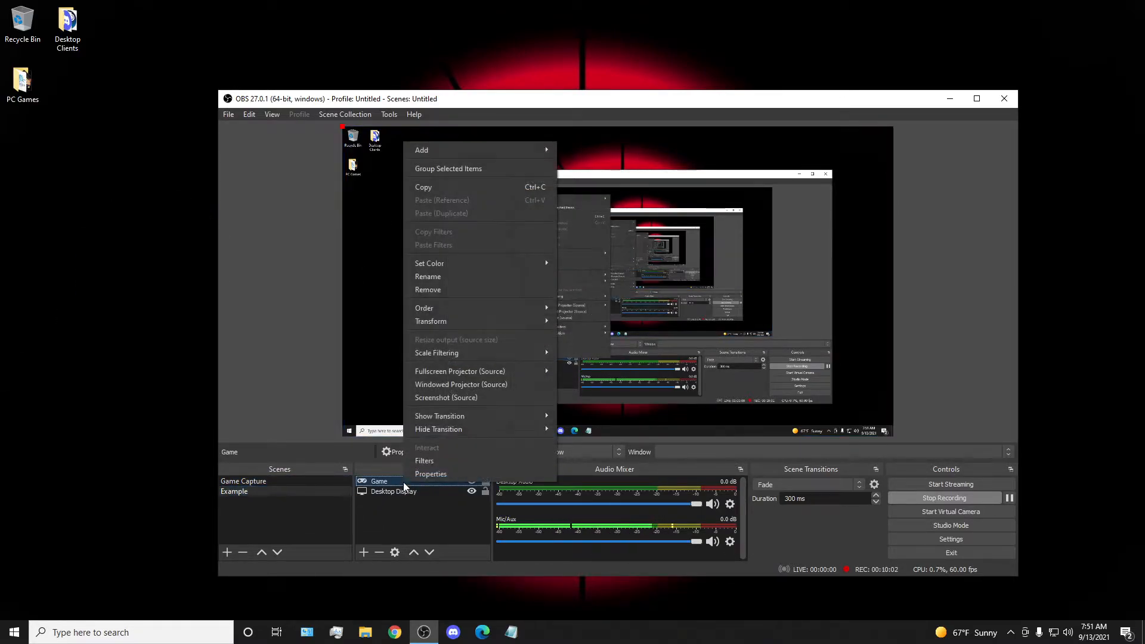
click(441, 291)
click(641, 352)
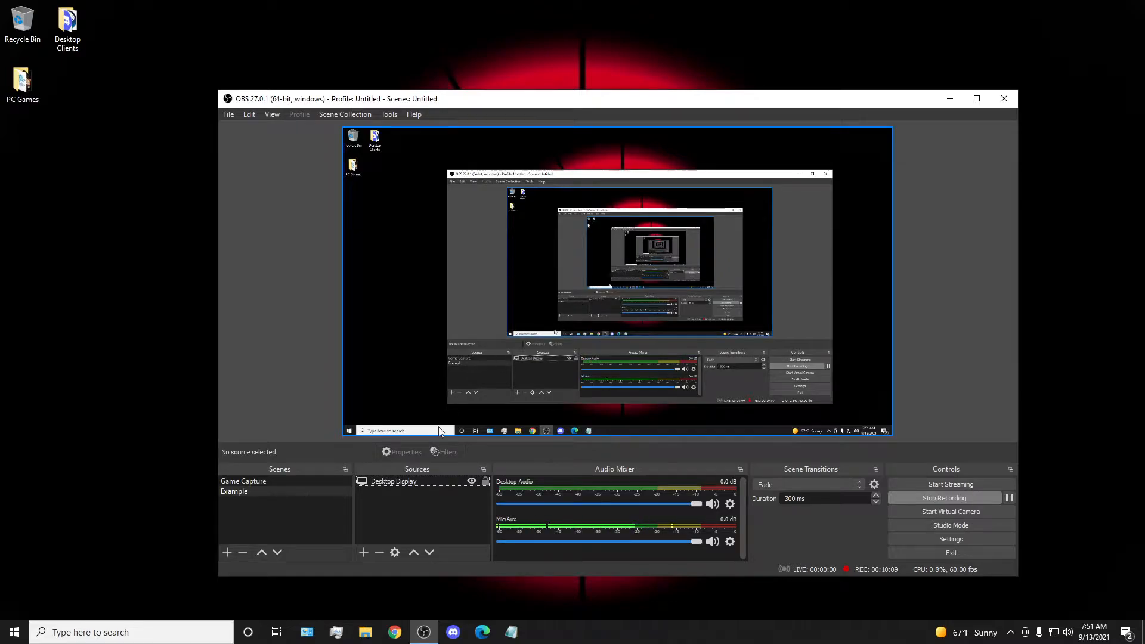
Create a new Image source named Image in the Example scene.
right_click(398, 502)
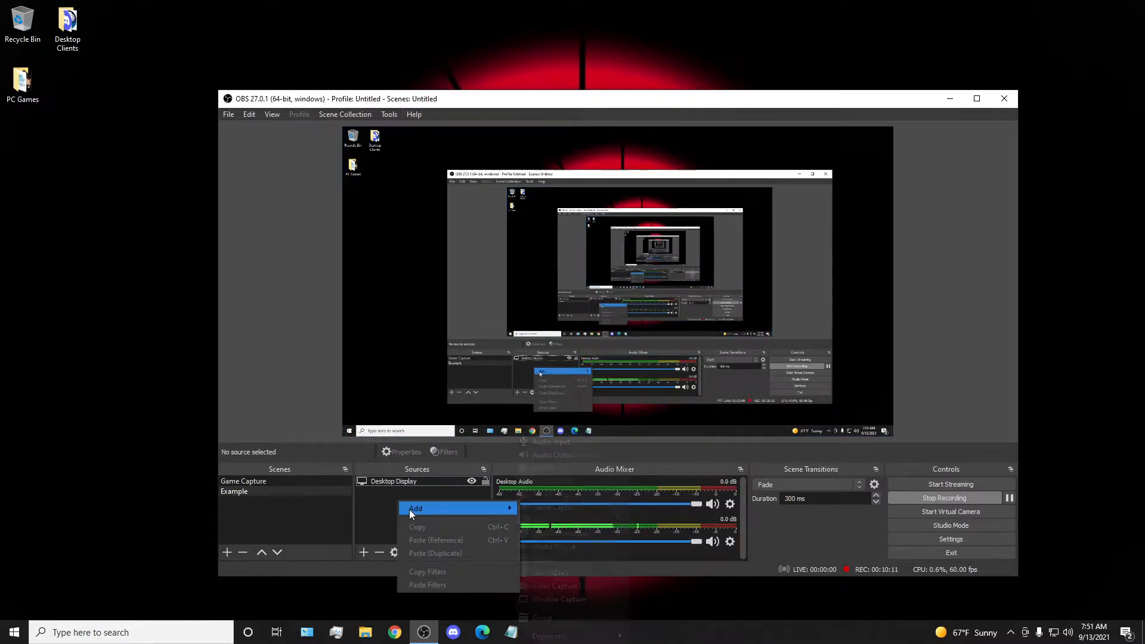
mouse_move(409, 509)
click(540, 524)
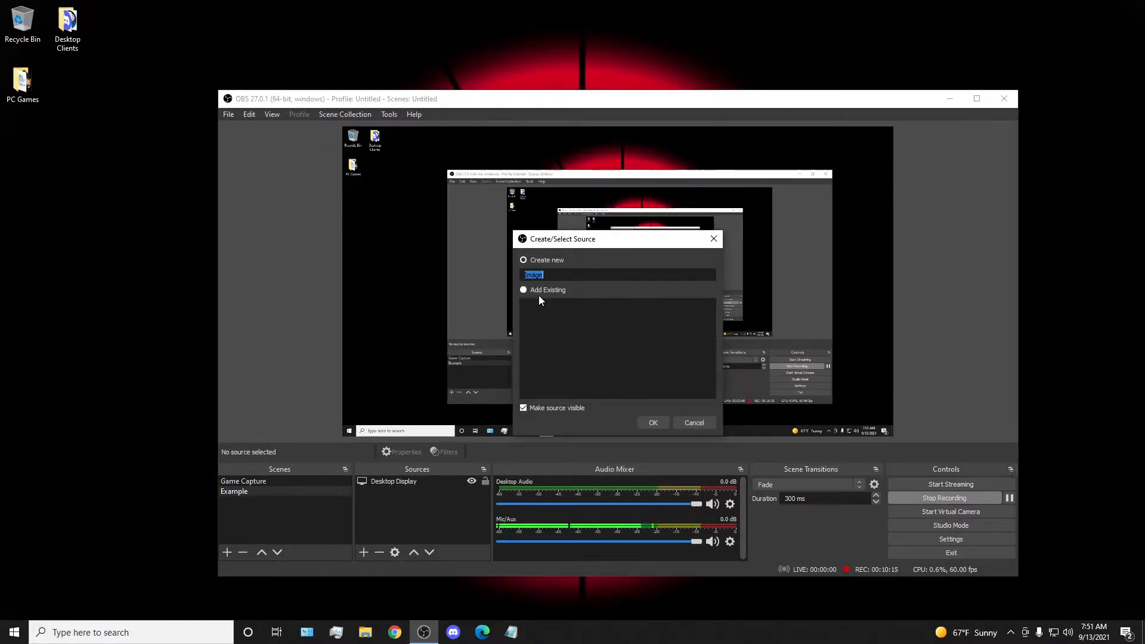
click(650, 422)
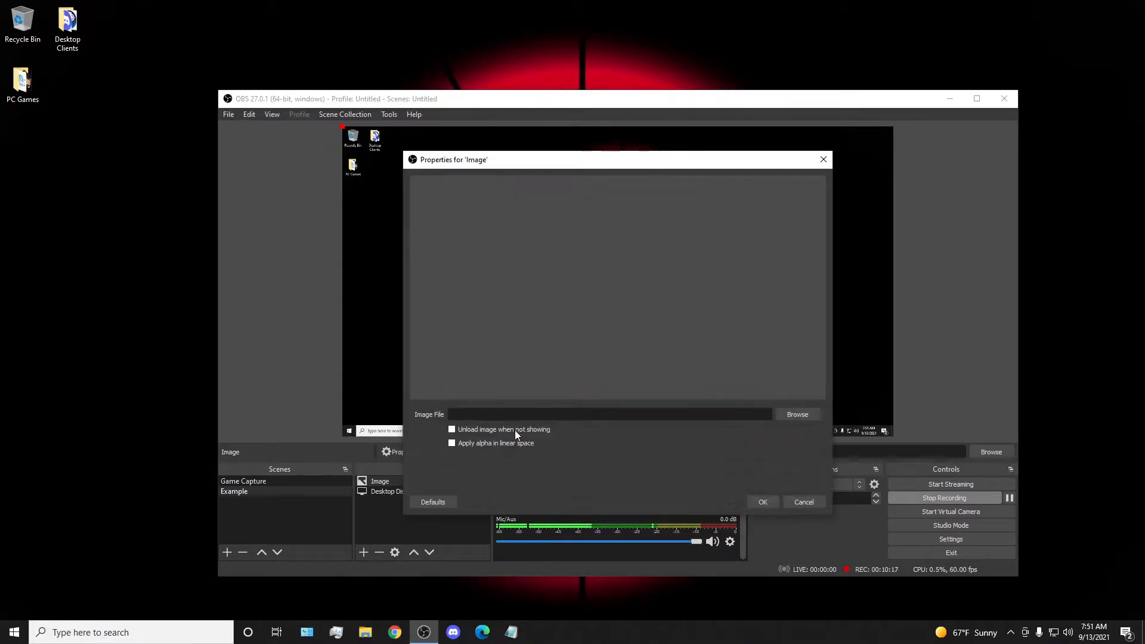
click(802, 415)
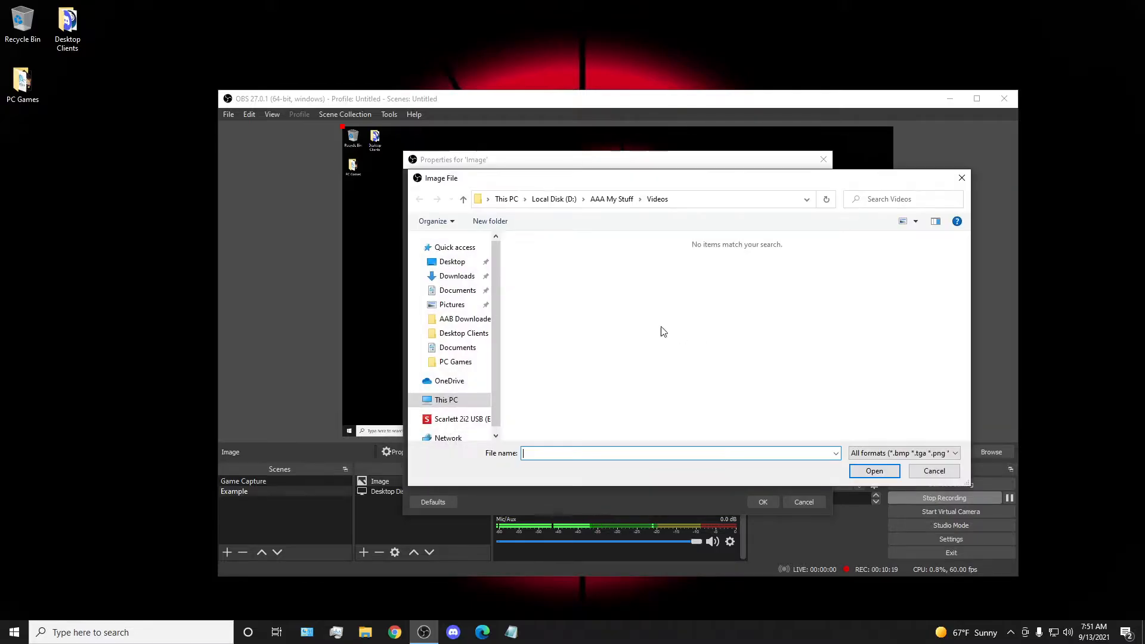
click(503, 201)
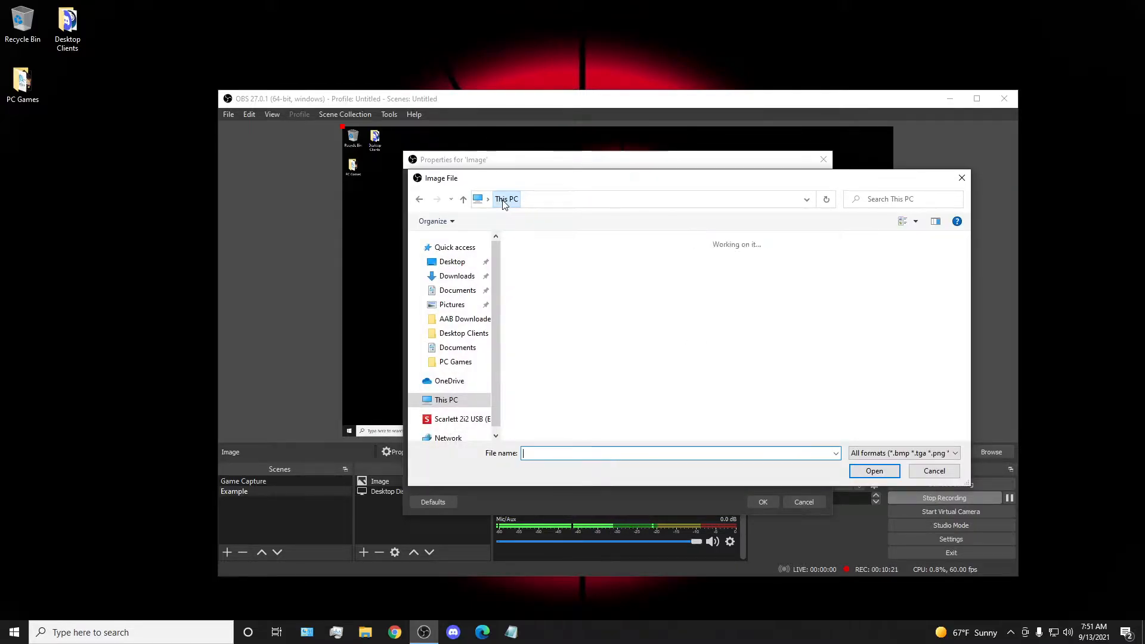
double_click(693, 371)
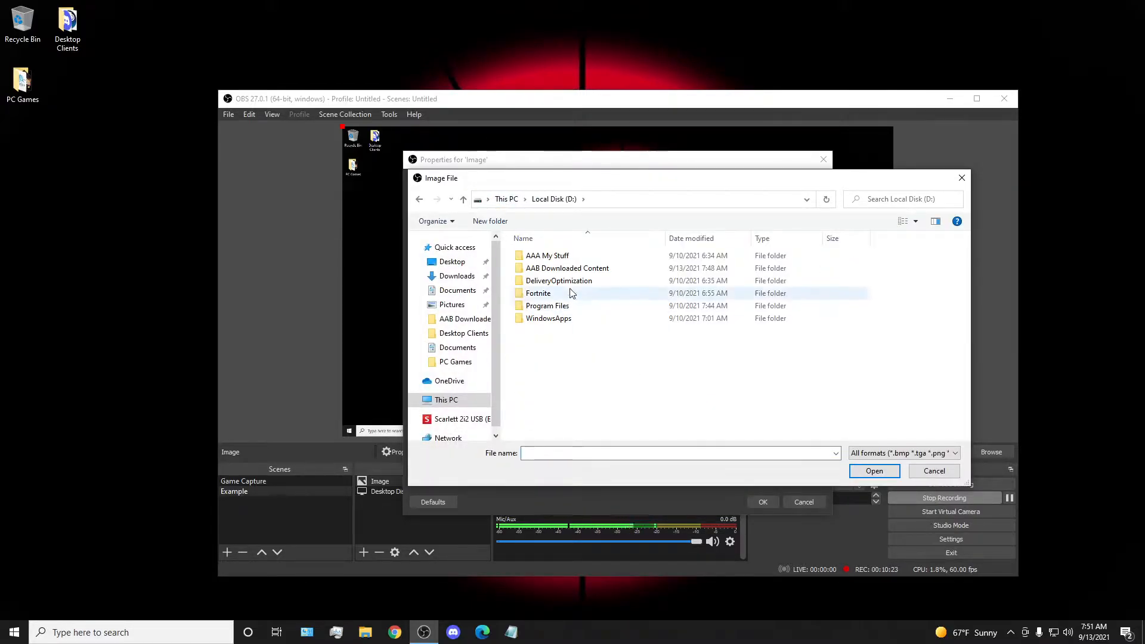
double_click(544, 268)
click(608, 280)
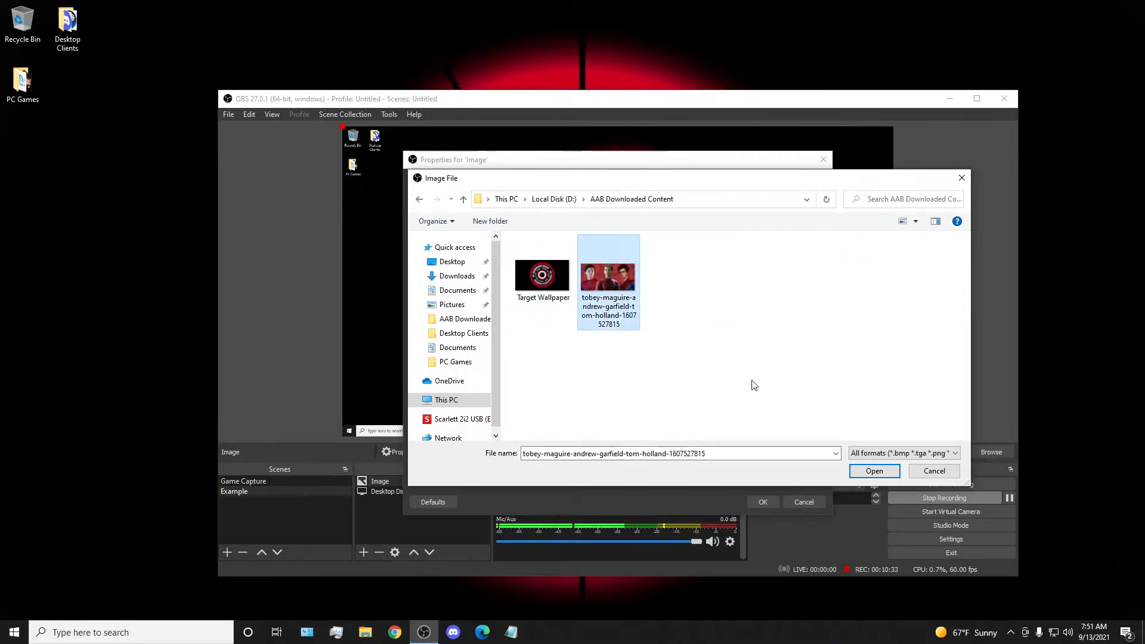
click(874, 471)
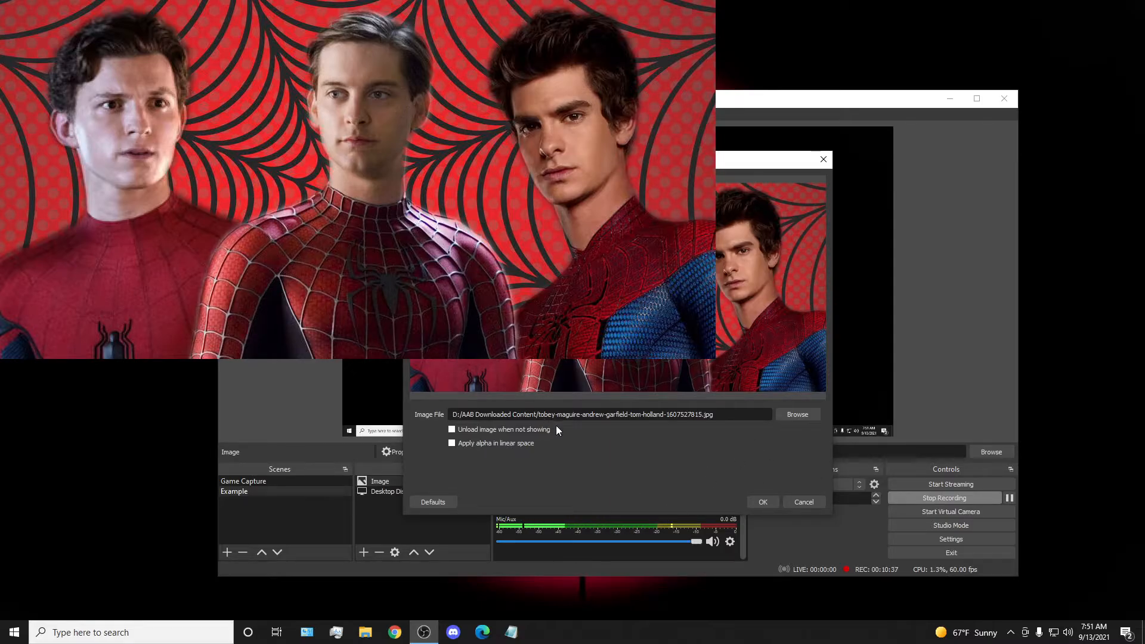
click(769, 501)
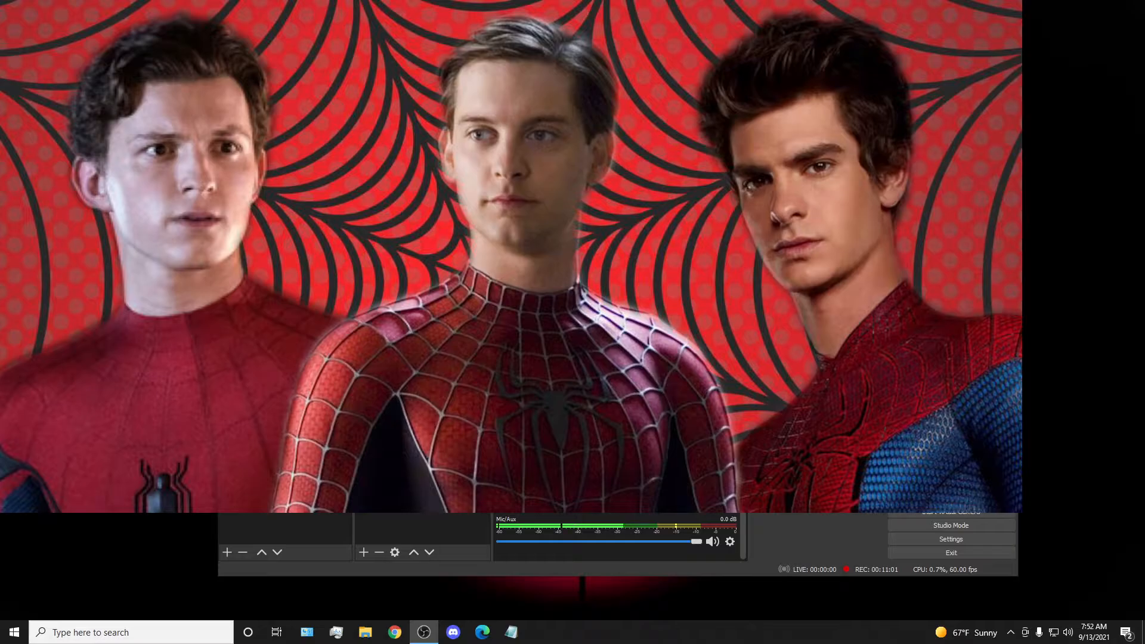
Shrink the image, crop it to its middle figure, and place it against the left edge of the canvas.
mouse_move(834, 373)
mouse_down()
mouse_move(688, 280)
mouse_move(596, 250)
mouse_move(425, 303)
mouse_move(435, 374)
mouse_move(834, 373)
mouse_move(804, 362)
mouse_move(834, 373)
mouse_up()
drag(834, 250, 708, 249)
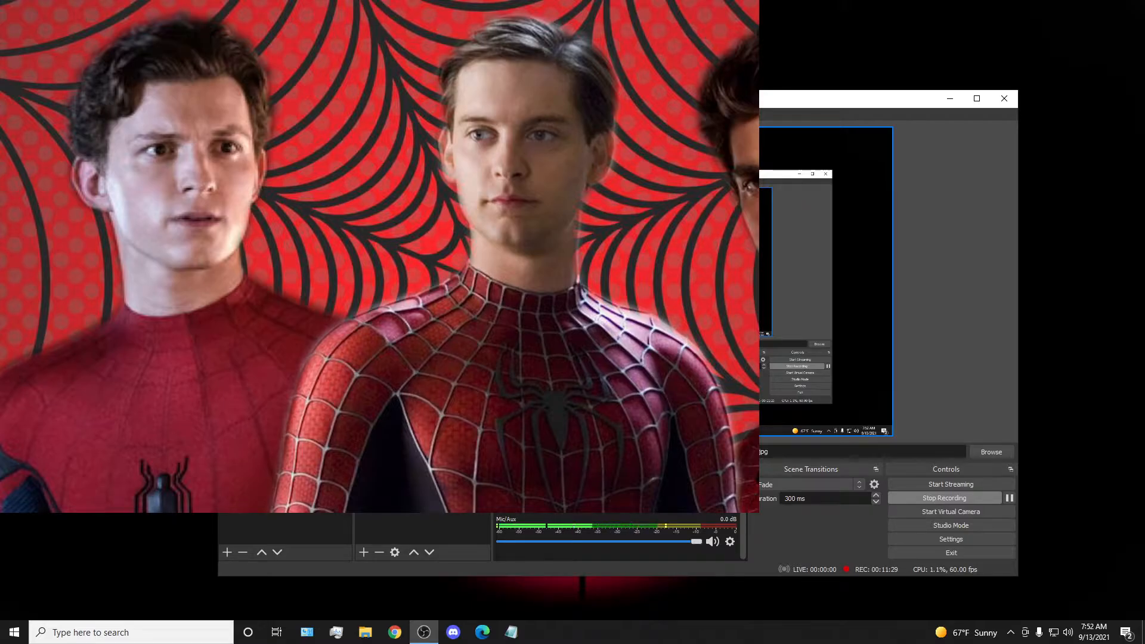
drag(708, 250, 834, 250)
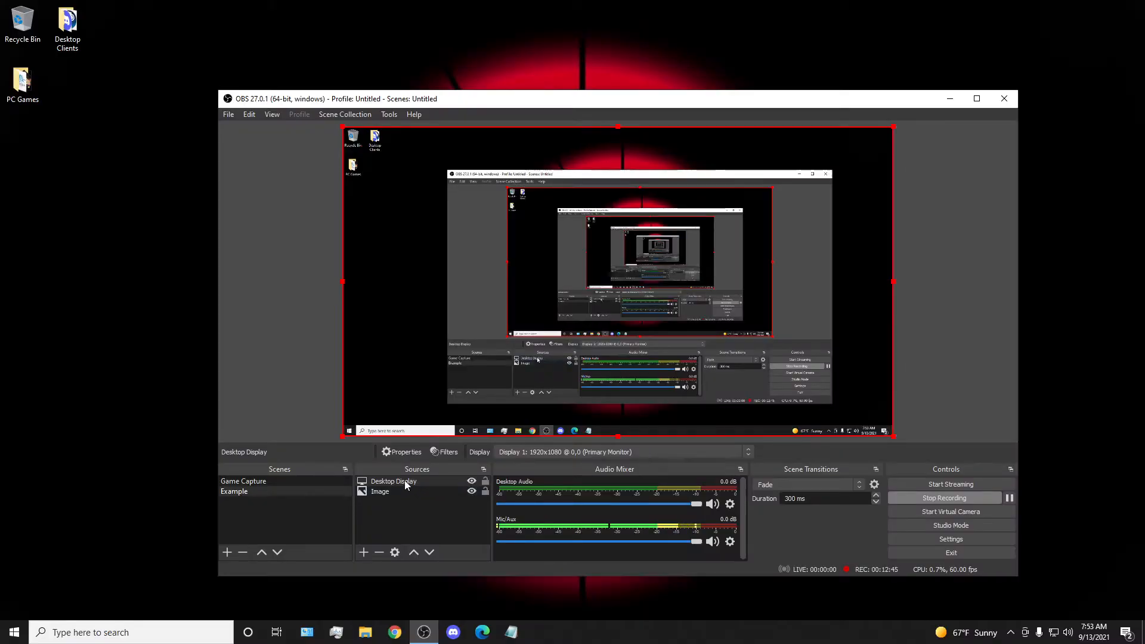
click(403, 488)
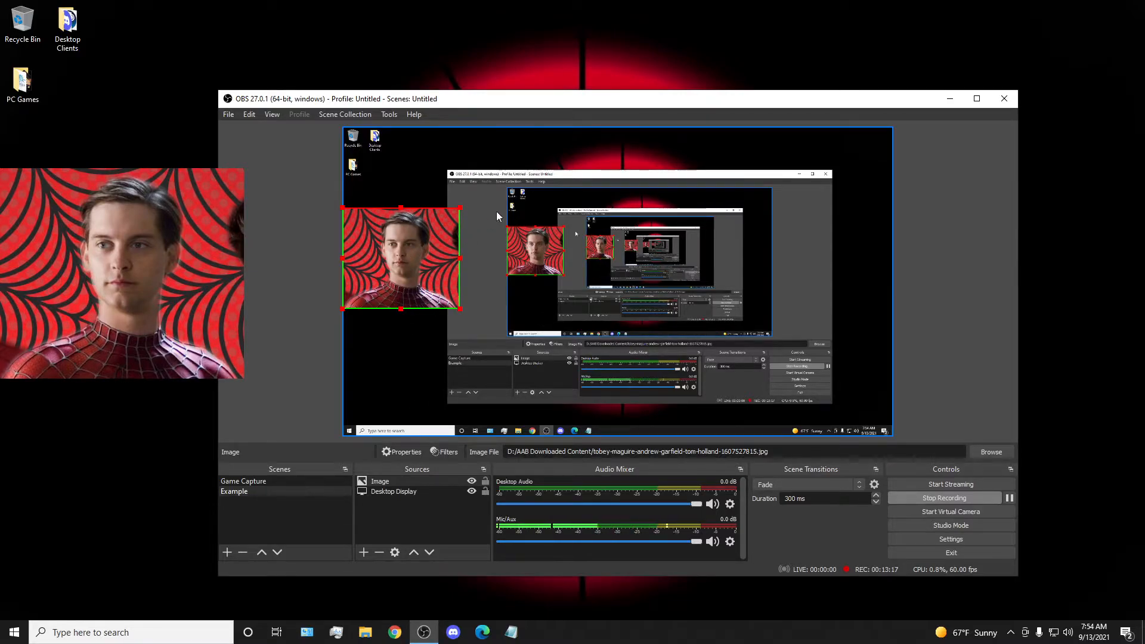
Hide and show the Image source twice in the Example scene, leaving it visible.
mouse_move(379, 483)
mouse_down()
mouse_move(387, 496)
mouse_move(392, 480)
mouse_up()
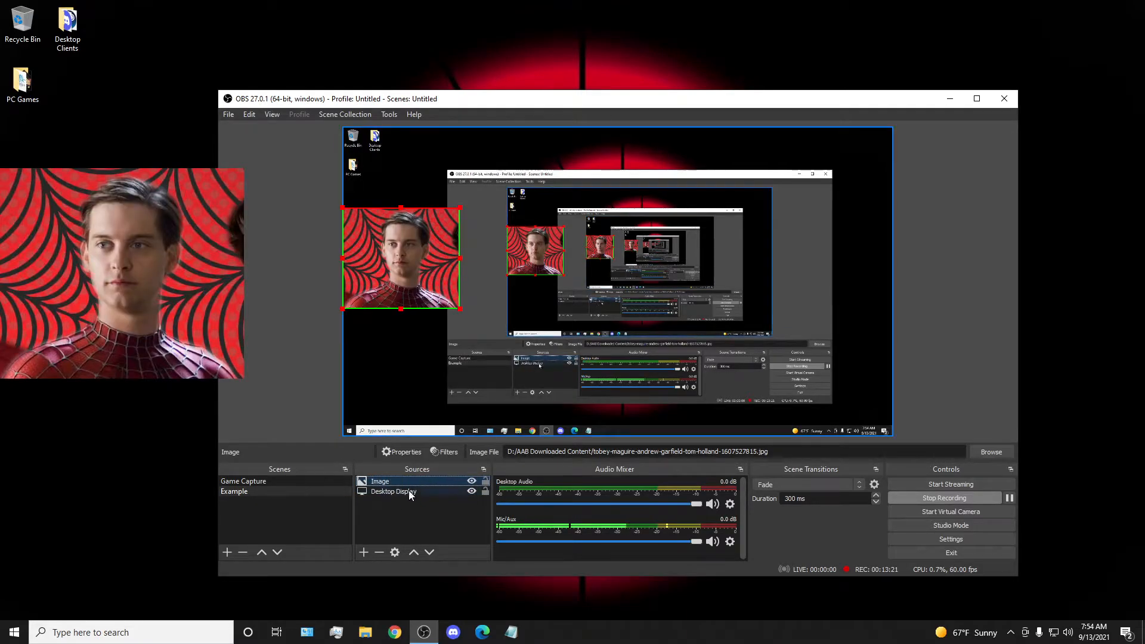
click(472, 481)
click(472, 482)
click(472, 482)
click(472, 482)
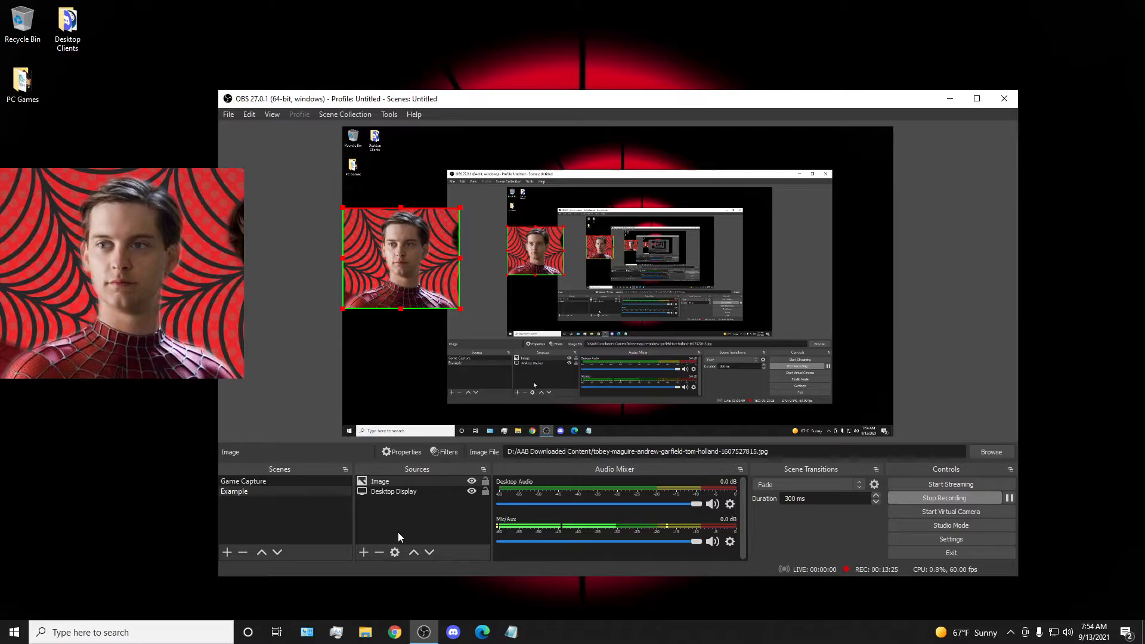
Hide and show the Webcam source in the Game Capture scene, and return to the Example scene.
click(310, 480)
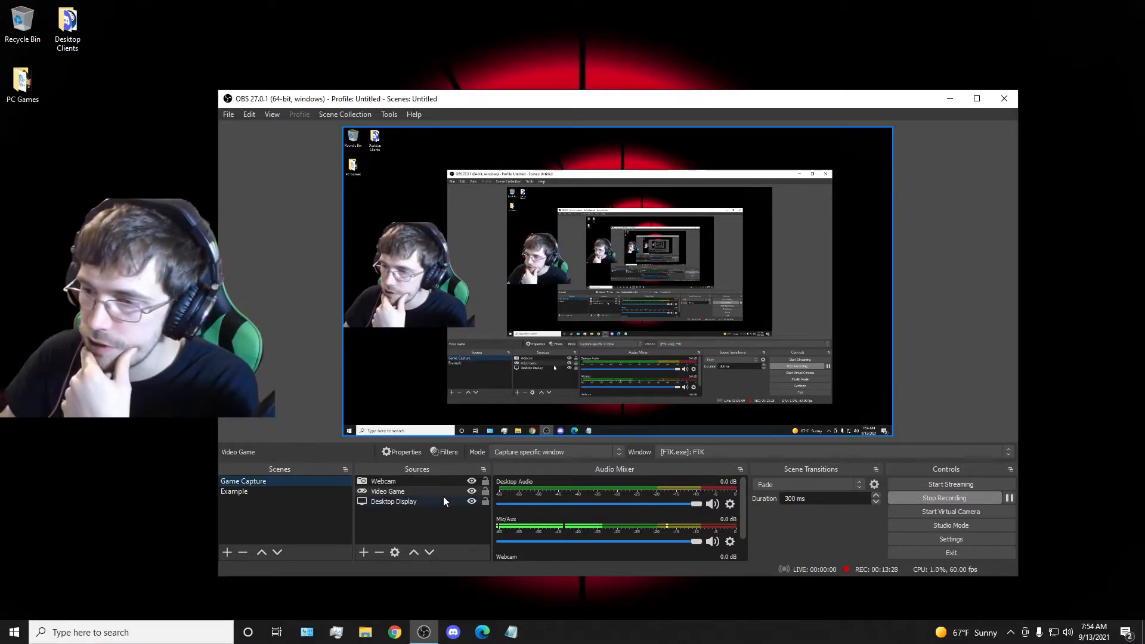
click(472, 481)
click(472, 482)
click(274, 492)
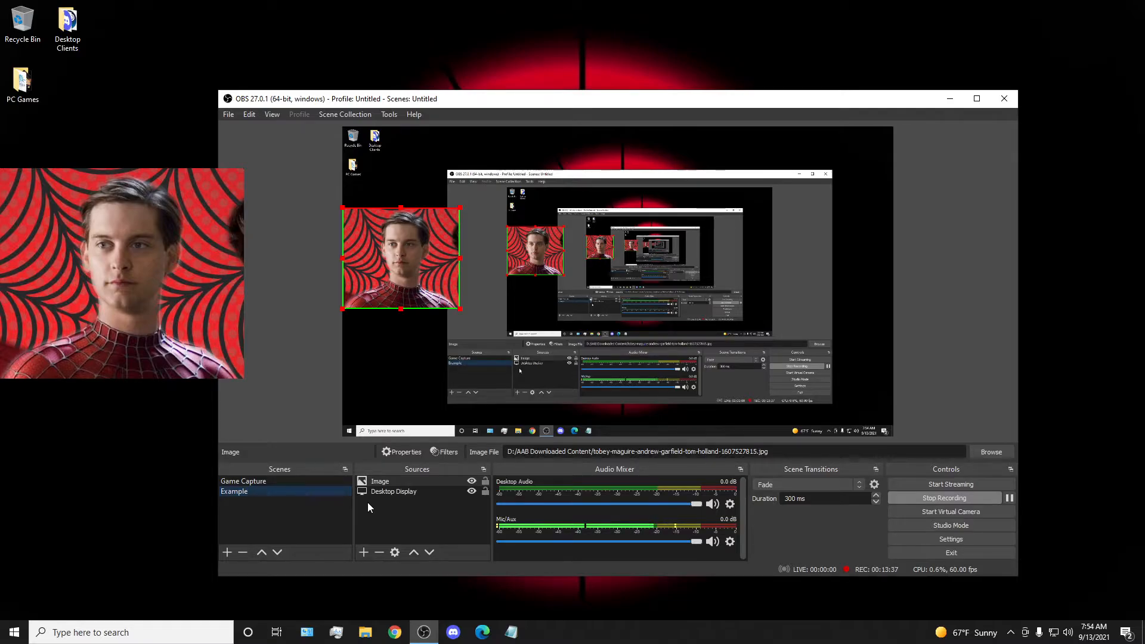
Check the Game Capture scene once more, and move the Example scene's image to the lower-right area of the canvas.
click(307, 481)
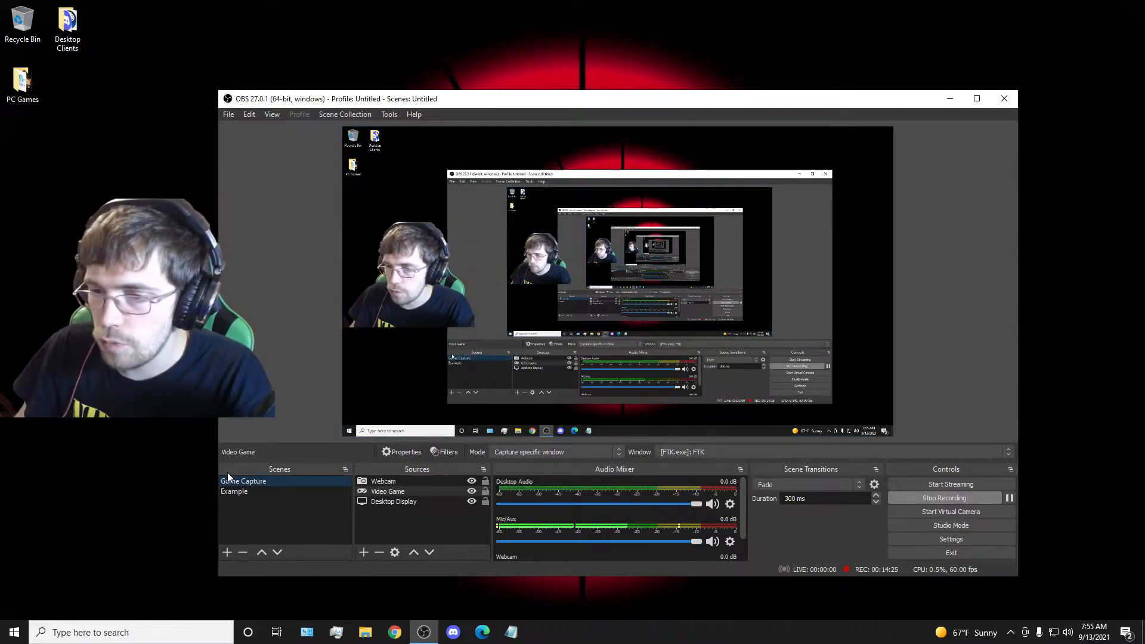
click(238, 492)
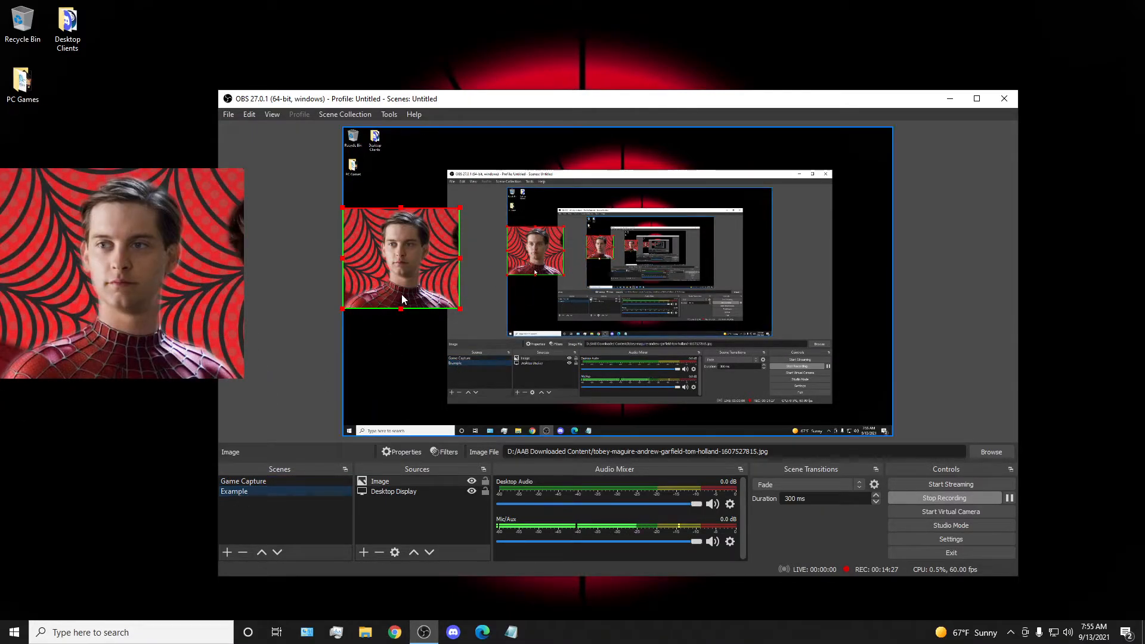
drag(391, 278, 827, 395)
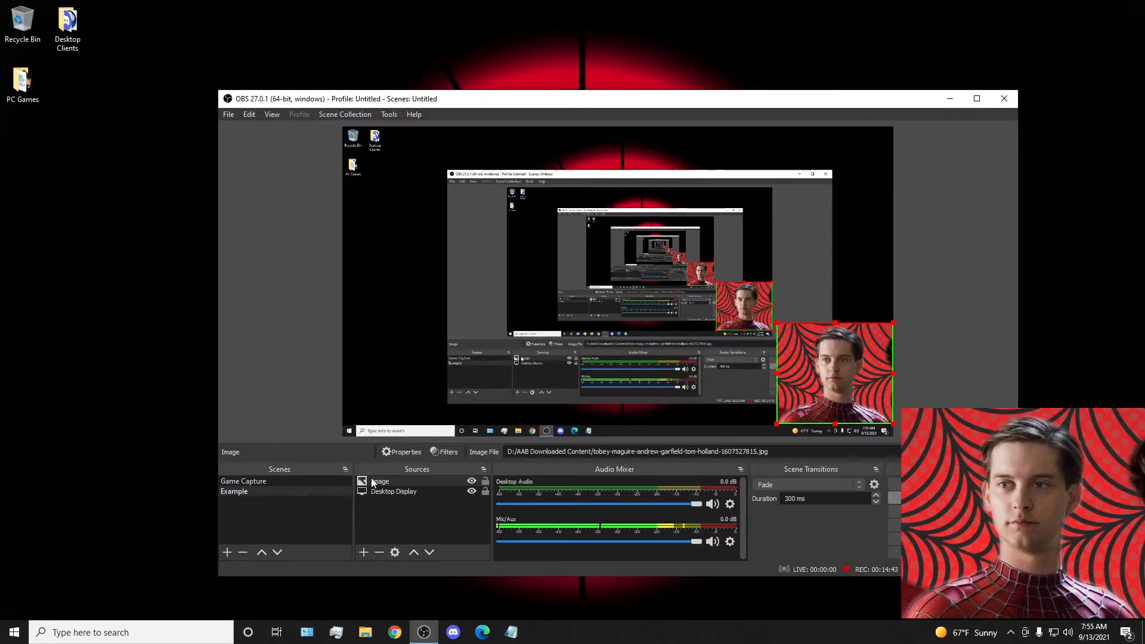
Add the existing Webcam source to the Example scene as a video capture device.
right_click(380, 504)
mouse_move(414, 510)
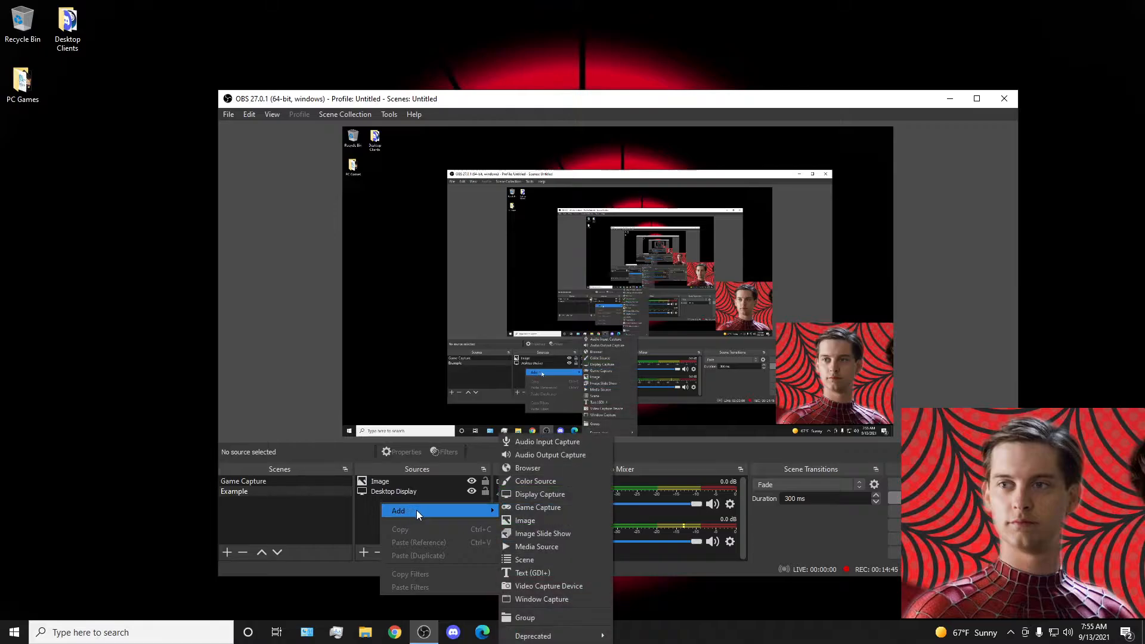
click(567, 586)
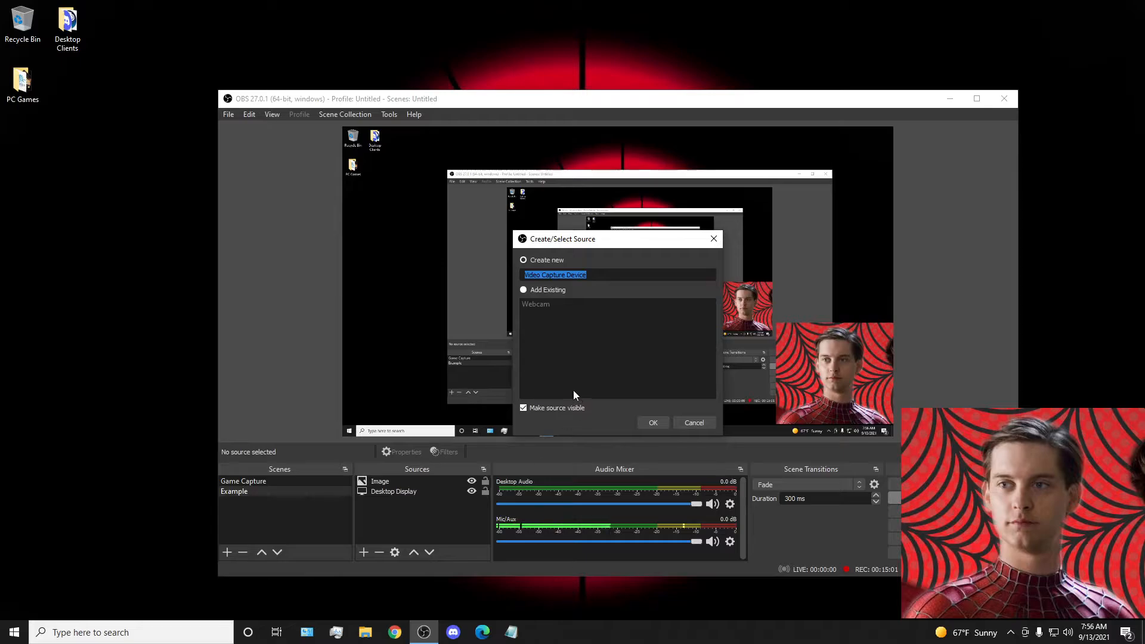
click(523, 290)
click(536, 306)
click(653, 423)
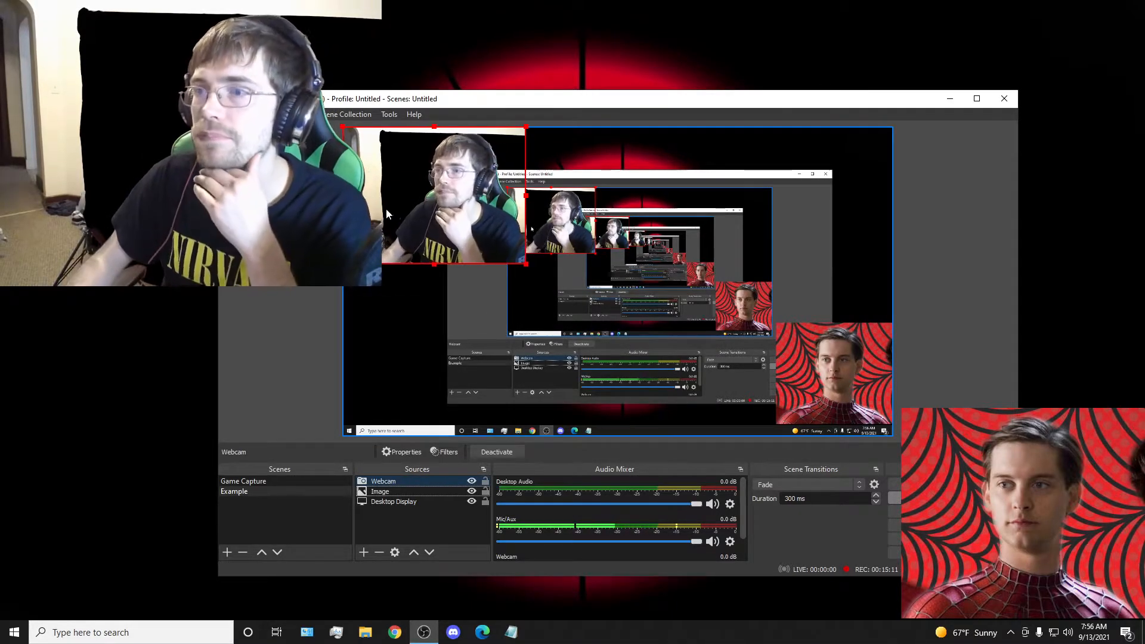
Move the Webcam source away from the canvas corner and crop its left, top and bottom edges around the person.
click(427, 195)
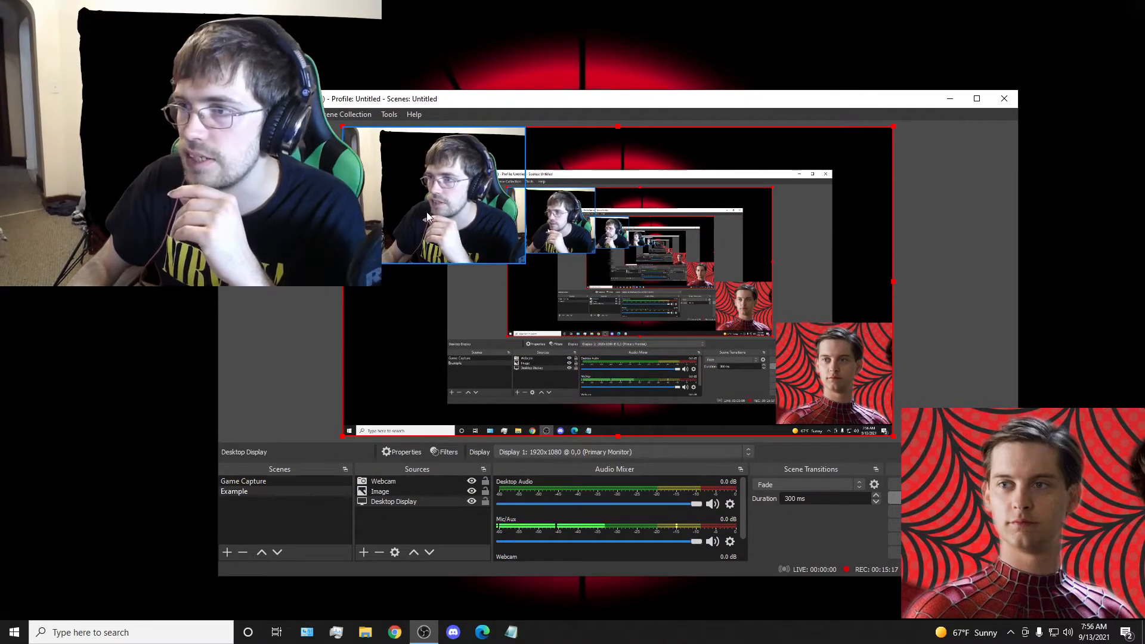
drag(427, 212, 417, 269)
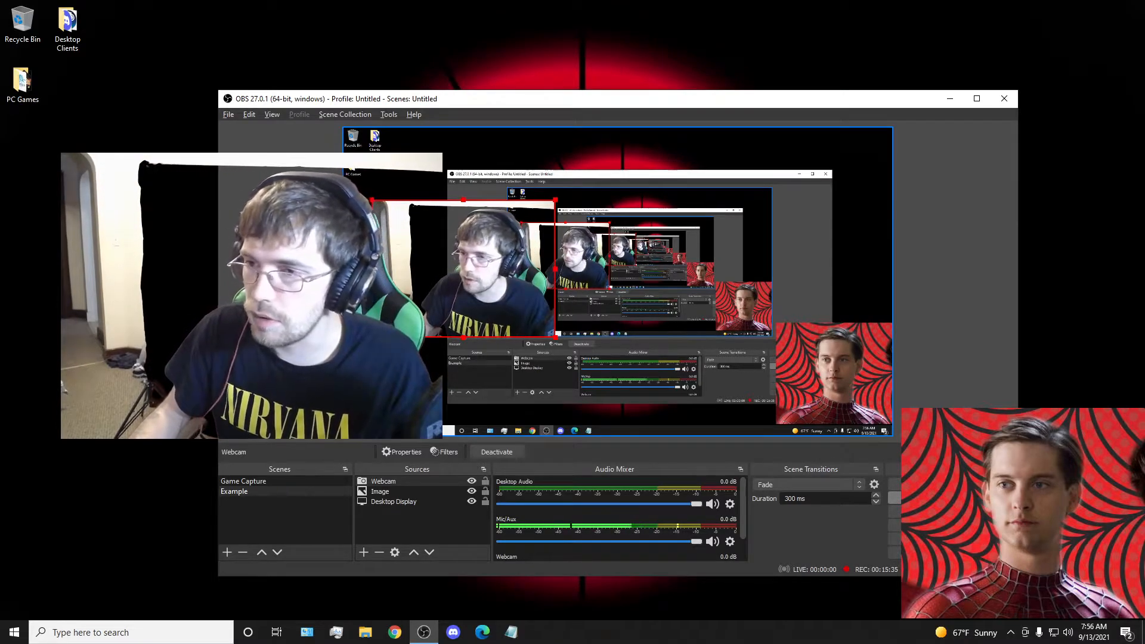
drag(374, 269, 416, 269)
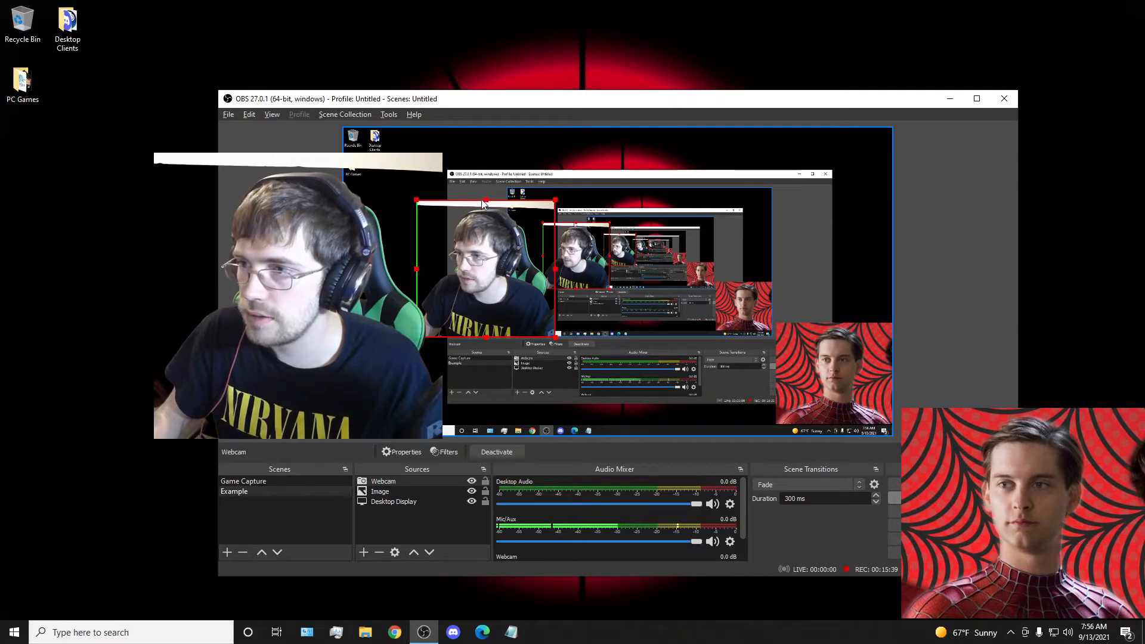
drag(486, 200, 486, 205)
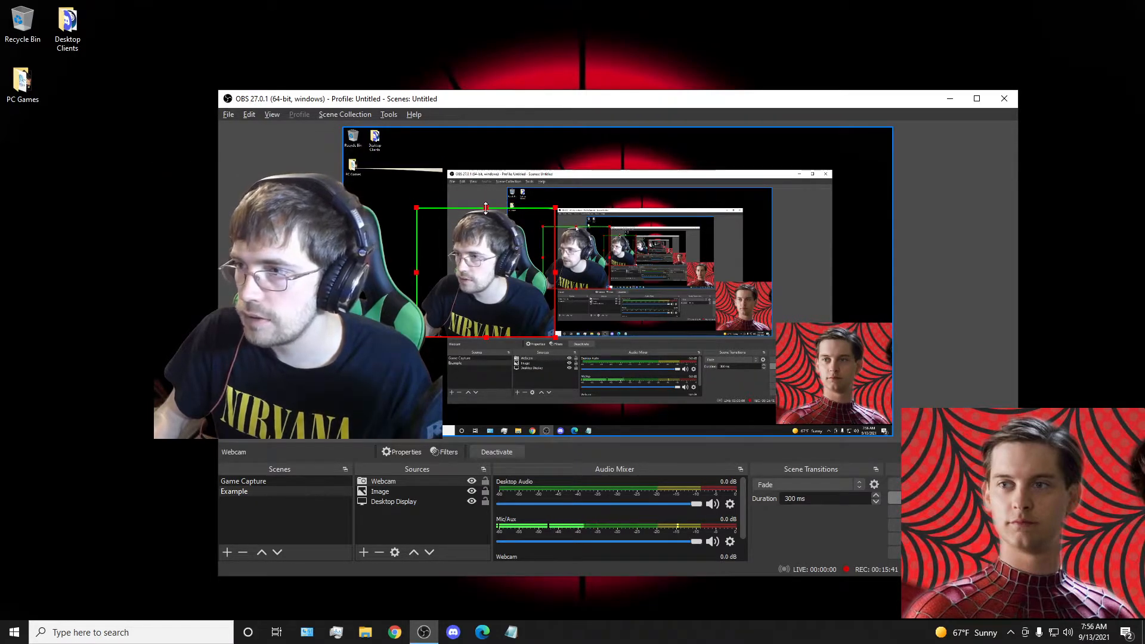
drag(487, 337, 487, 331)
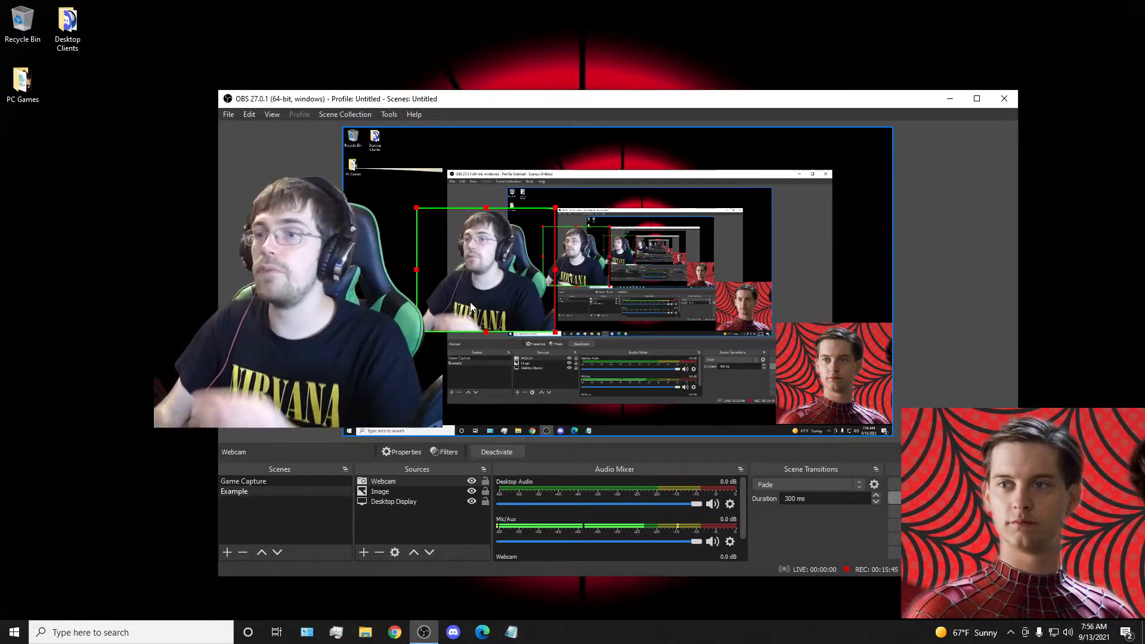
Remove the Webcam source from the Example scene.
right_click(384, 481)
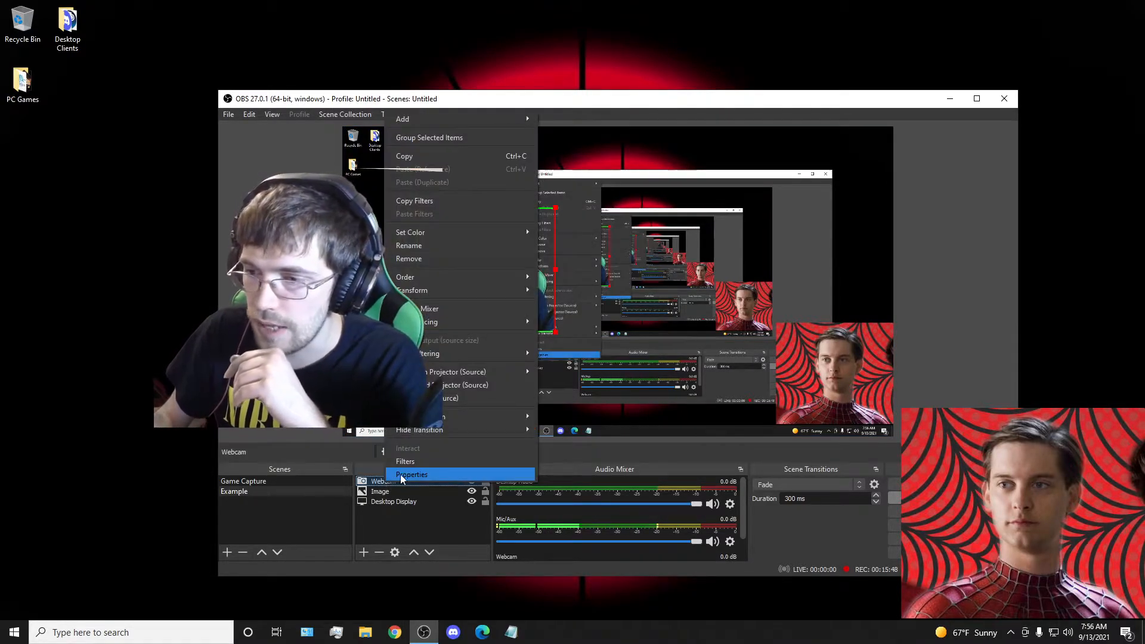
click(418, 258)
click(631, 351)
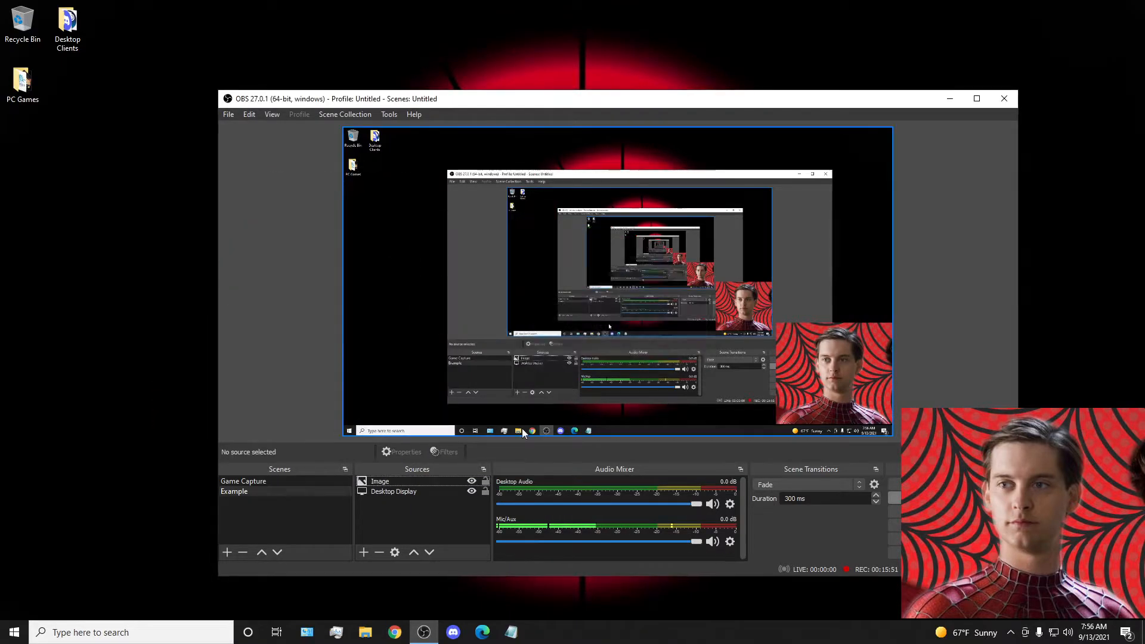
Create a new Video Capture Device source with the default name in the Example scene.
right_click(393, 505)
mouse_move(470, 511)
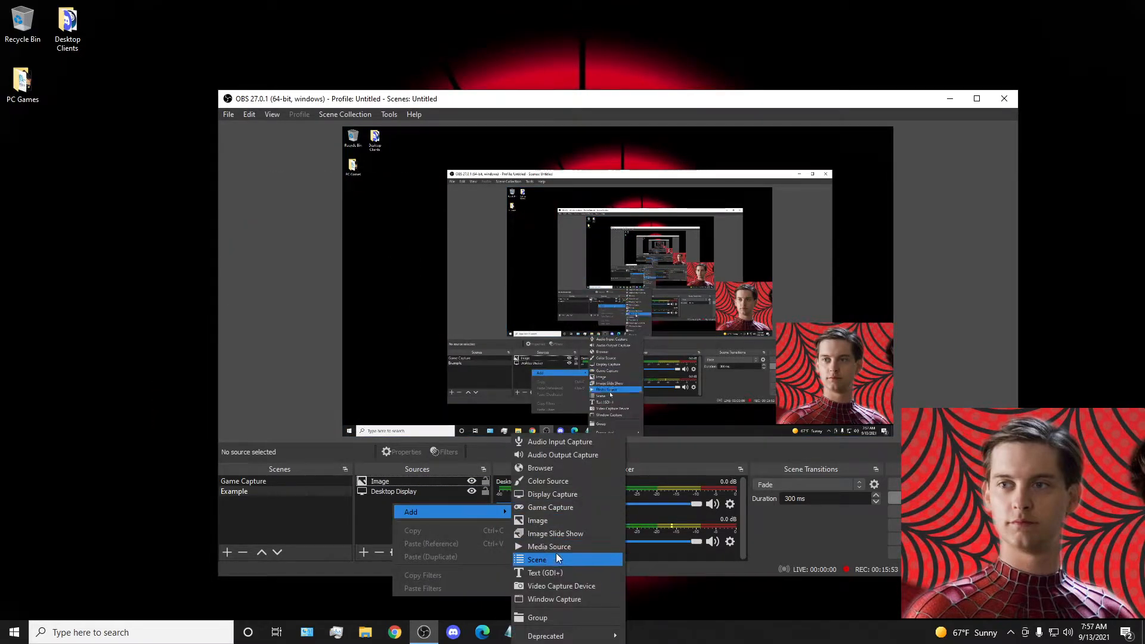
click(552, 586)
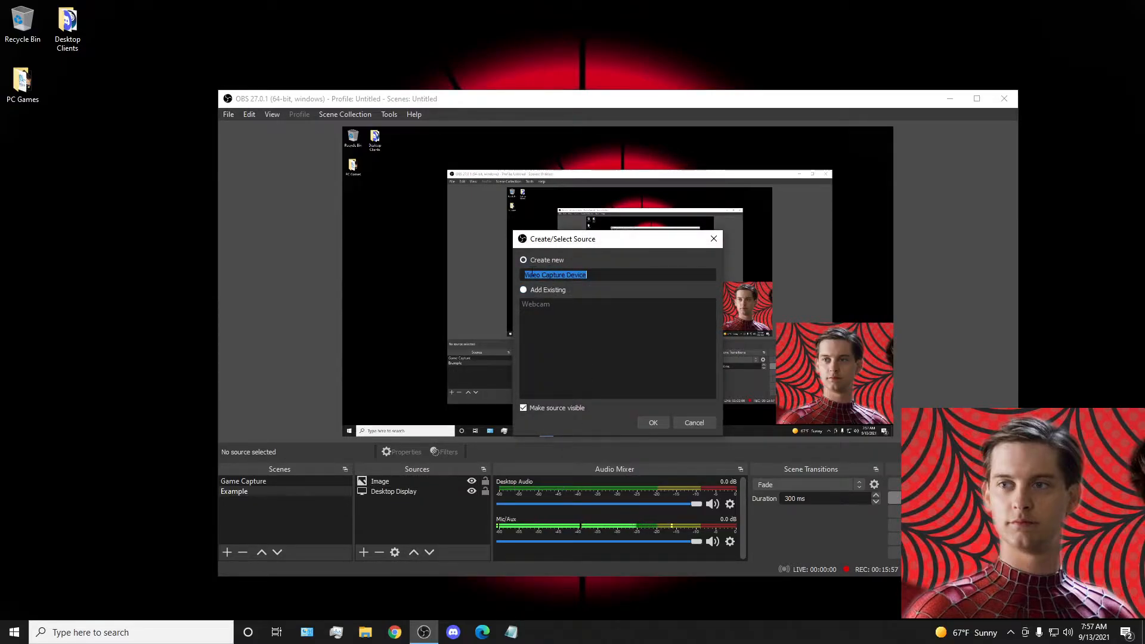
click(647, 424)
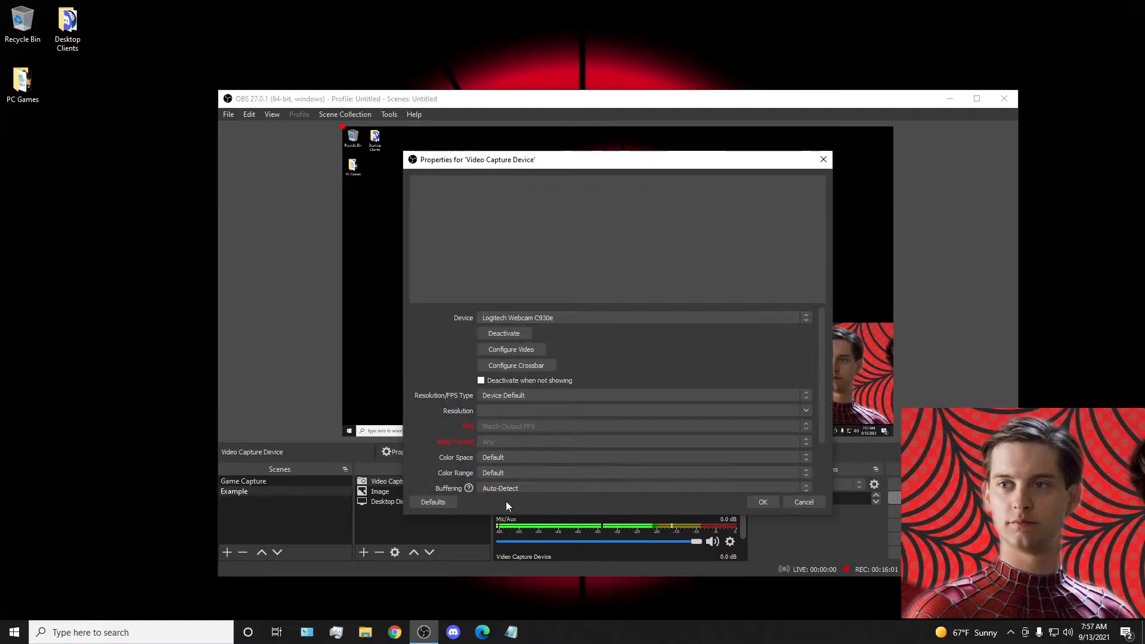
Choose Logitech Webcam C930e as the device of the new Video Capture Device source and accept its properties.
click(608, 316)
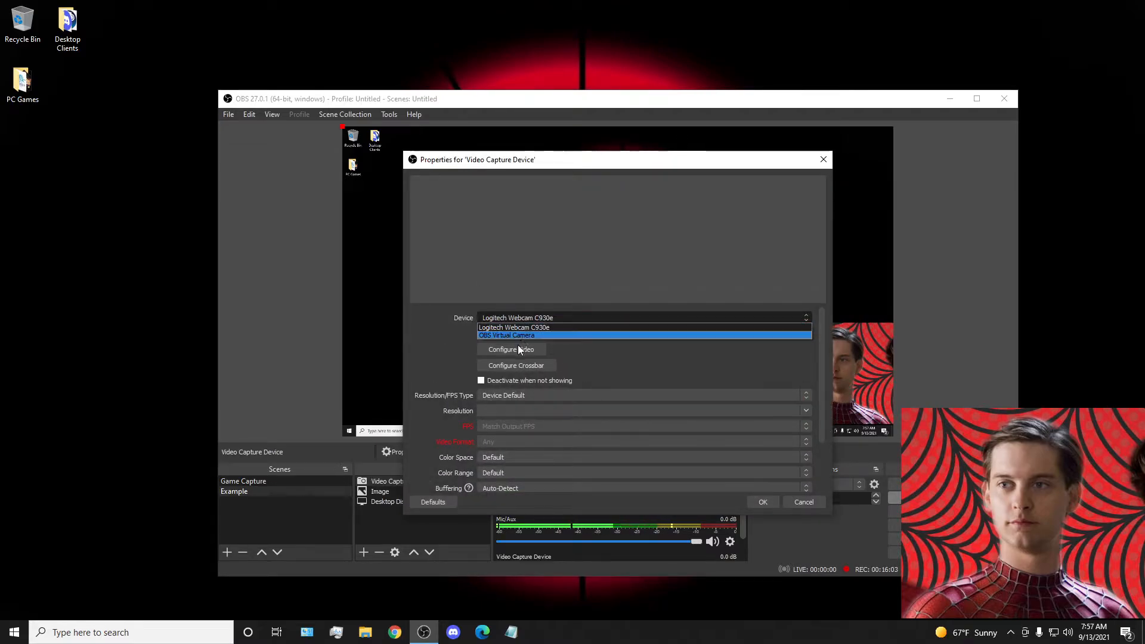
click(520, 327)
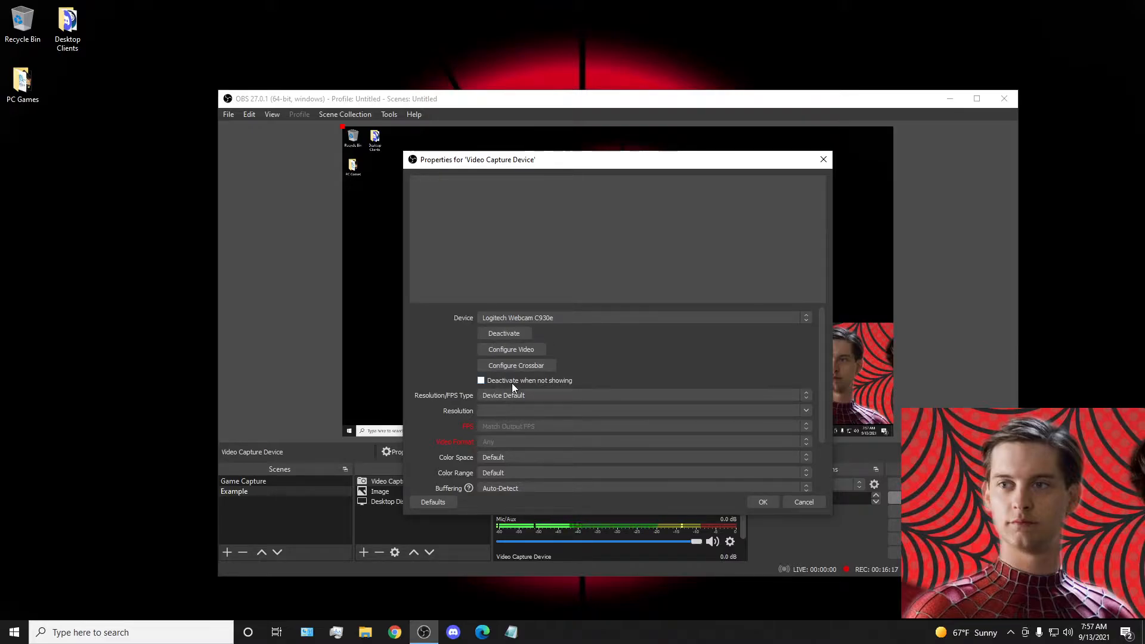
scroll(483, 418, down, 3)
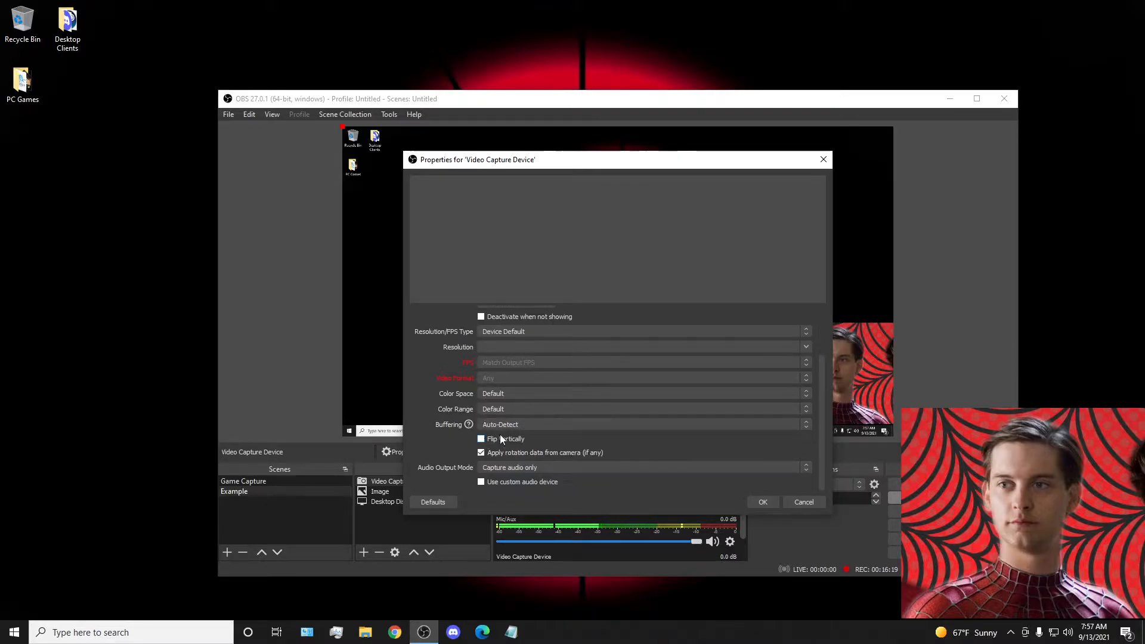
scroll(506, 358, up, 3)
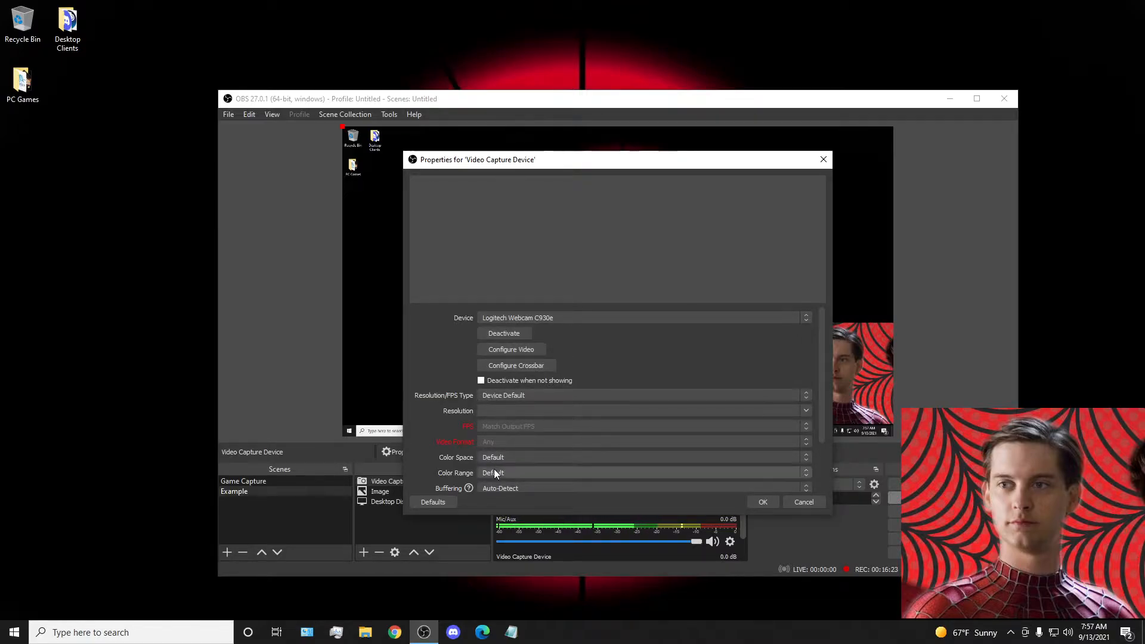
scroll(518, 467, down, 3)
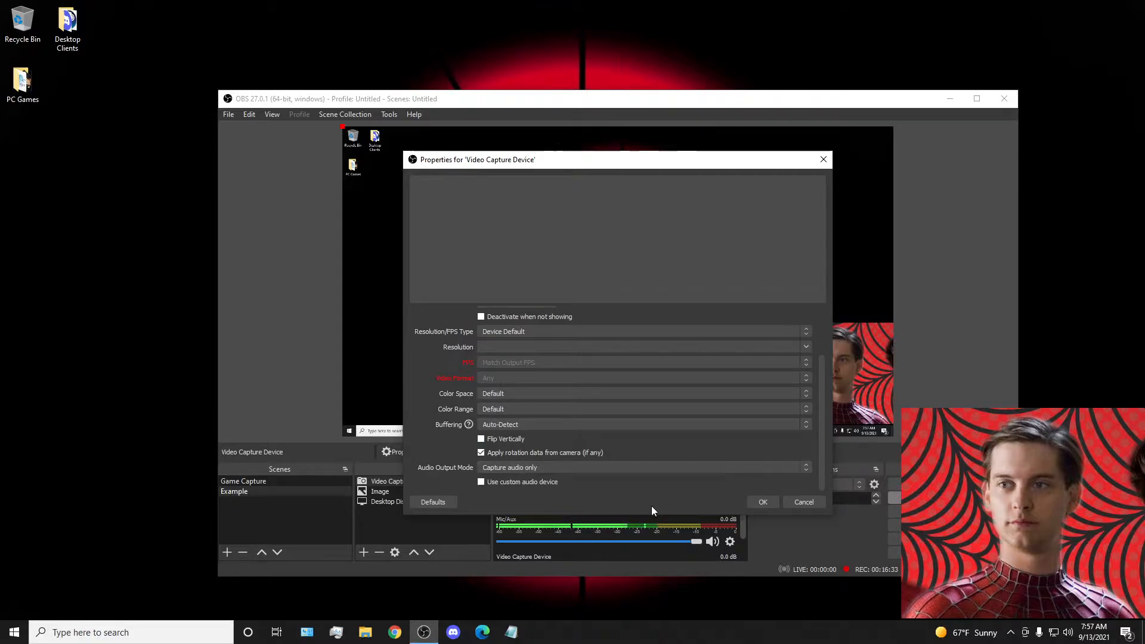
click(762, 502)
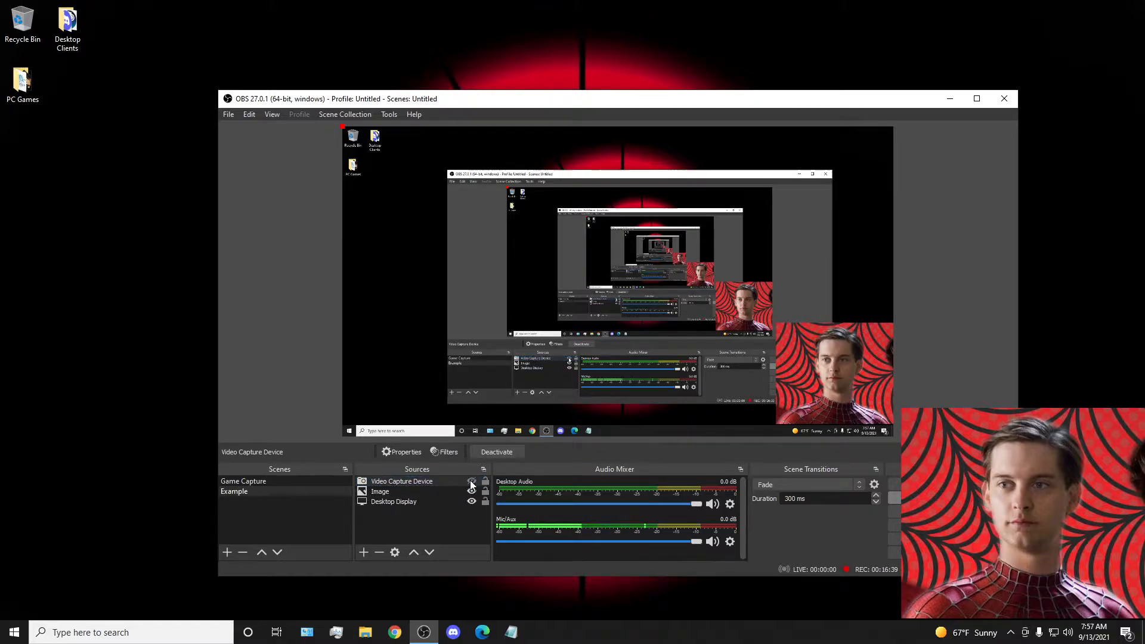
Review the Video Capture Device source's properties and compare the Example scene with the Game Capture scene.
right_click(441, 484)
click(464, 474)
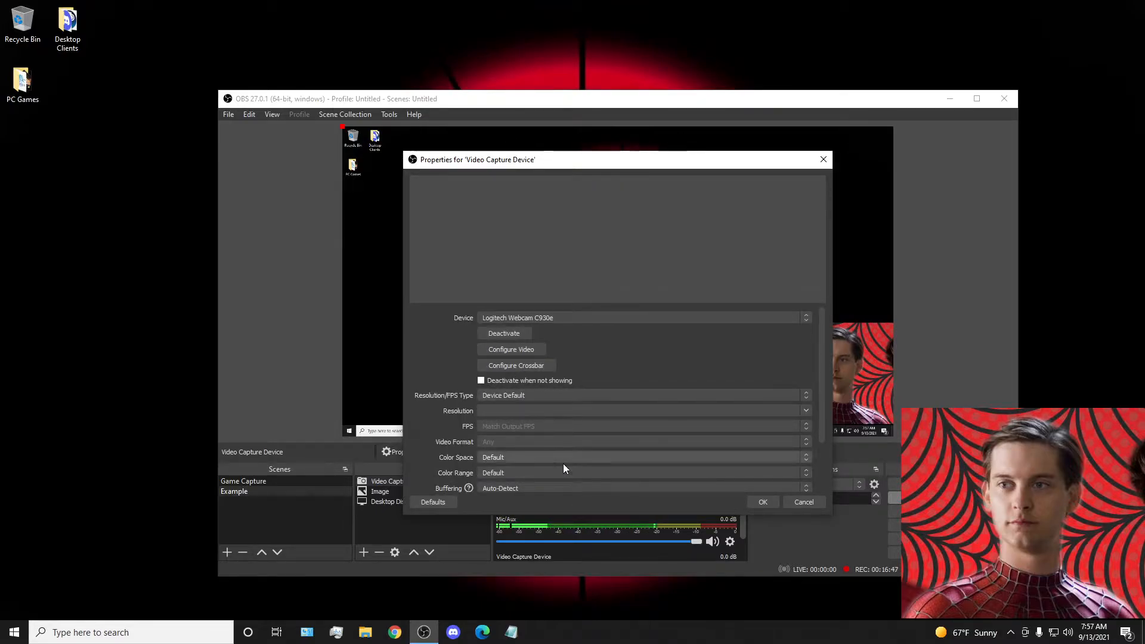
click(756, 503)
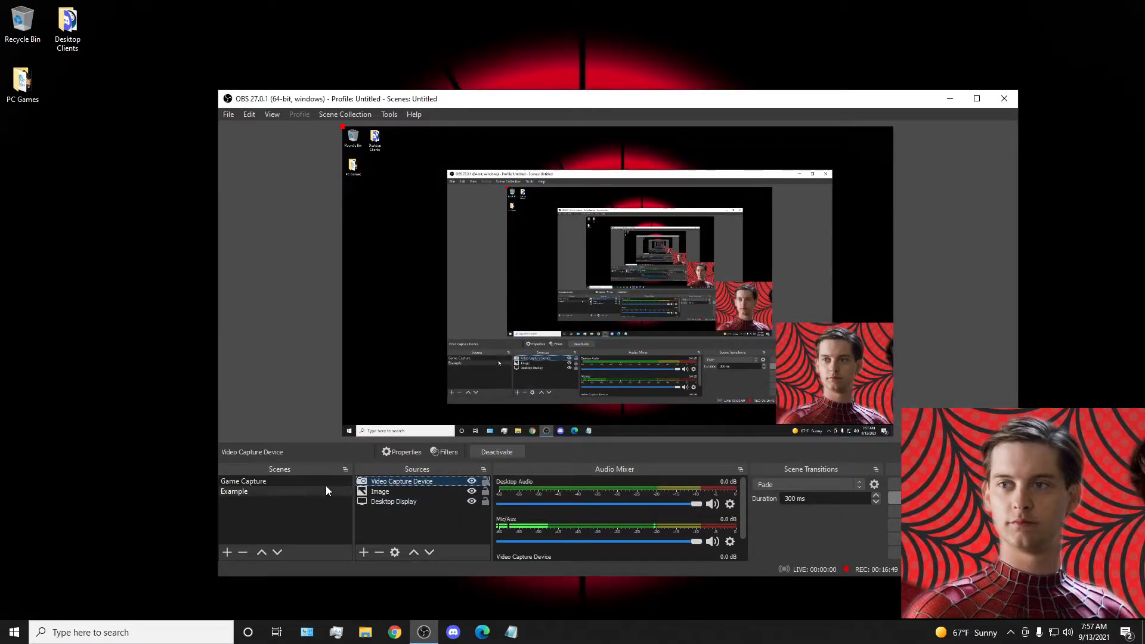
click(275, 482)
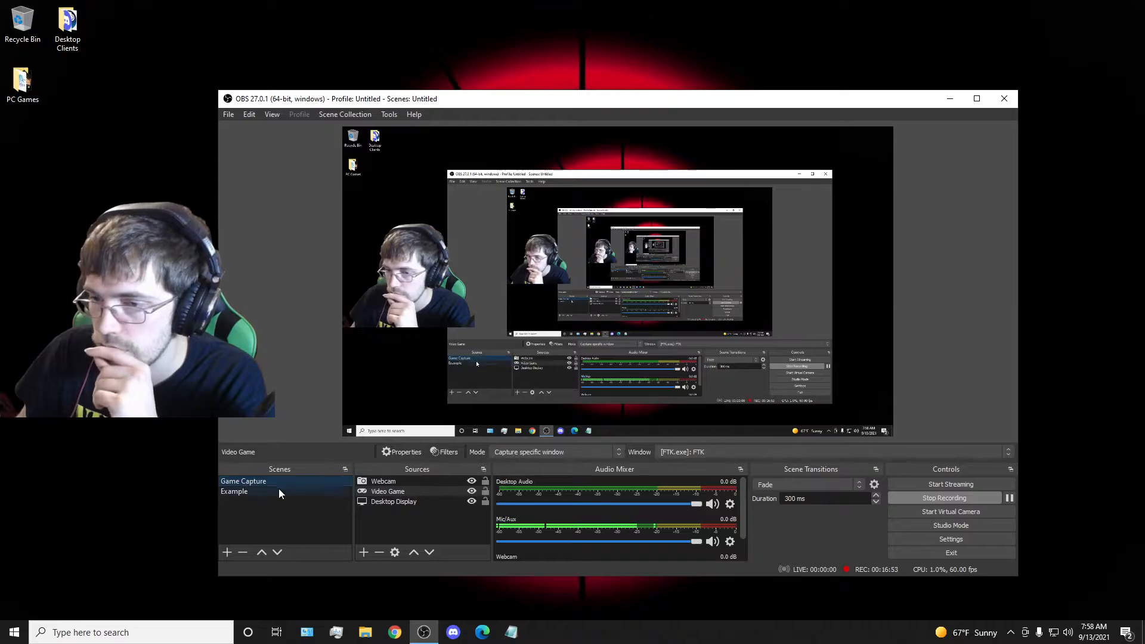
click(279, 493)
right_click(434, 480)
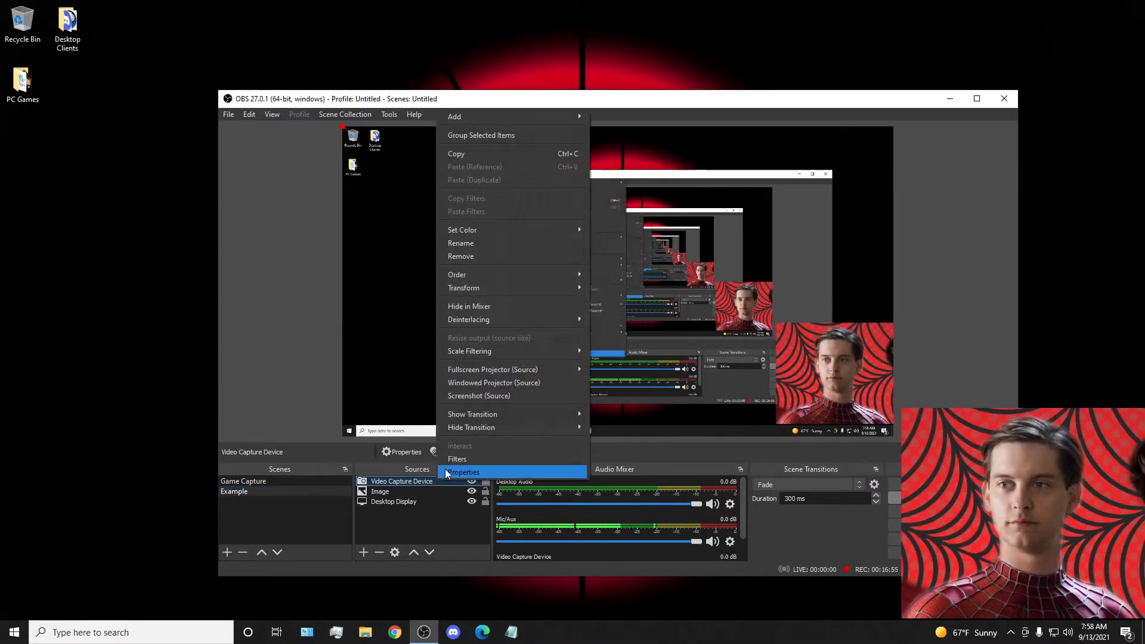
click(402, 541)
Inspect the webcam's video configuration from the Video Capture Device source's properties, leaving its settings as they are.
double_click(403, 481)
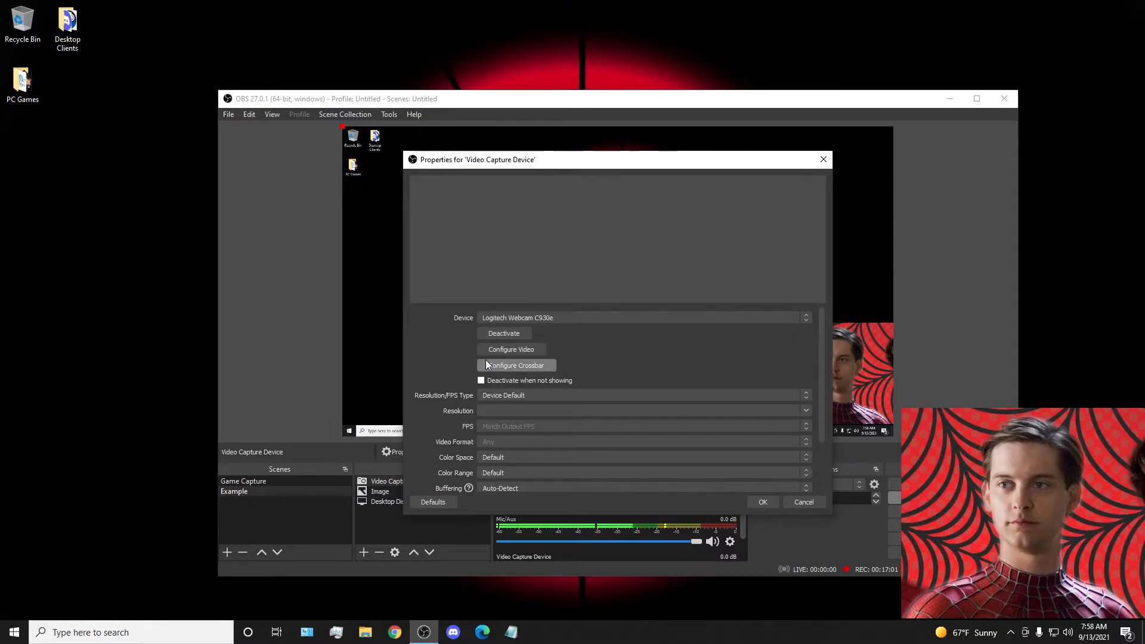
click(510, 348)
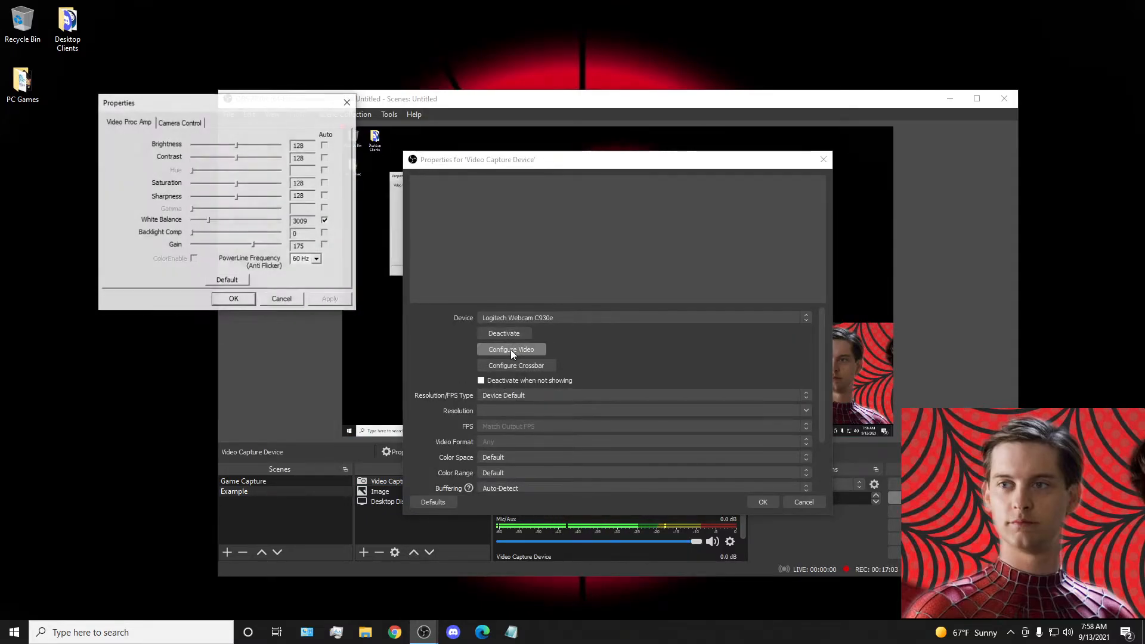
click(348, 106)
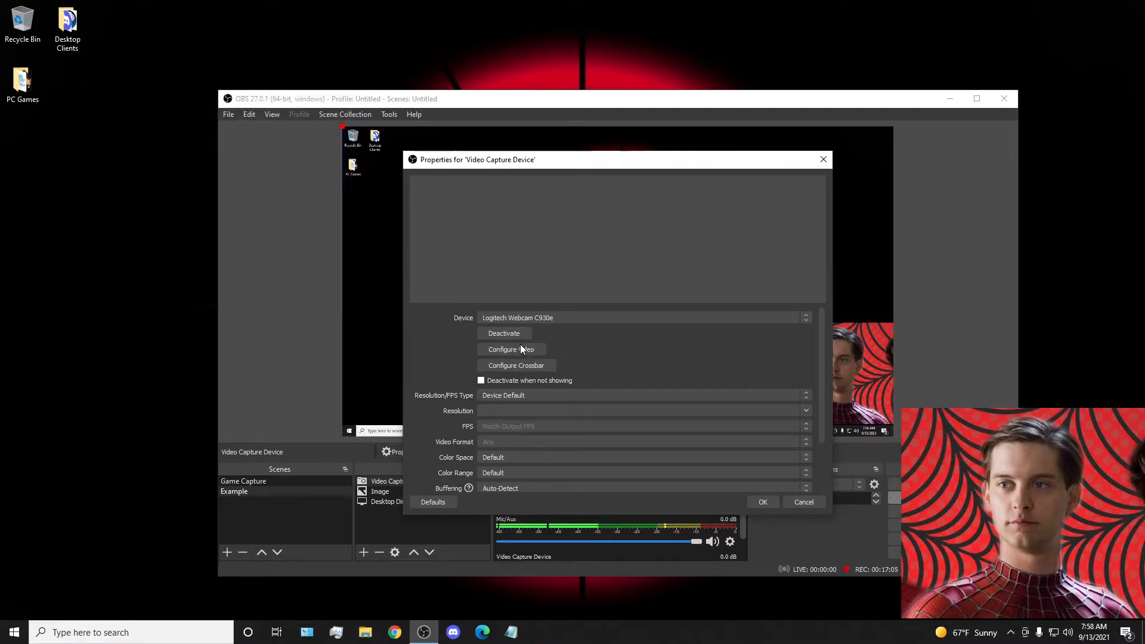
Set the Video Capture Device source's Resolution/FPS Type to Custom and its FPS to Highest FPS.
click(513, 395)
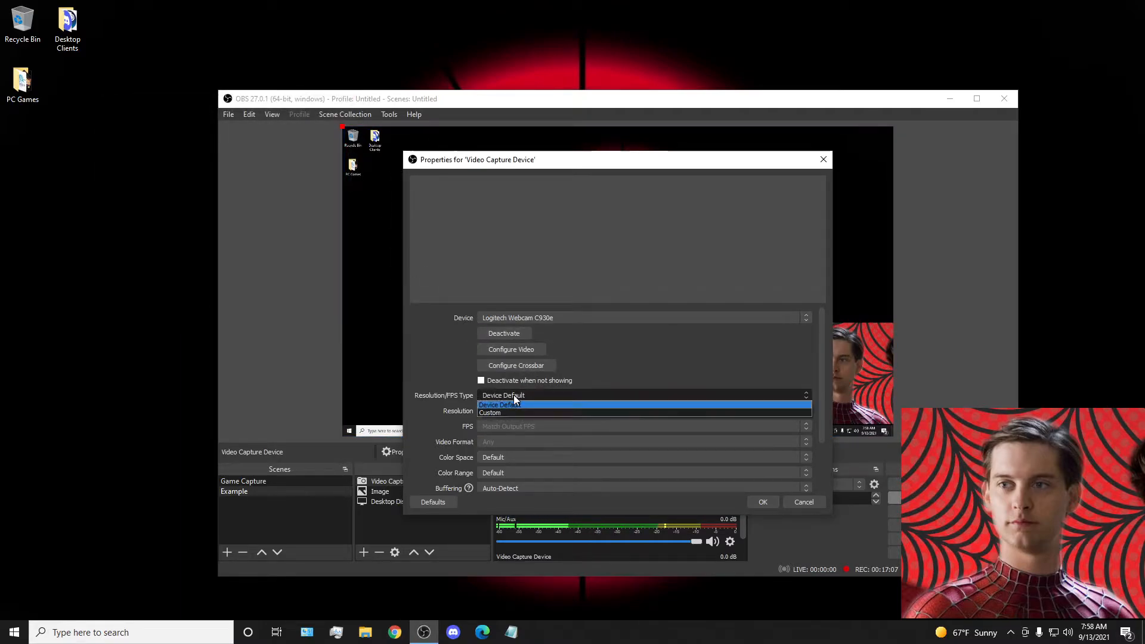
click(513, 411)
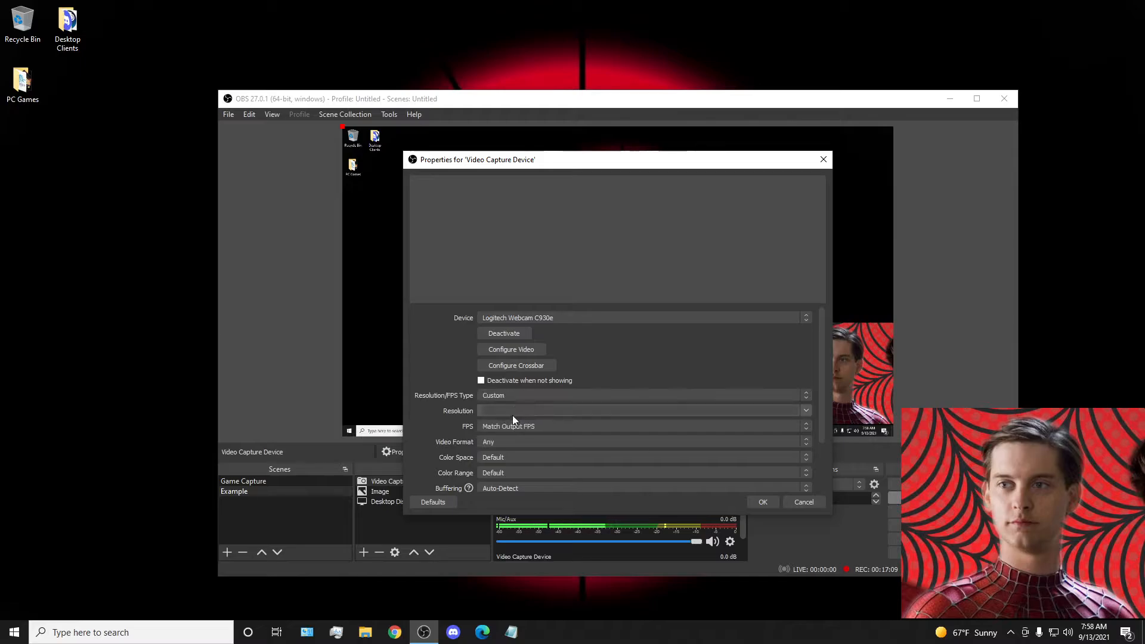
click(519, 425)
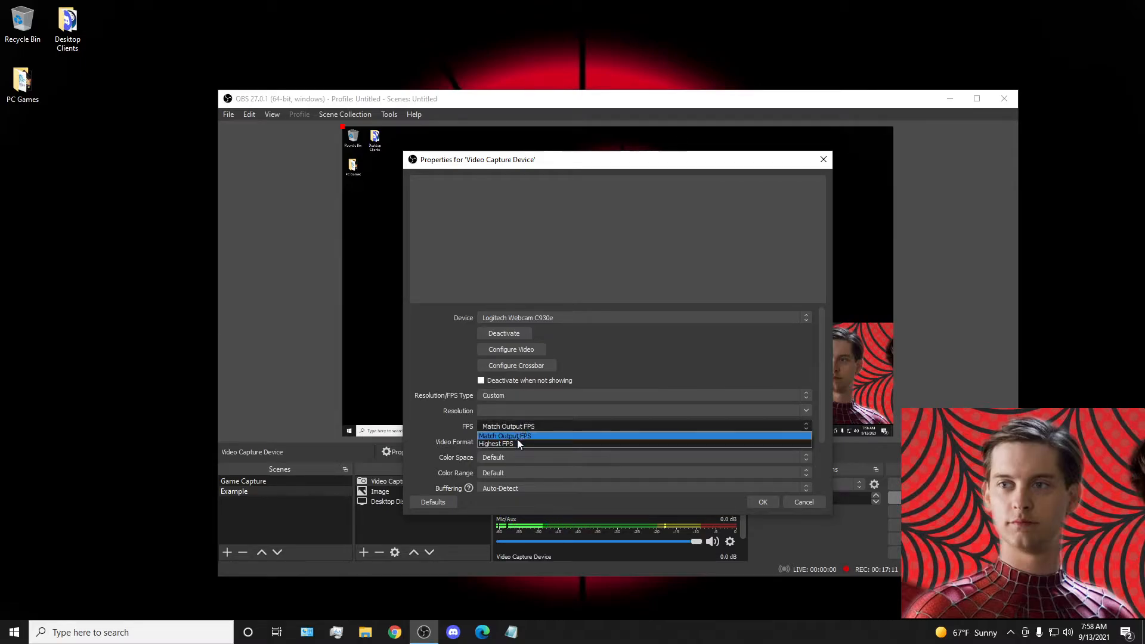
click(517, 444)
click(512, 443)
click(511, 443)
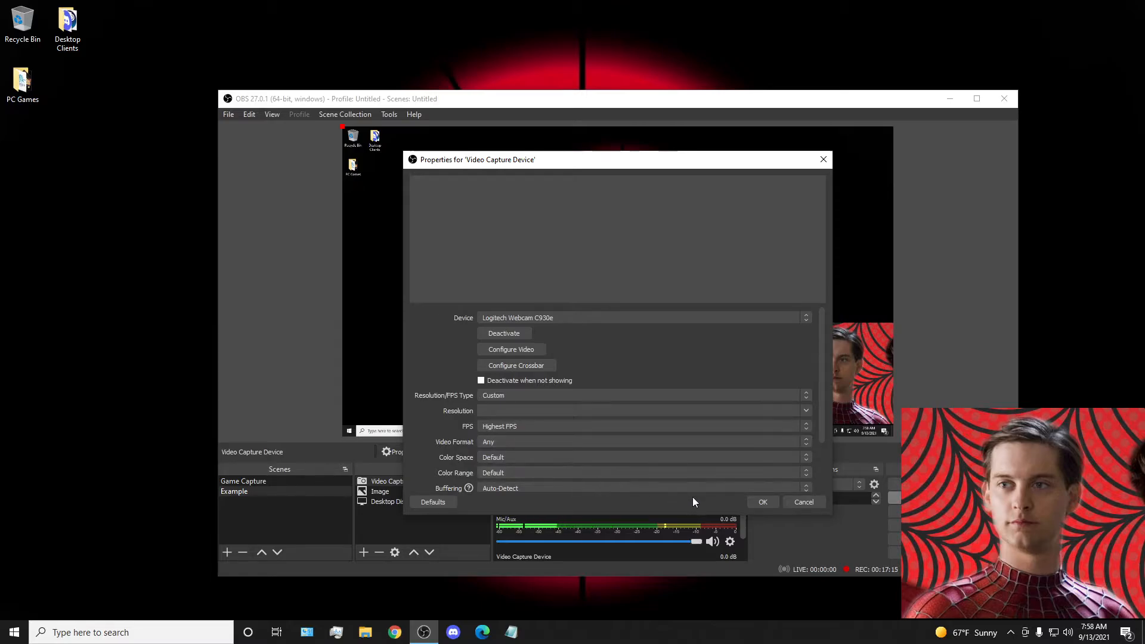
scroll(640, 475, down, 2)
click(768, 501)
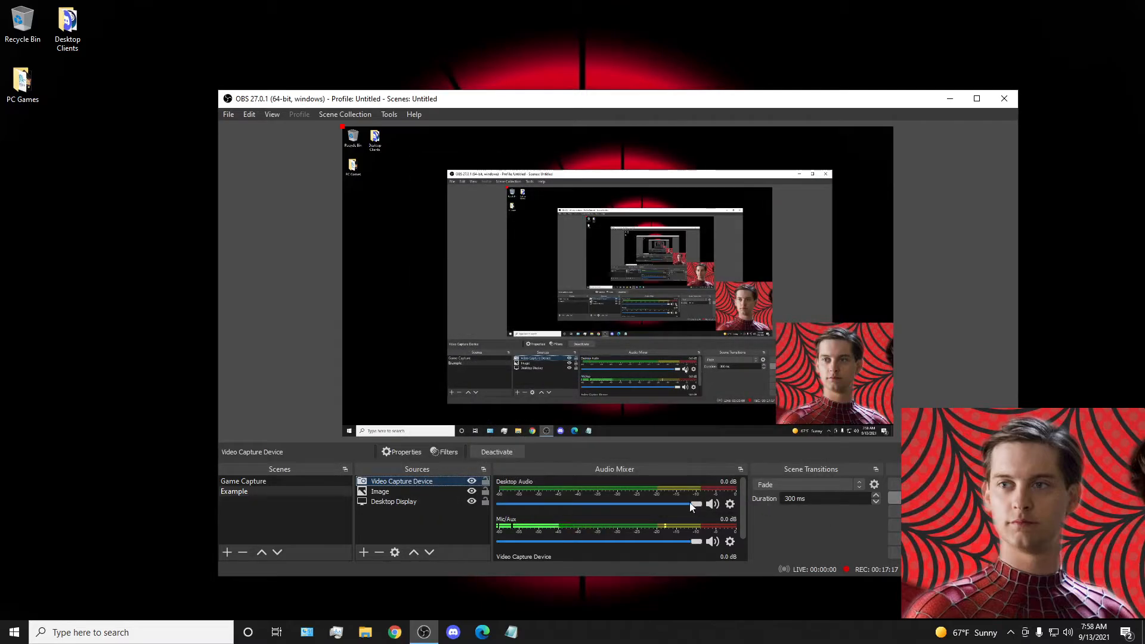
Restore the Video Capture Device source's Resolution/FPS Type to Device Default.
right_click(398, 482)
click(419, 472)
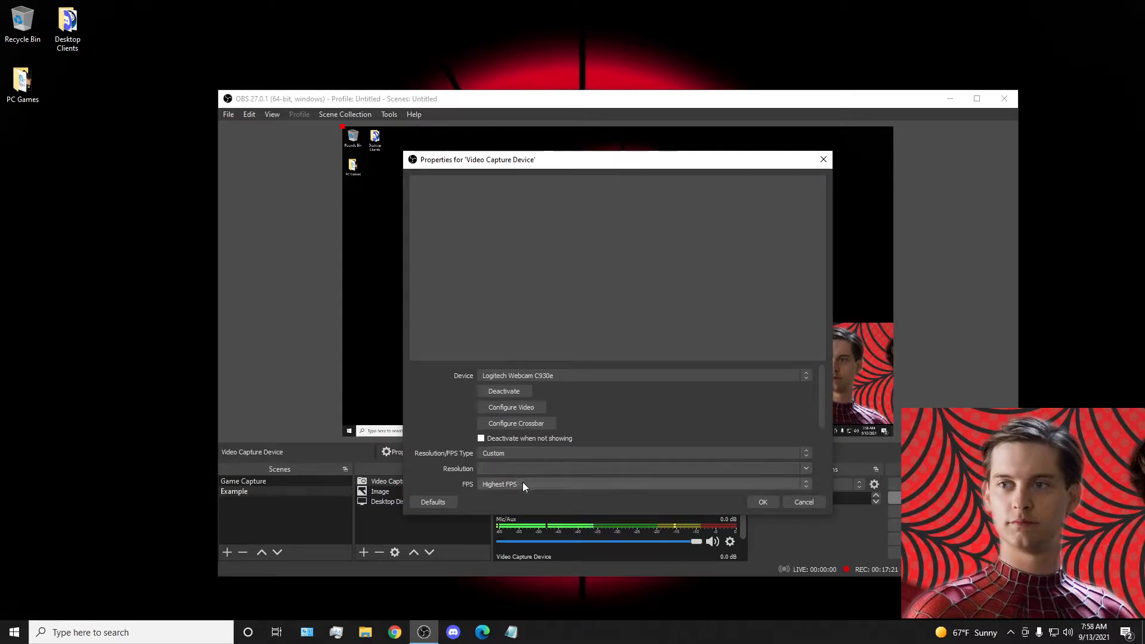
click(560, 452)
click(532, 463)
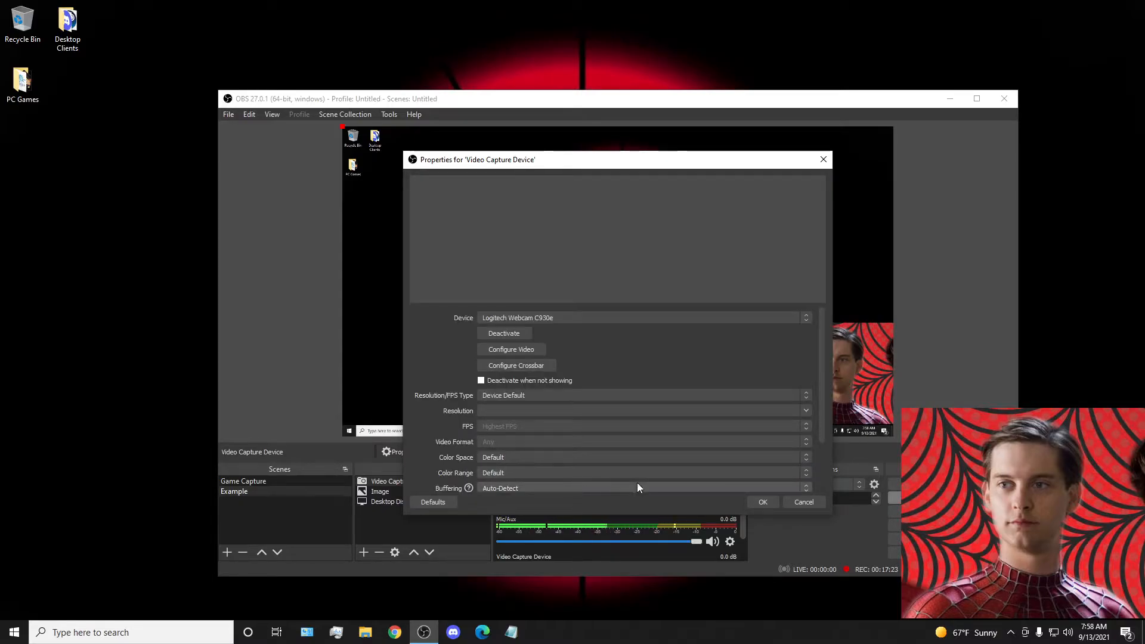
click(764, 503)
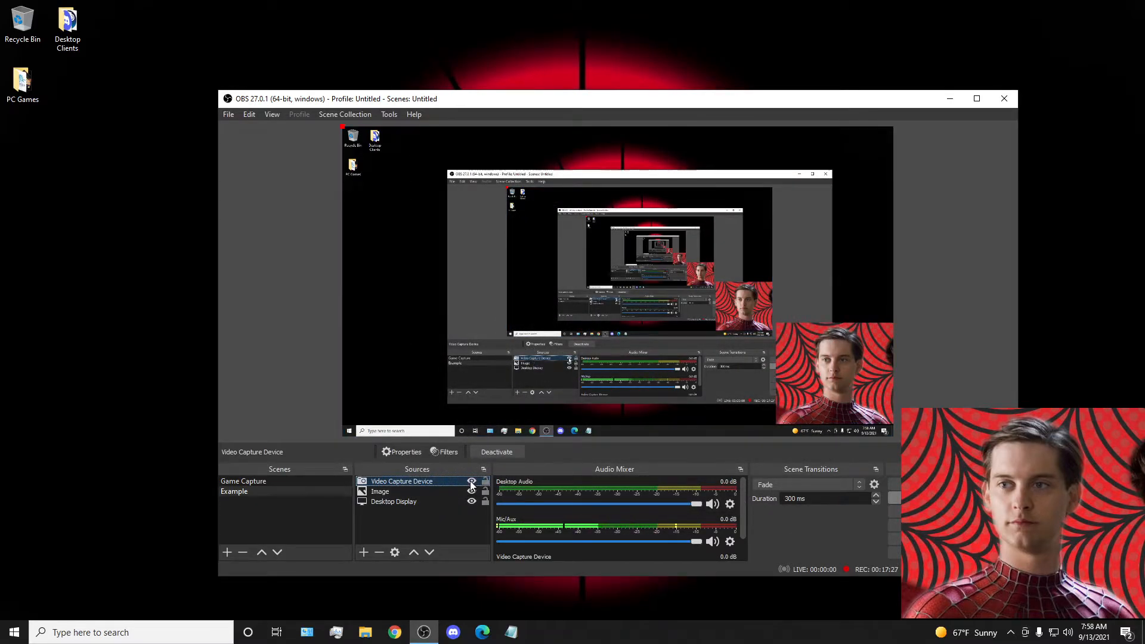
Examine the properties of the working Webcam source in the Game Capture scene without changing them.
click(245, 482)
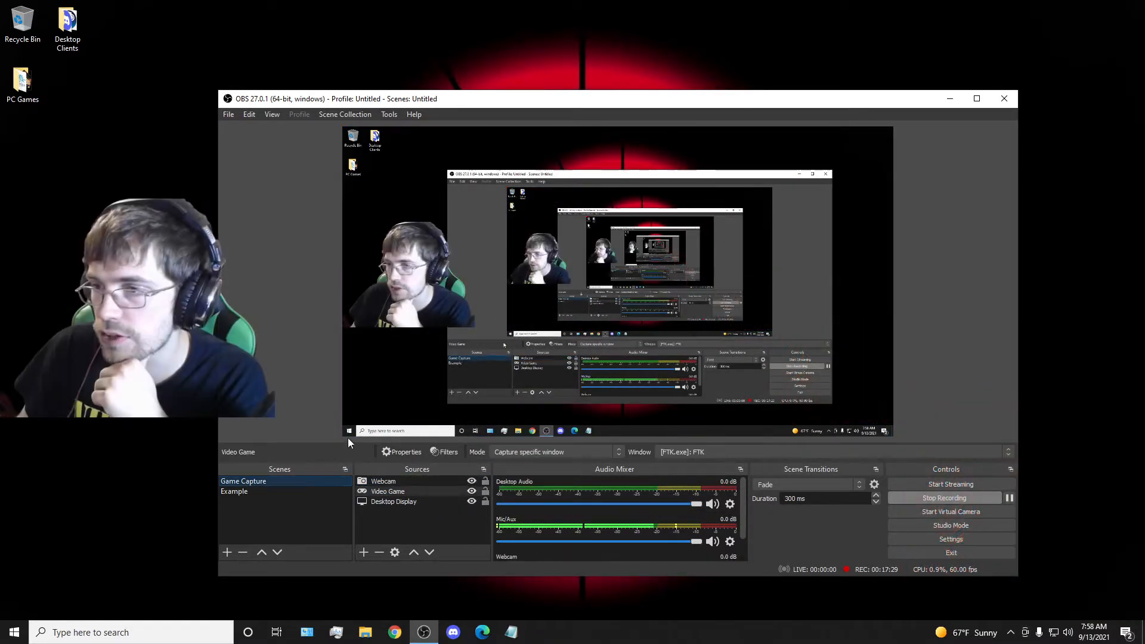
right_click(403, 481)
click(429, 474)
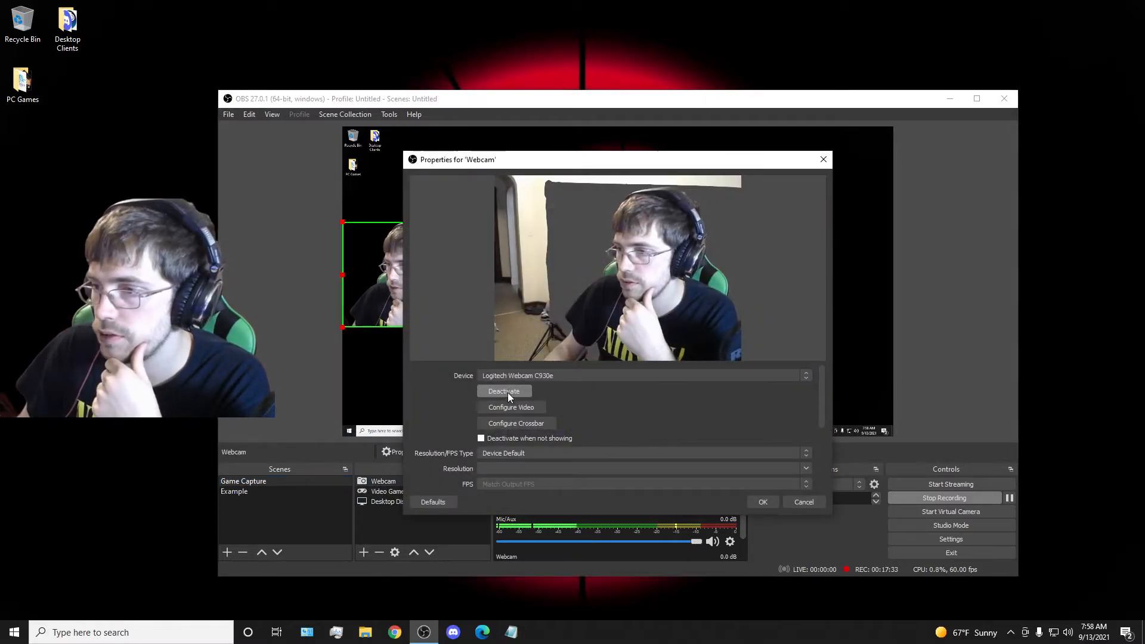
scroll(521, 422, down, 6)
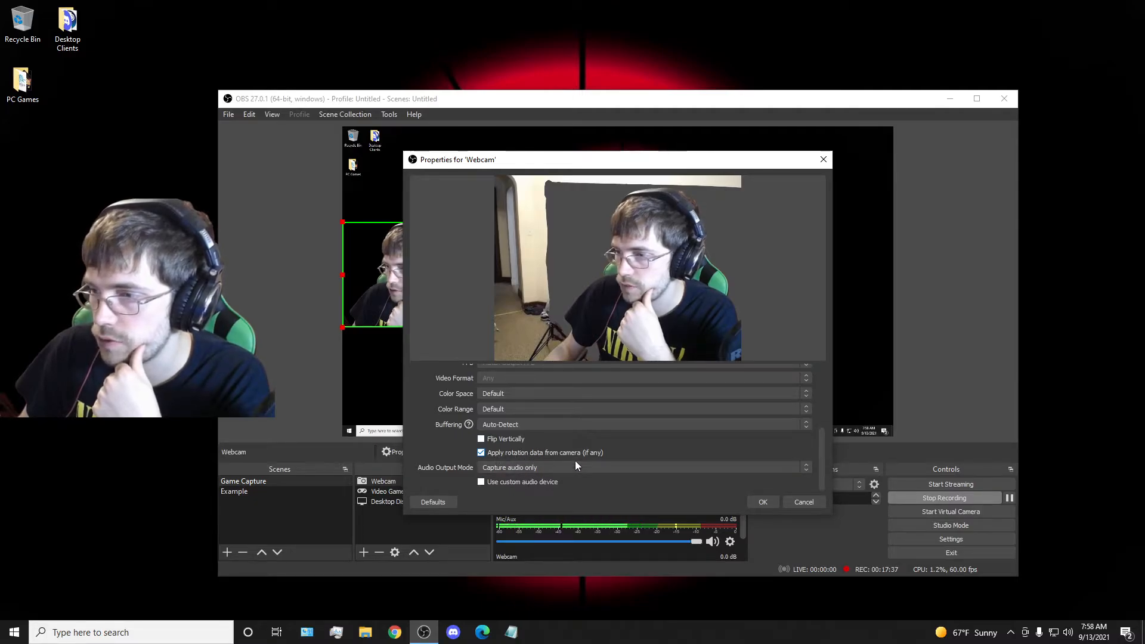
scroll(524, 474, up, 6)
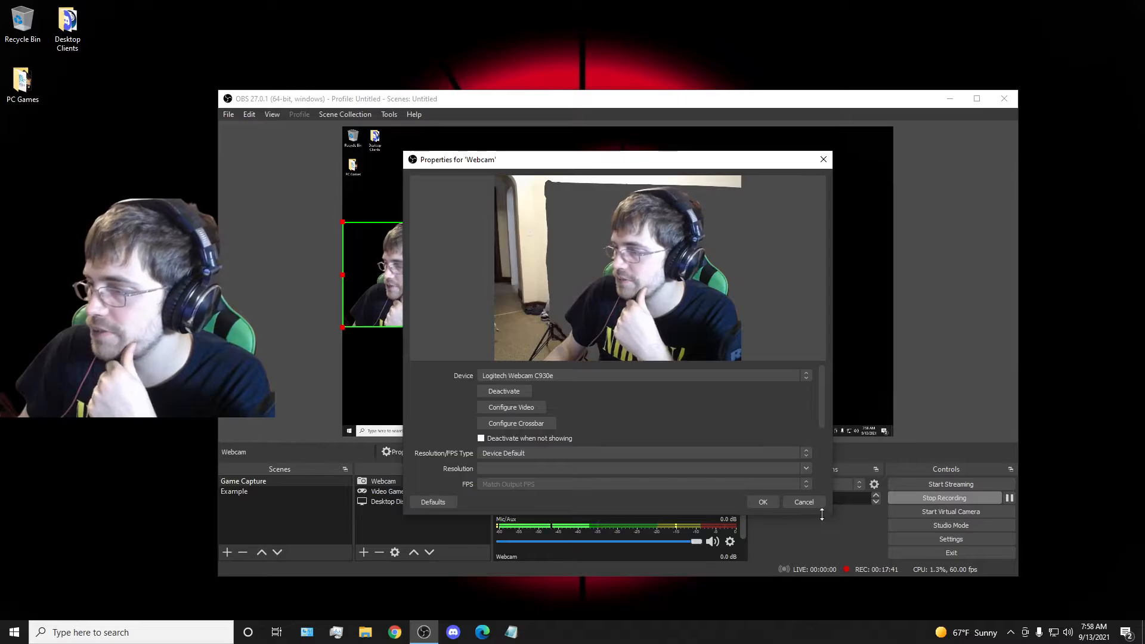
click(808, 506)
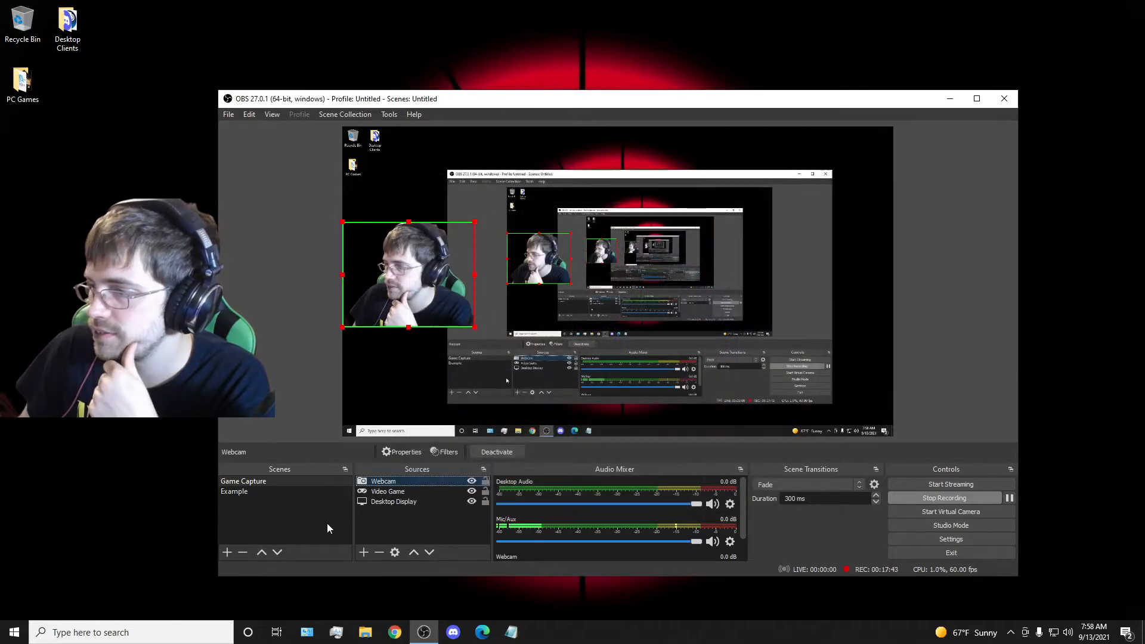
Return to the Example scene and check the Video Capture Device source's properties against the Webcam source's.
click(242, 493)
right_click(416, 481)
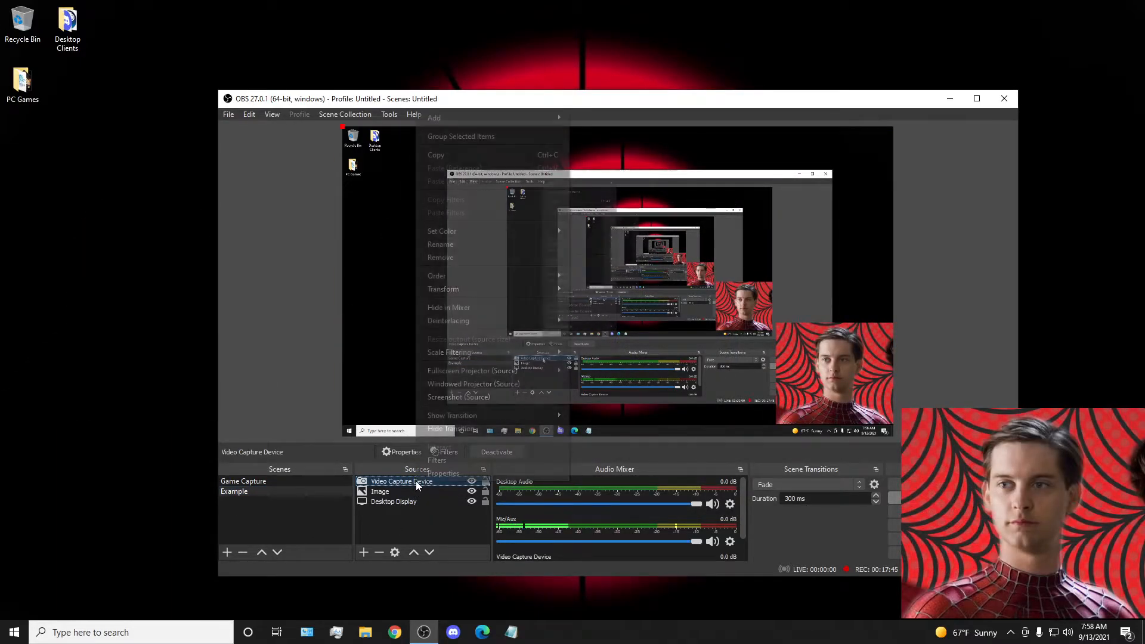
click(434, 473)
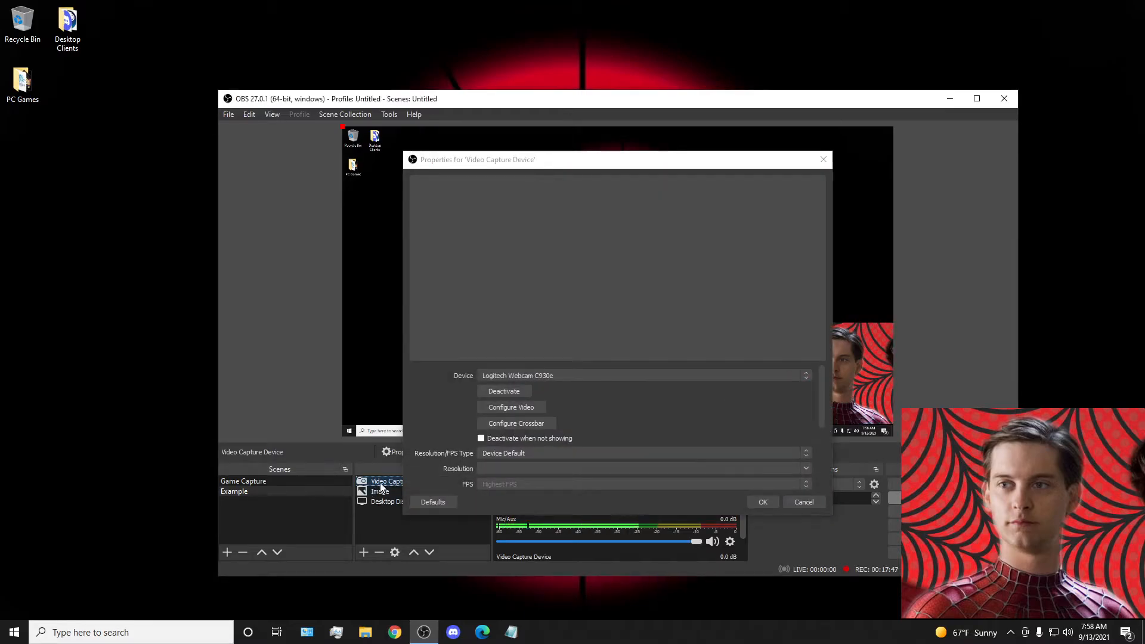
right_click(381, 481)
click(402, 535)
click(766, 501)
Remove the Video Capture Device source from the Example scene.
right_click(397, 482)
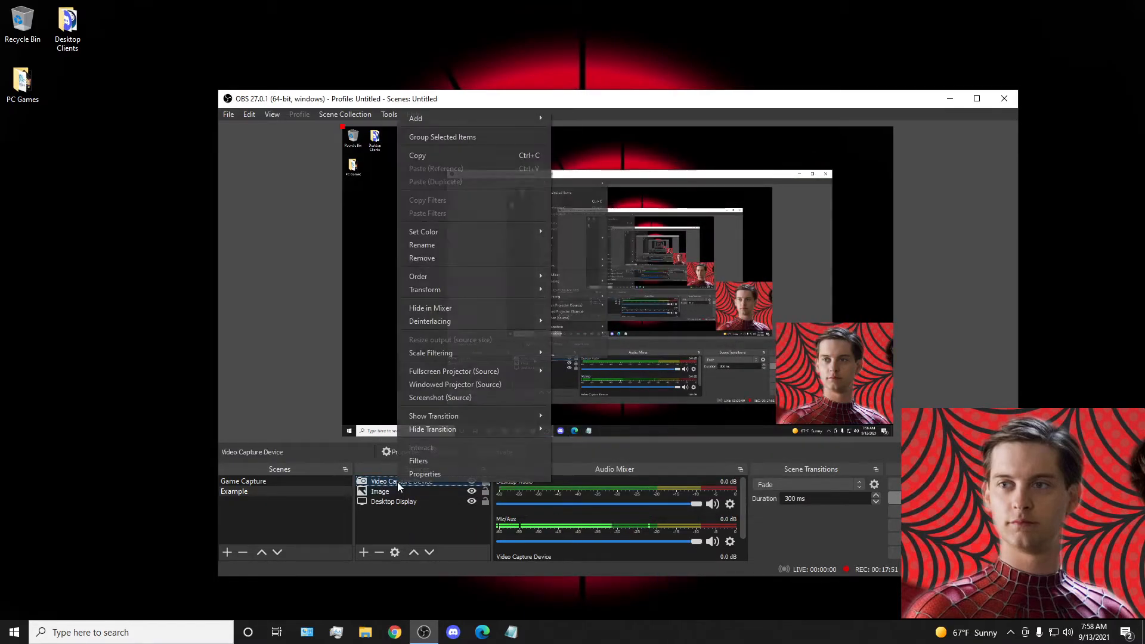
click(456, 259)
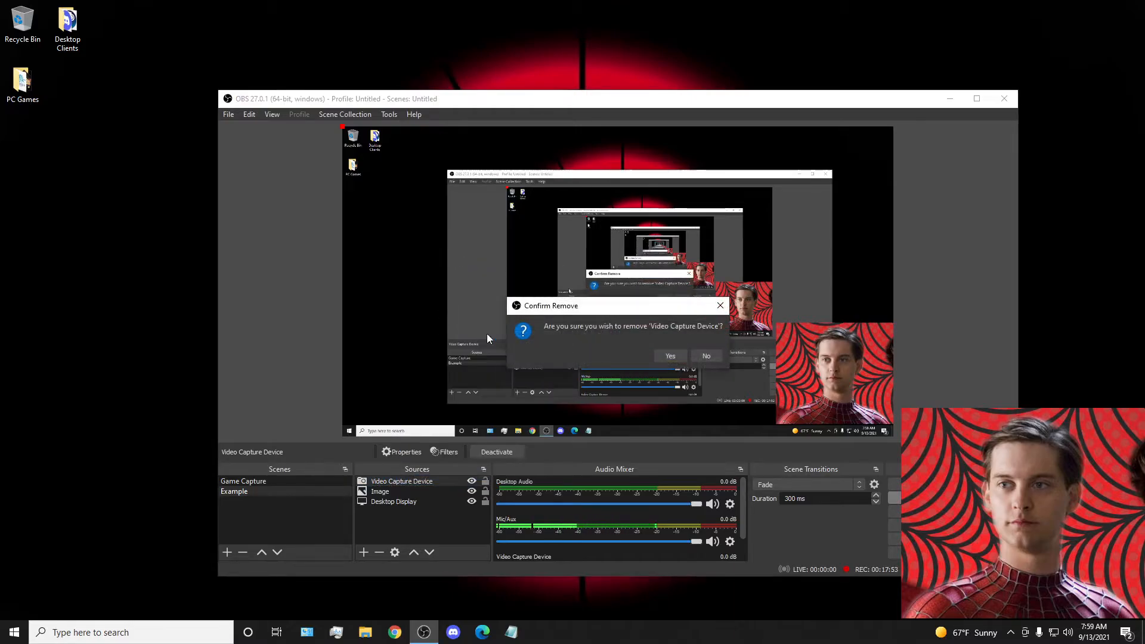
click(672, 356)
Try adding a Video Capture Device source named Video to the Example scene, using the Logitech Webcam C930e.
right_click(389, 521)
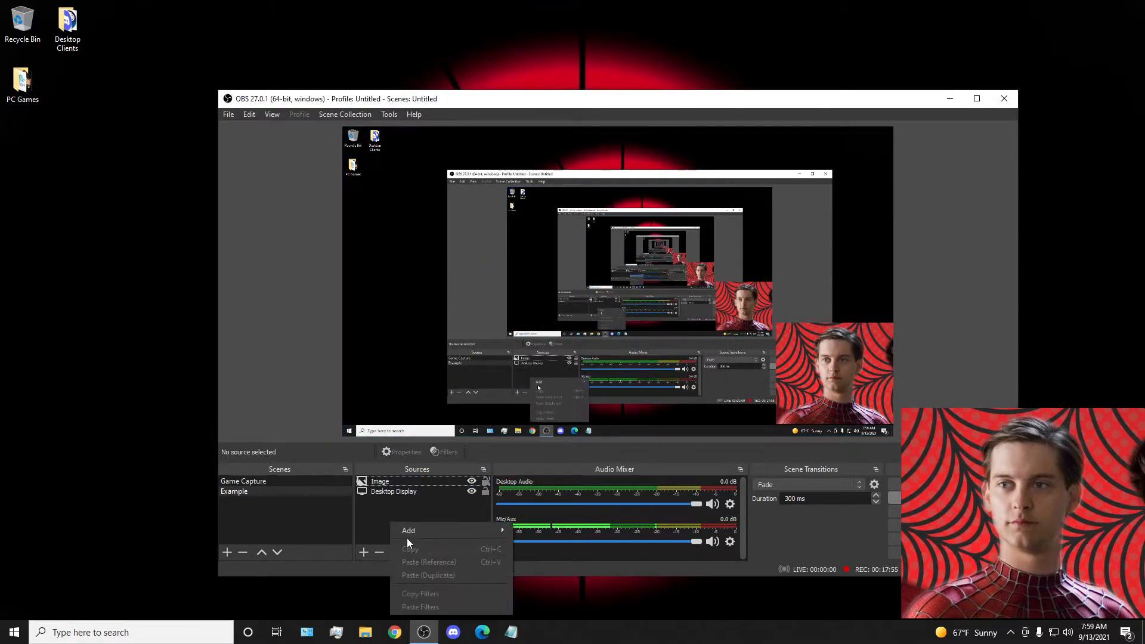
mouse_move(410, 529)
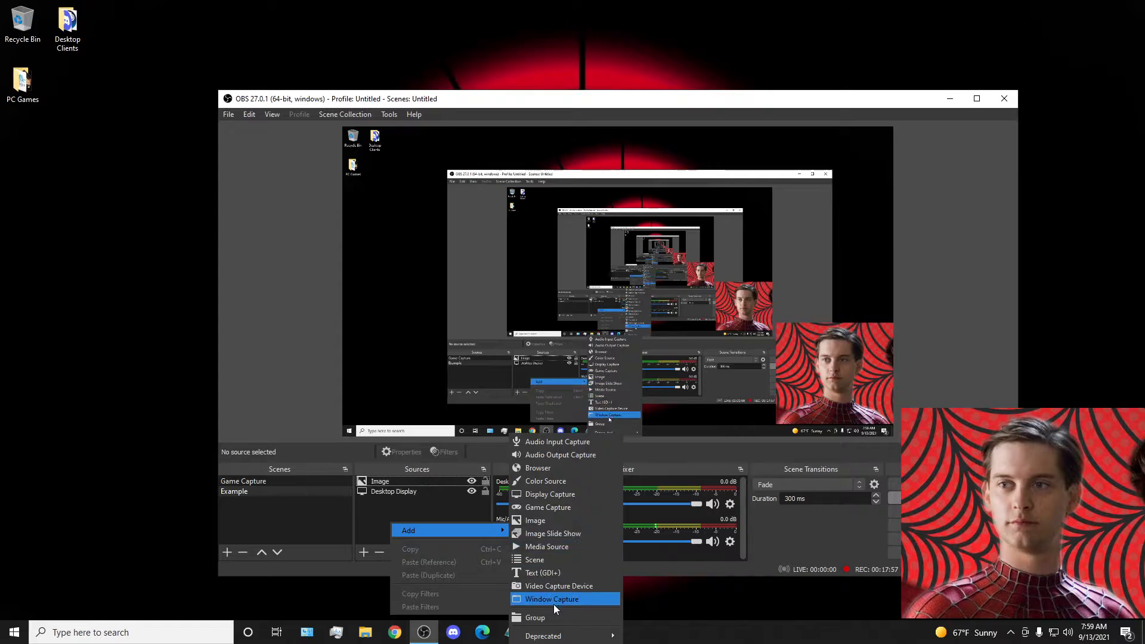
click(554, 586)
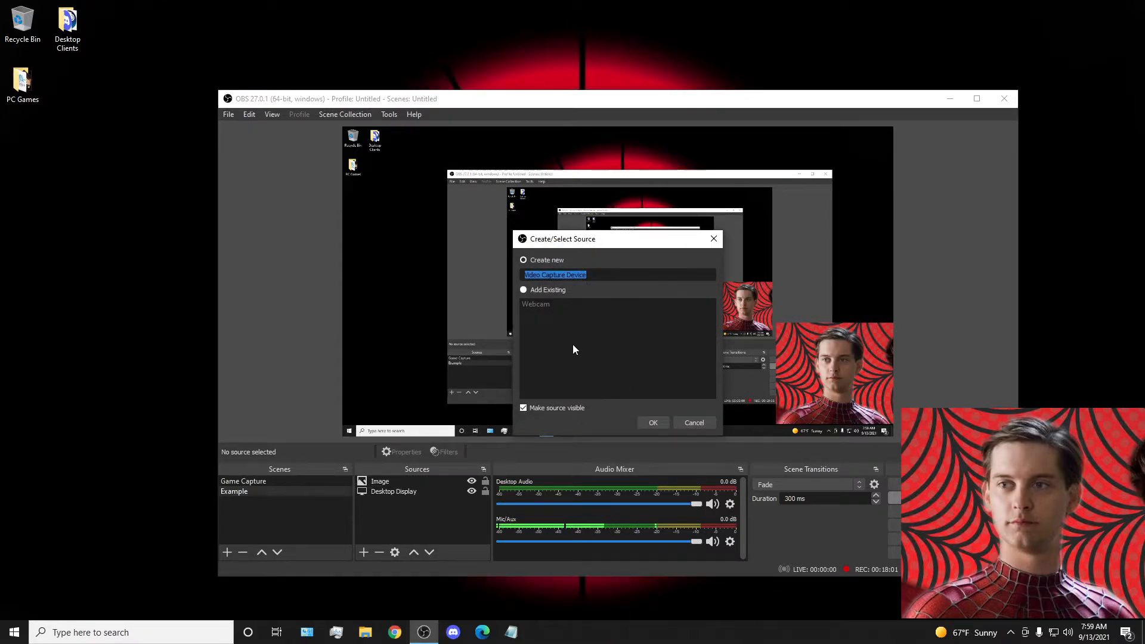
key(BackSpace)
text(Video)
click(650, 421)
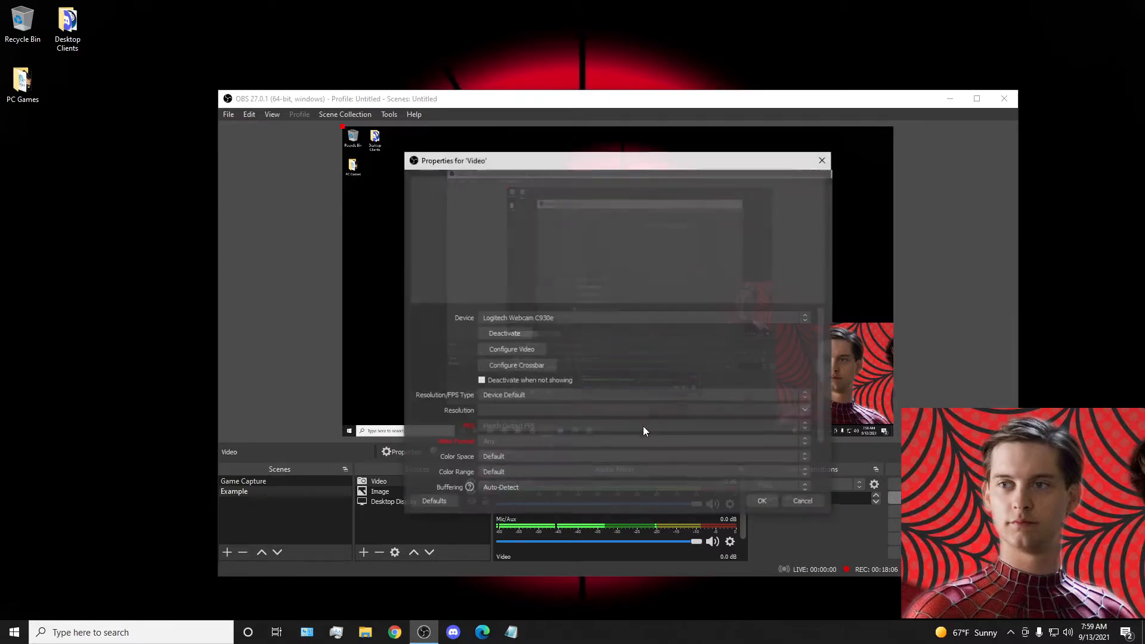
click(535, 320)
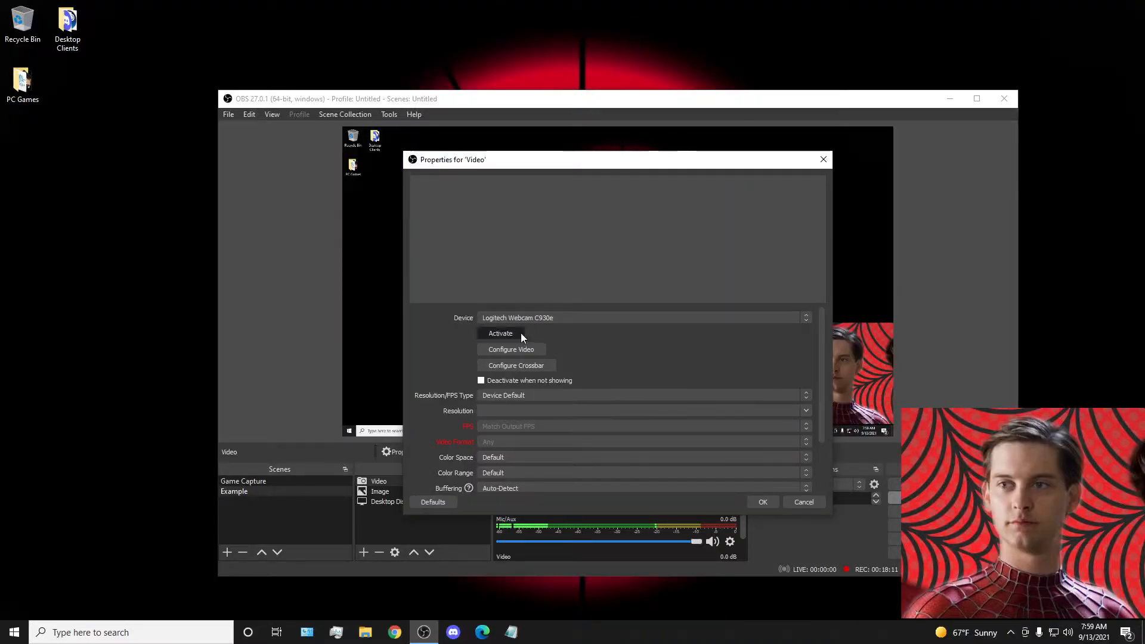
click(760, 503)
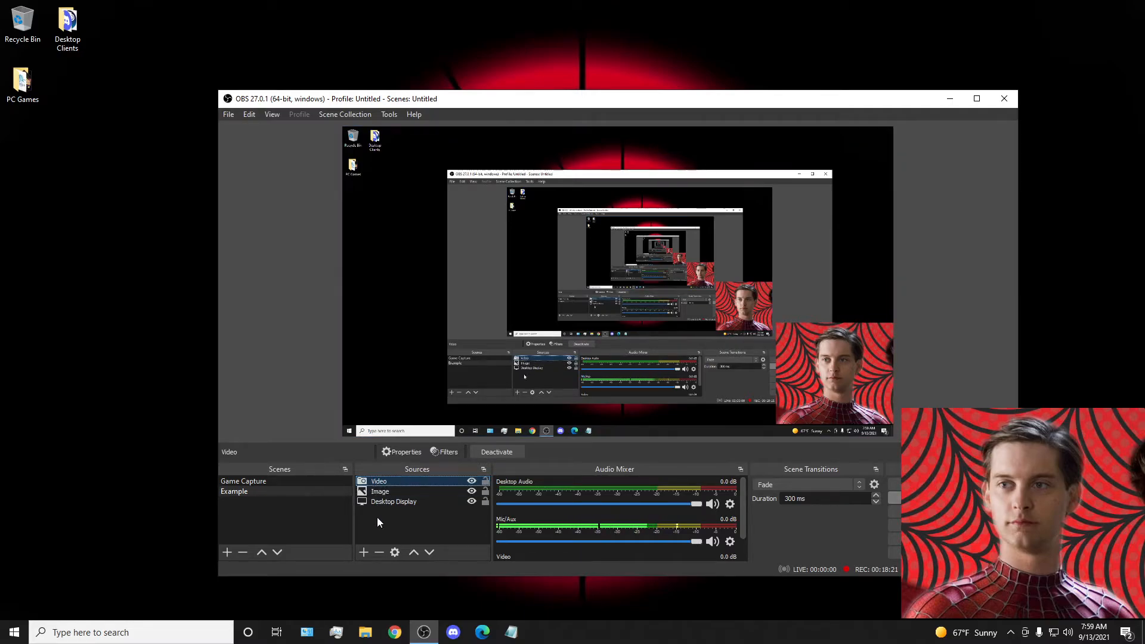
Remove the Video source from the Example scene.
right_click(389, 482)
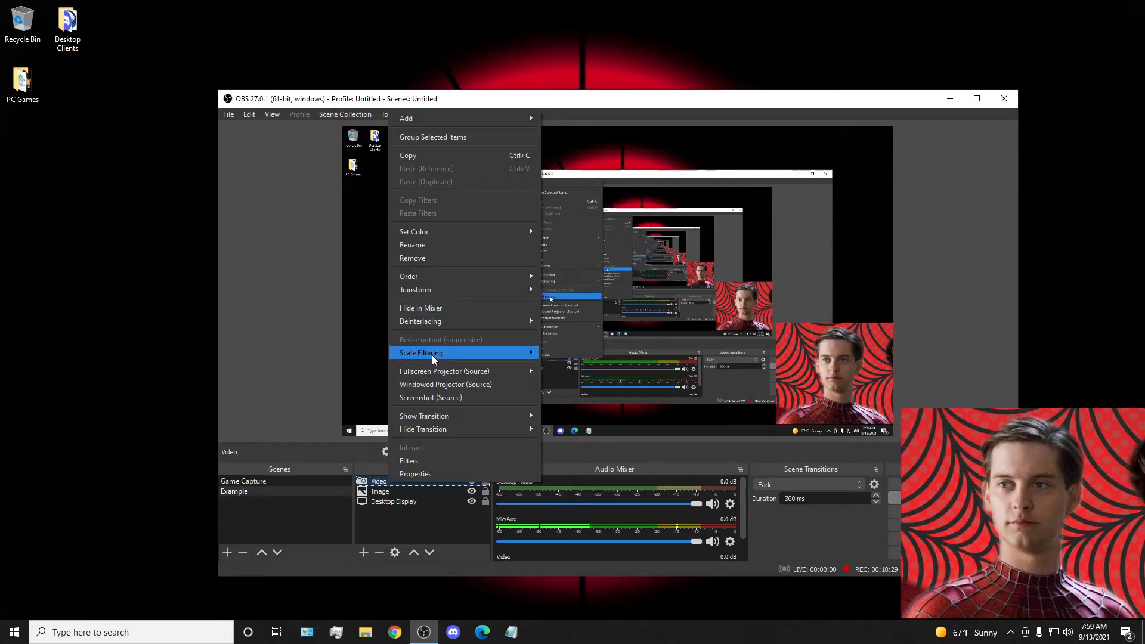
click(438, 255)
click(647, 356)
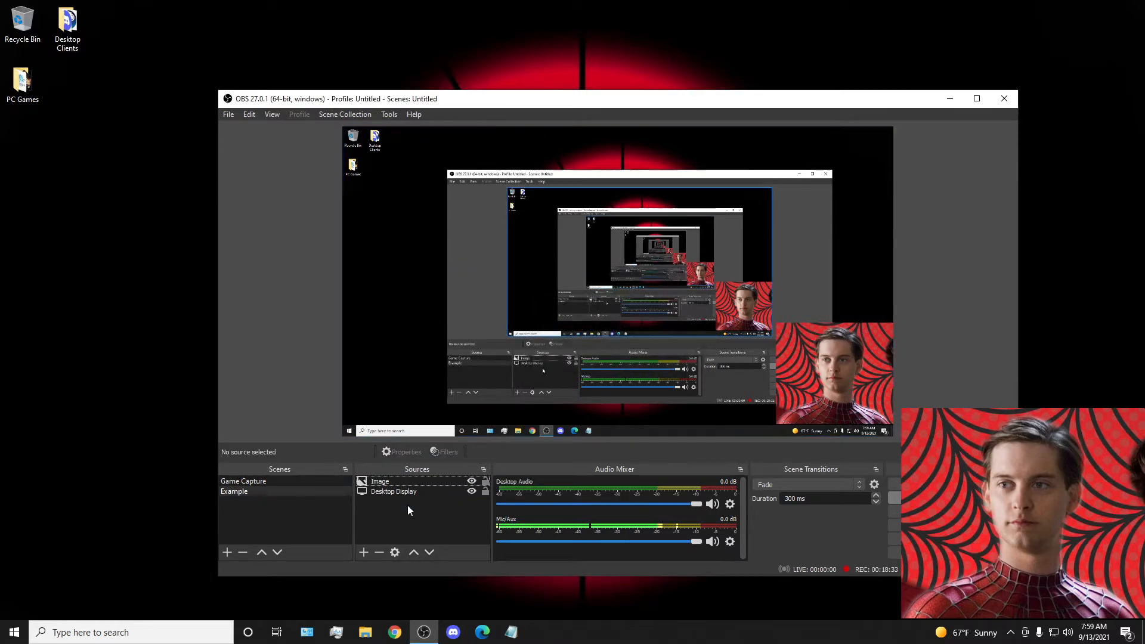
Examine the filters on the Game Capture scene's Webcam source and look through the audio mixer channels.
click(284, 481)
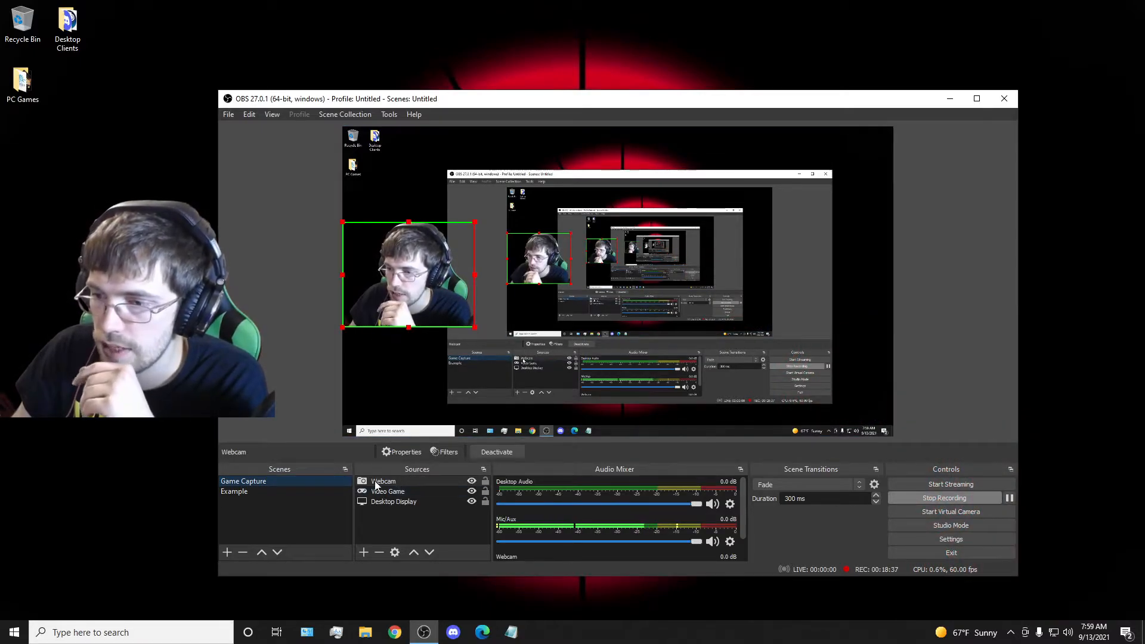
right_click(383, 484)
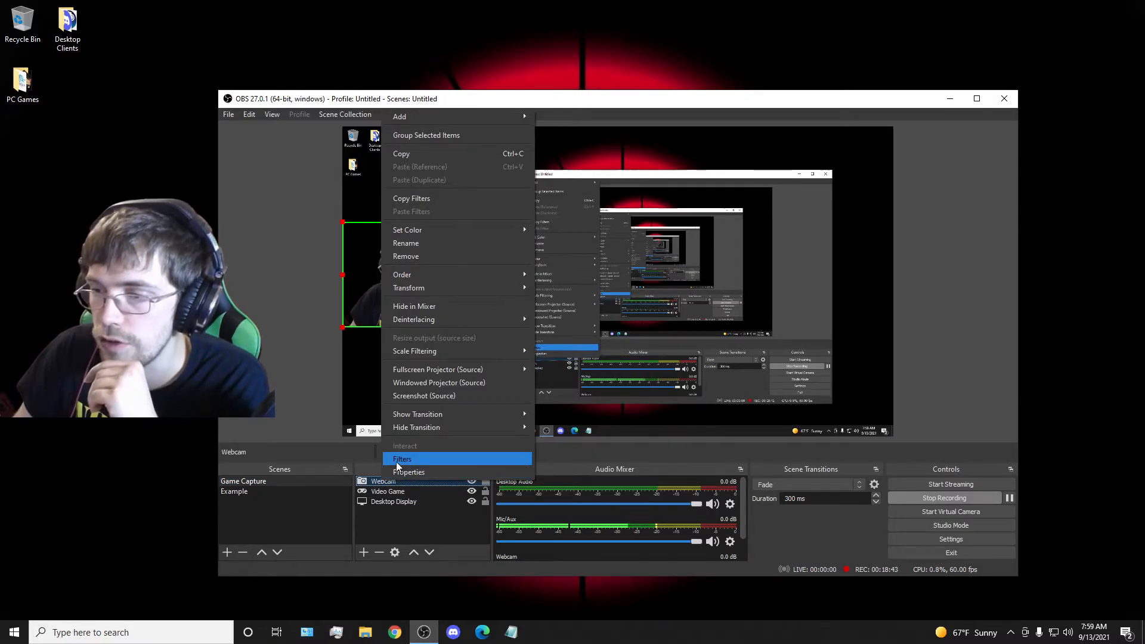
click(403, 459)
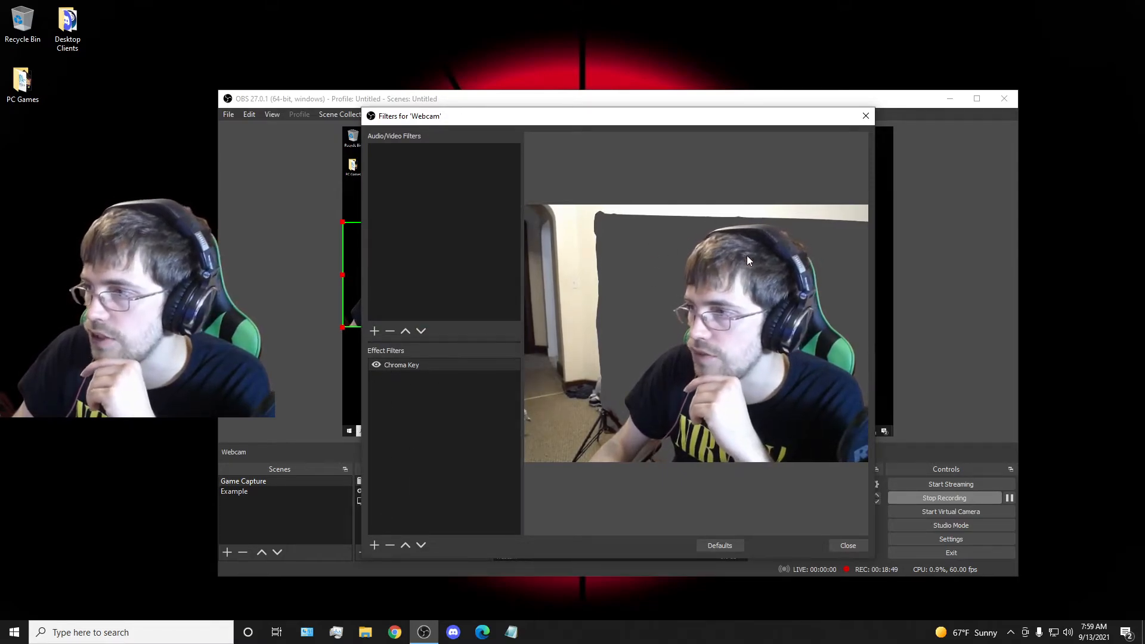
click(866, 116)
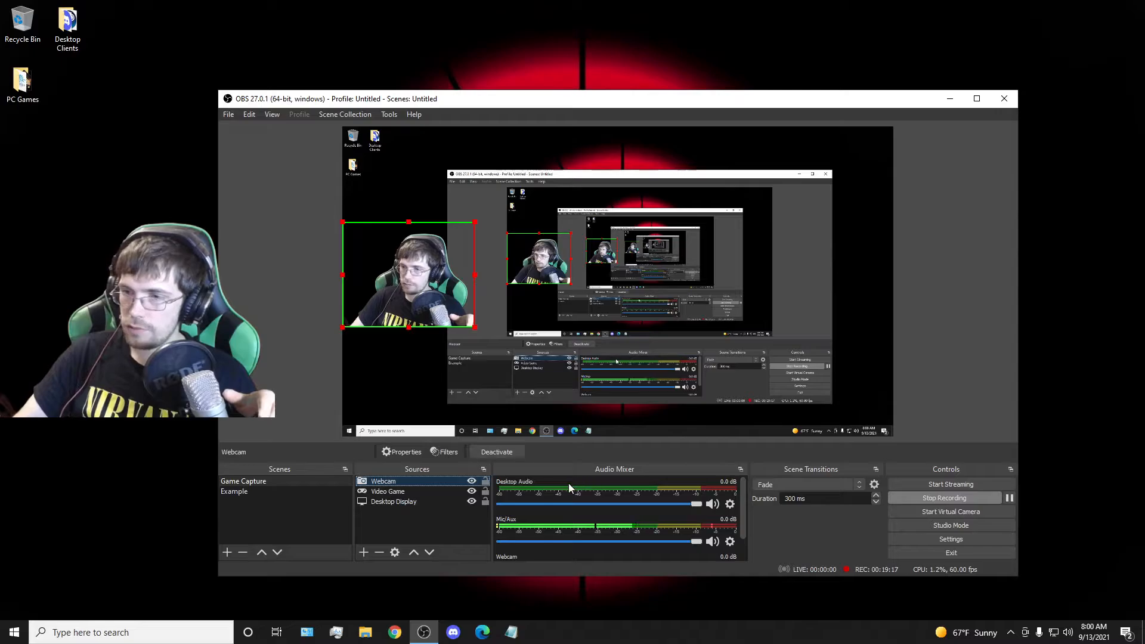
scroll(548, 507, down, 2)
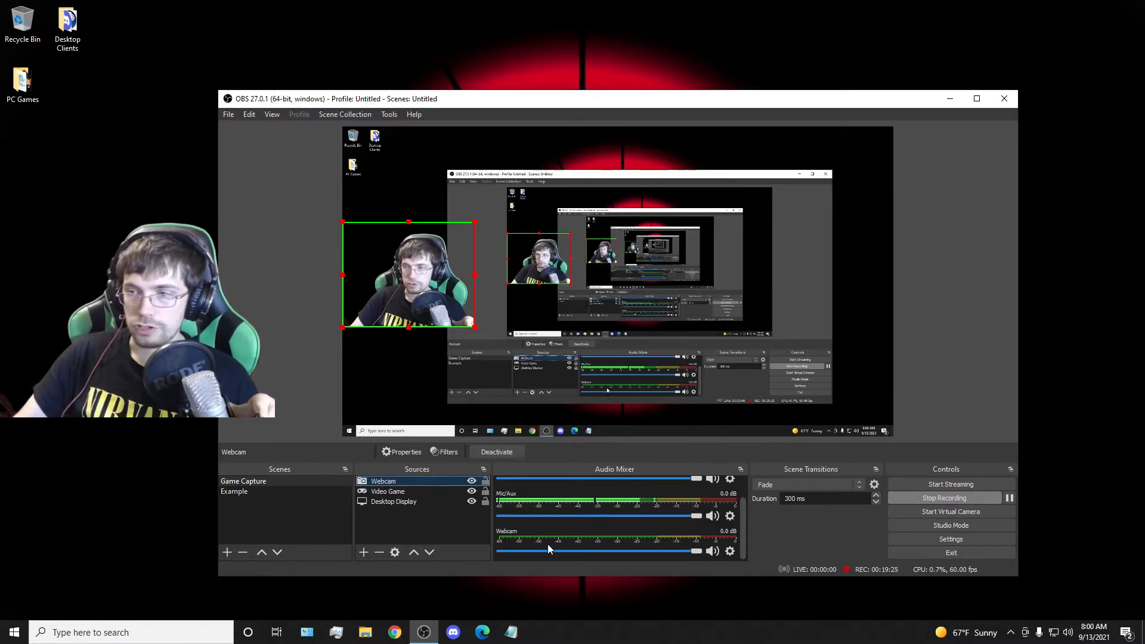
scroll(545, 512, up, 1)
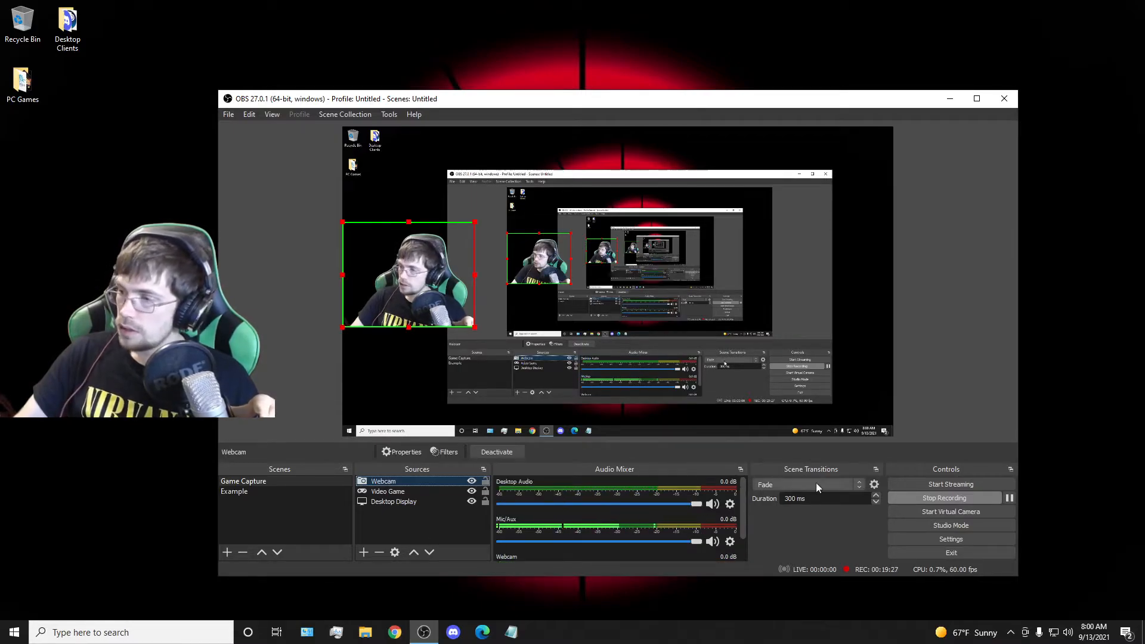
Examine the Output settings and the available streaming audio bitrates, leaving the audio bitrate at 320.
click(943, 540)
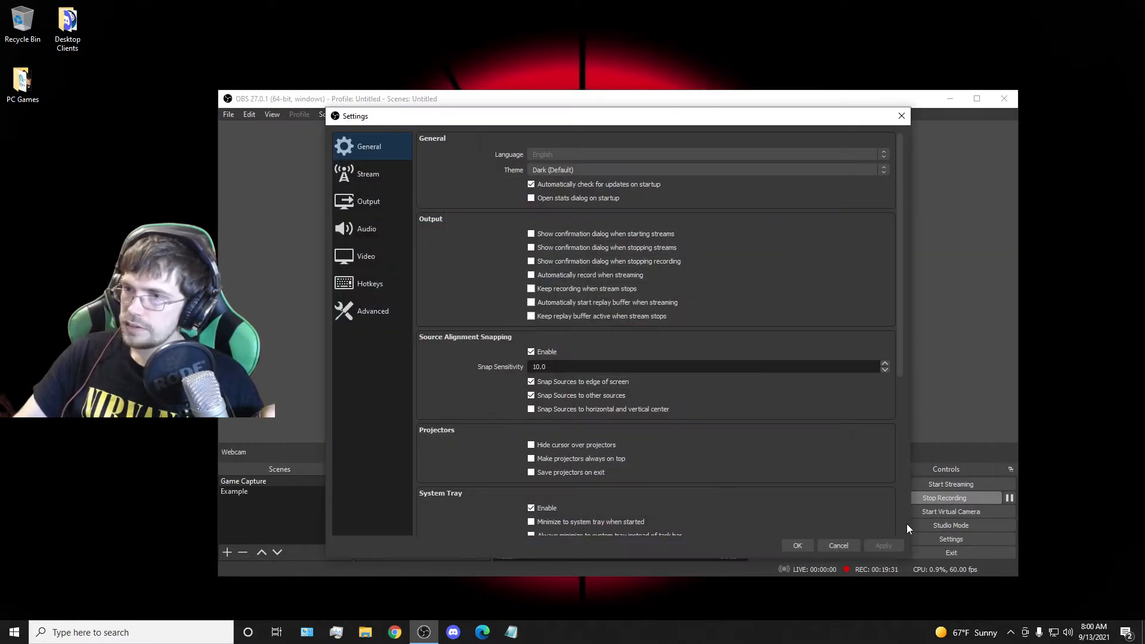
click(381, 205)
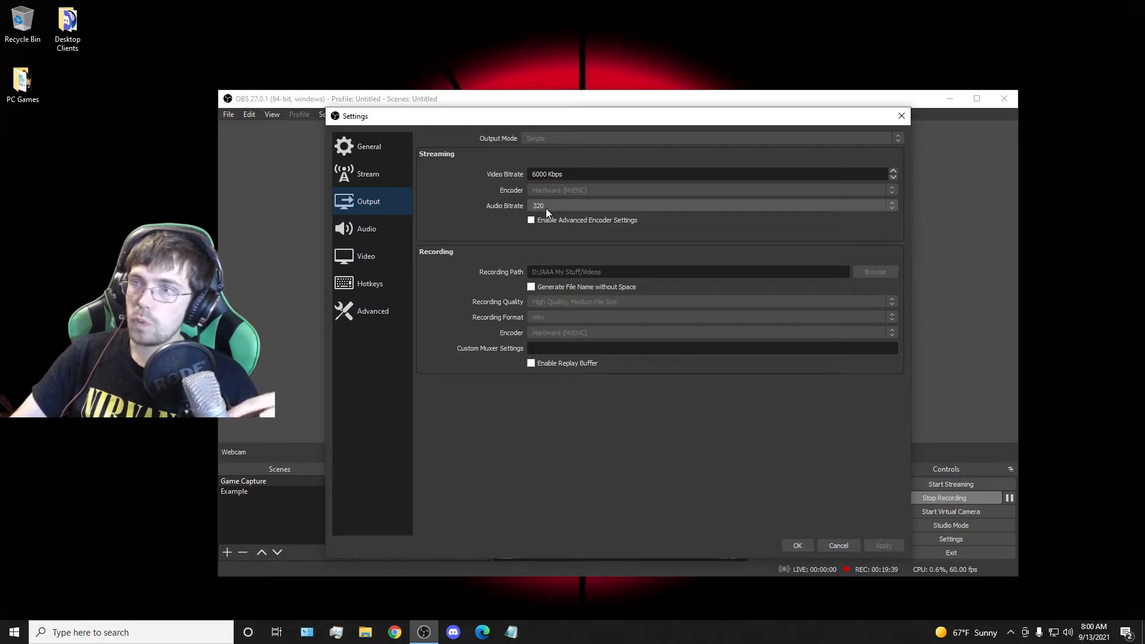
click(561, 206)
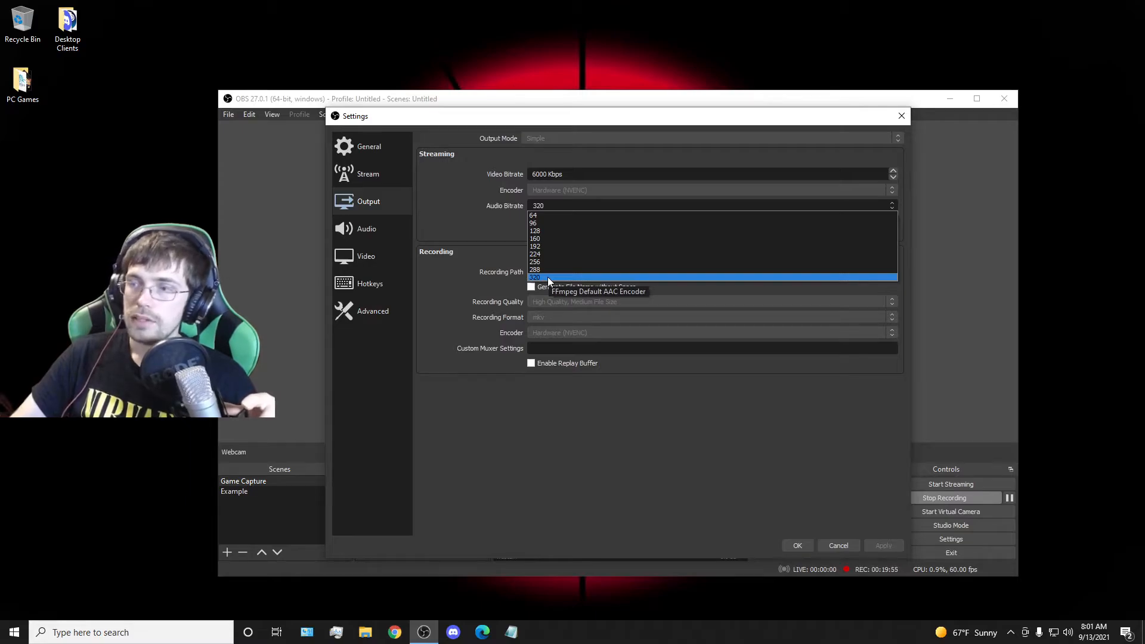
click(482, 227)
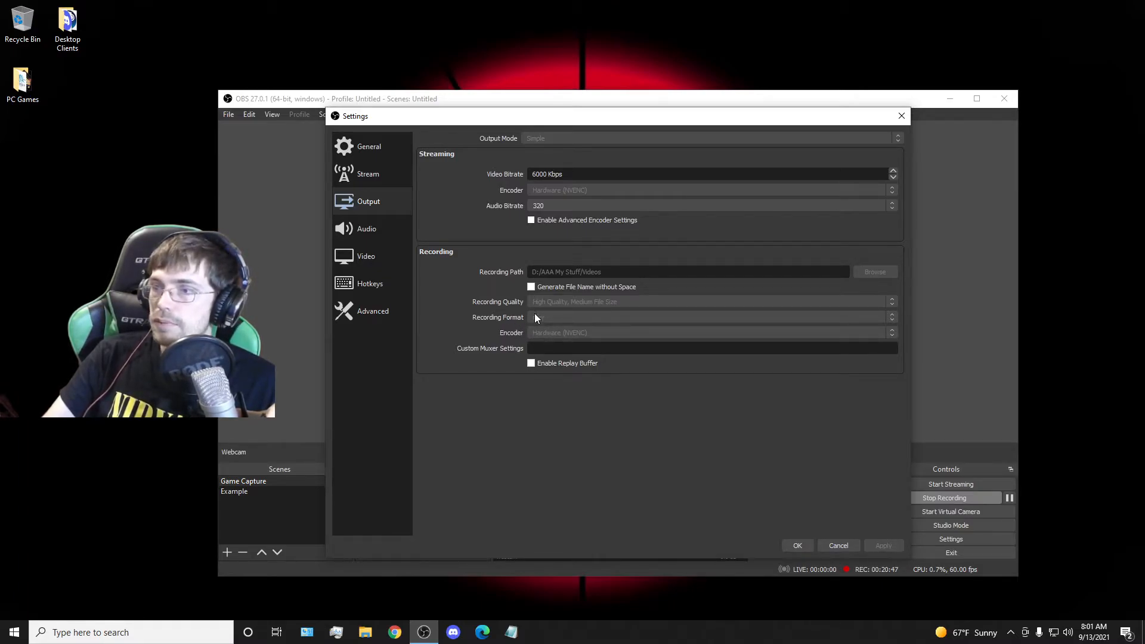
Review the Video, Stream and Output settings for resolution, streaming service and bitrates without changing them.
click(373, 259)
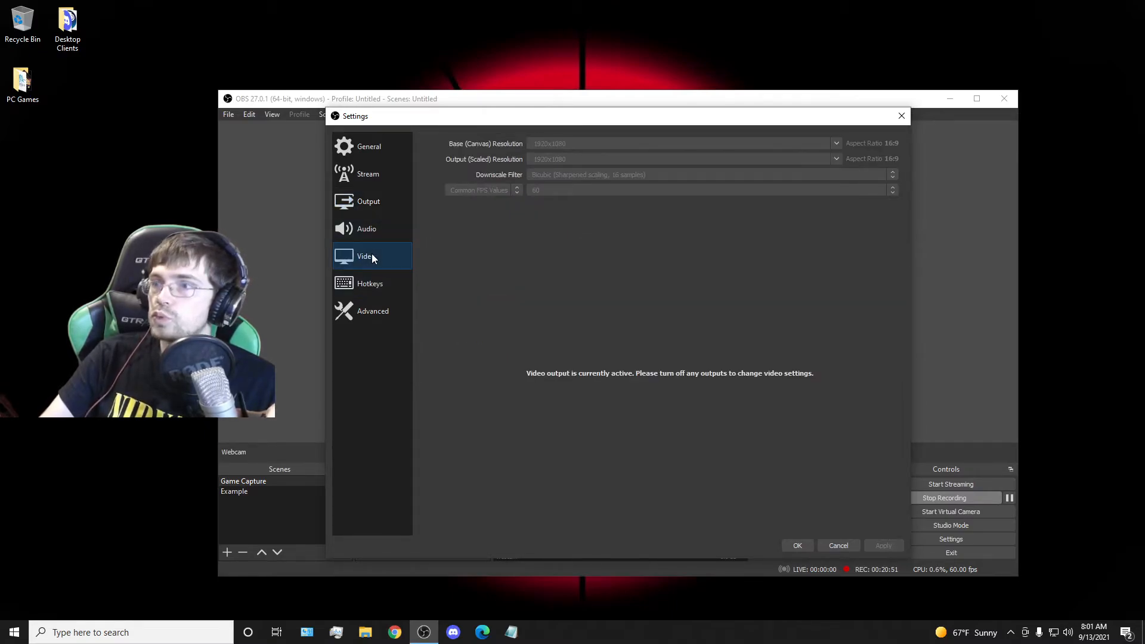
click(369, 207)
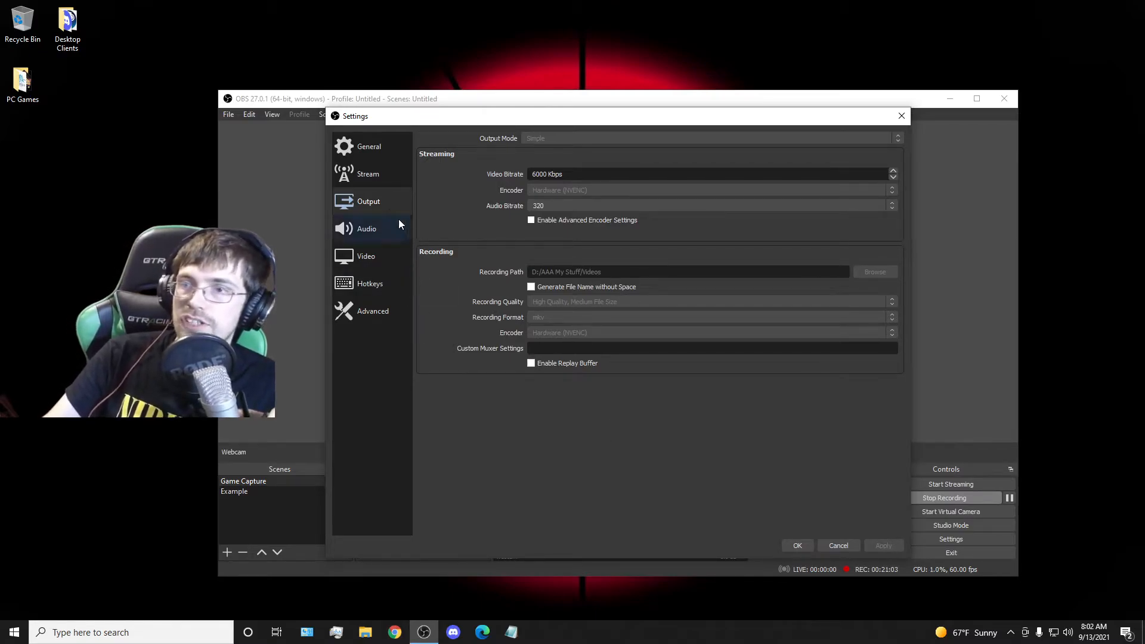
click(383, 176)
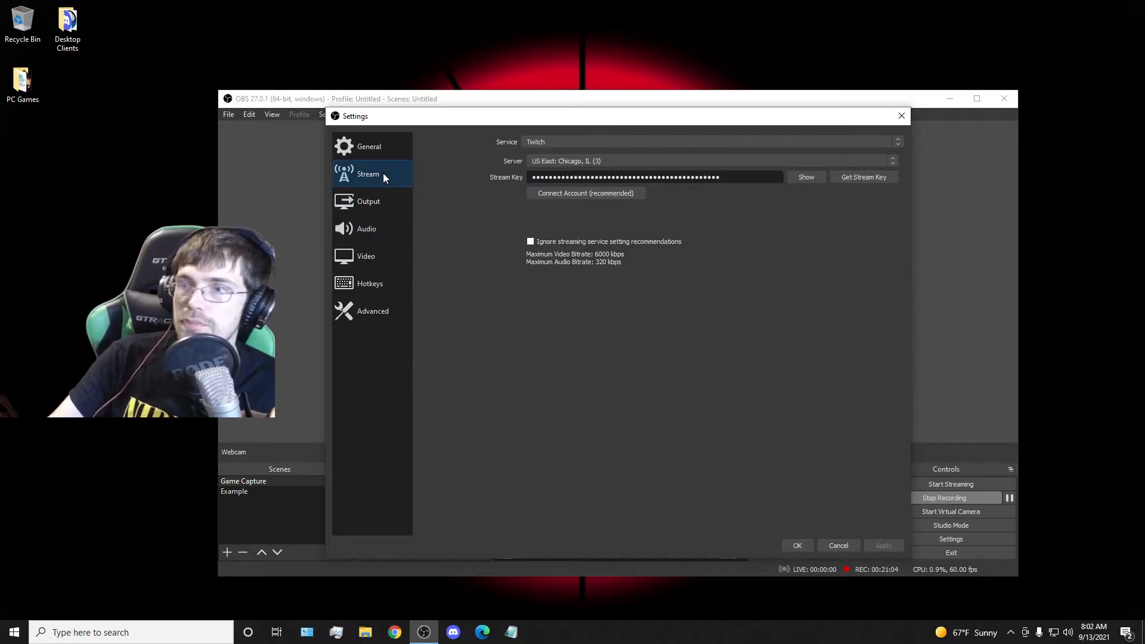
click(356, 207)
click(362, 220)
click(363, 264)
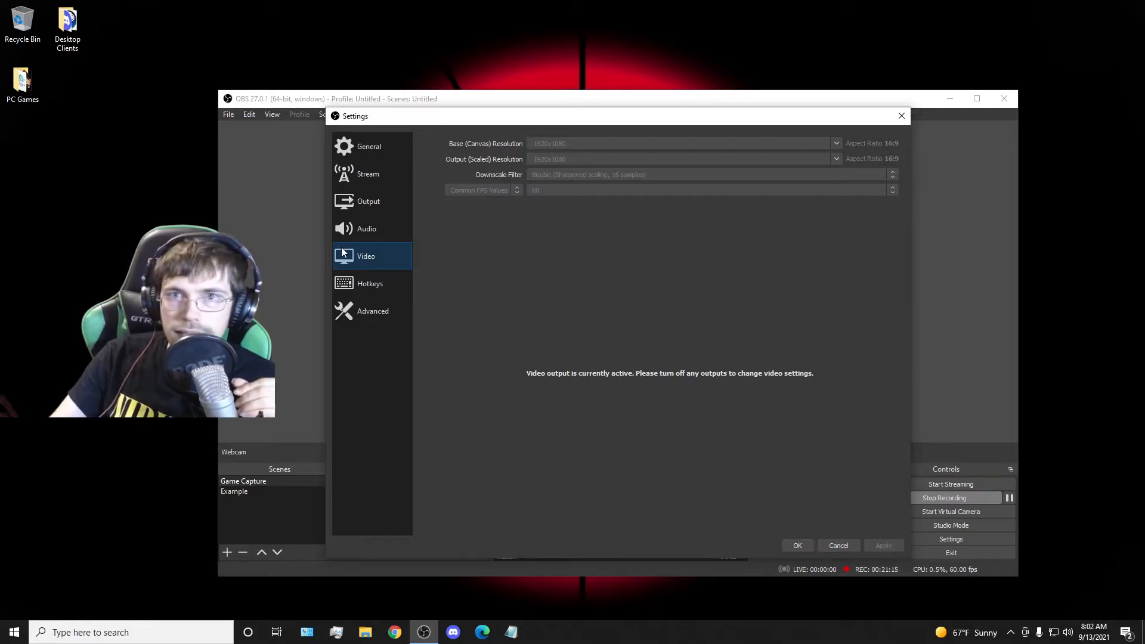
Examine the Audio settings, including the global audio devices, meters, monitoring device and push-to-talk hotkeys.
click(356, 238)
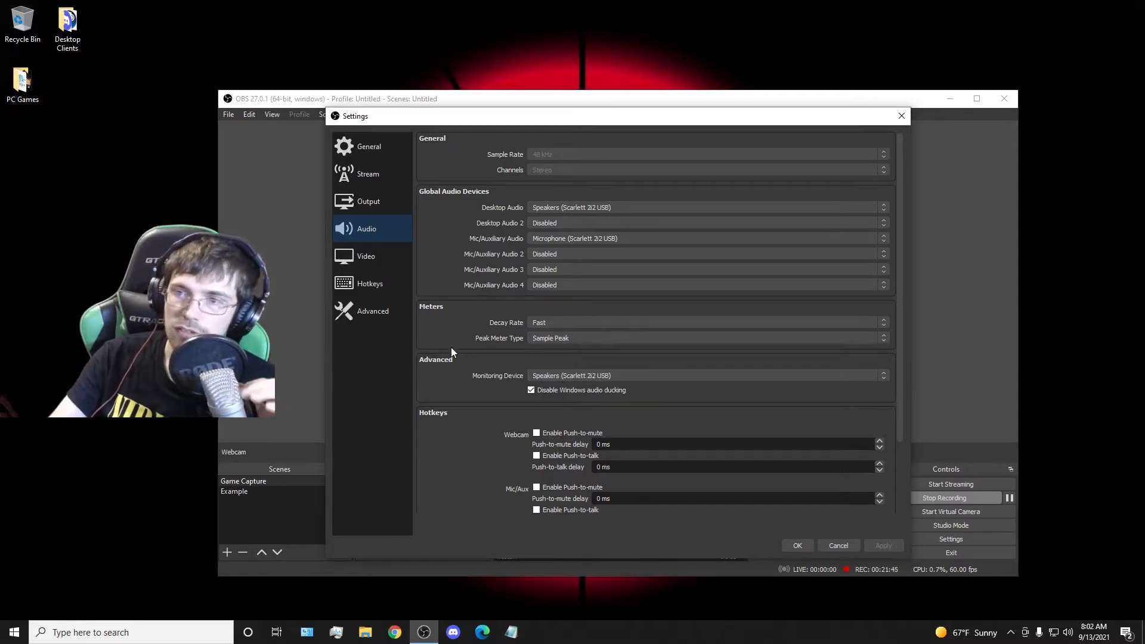
click(383, 267)
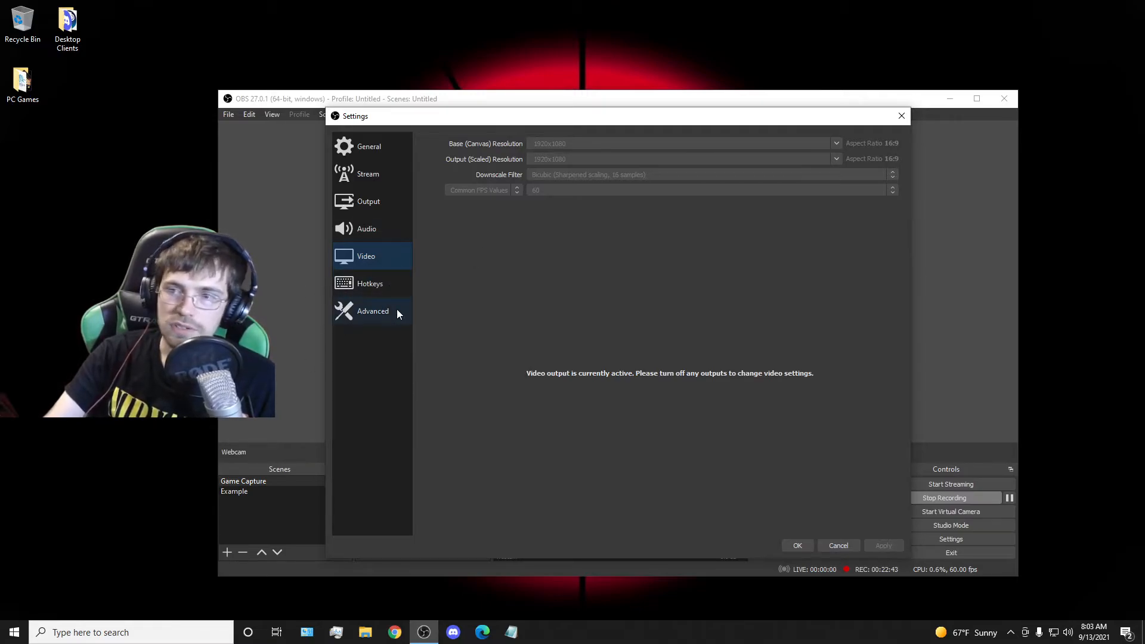
click(372, 223)
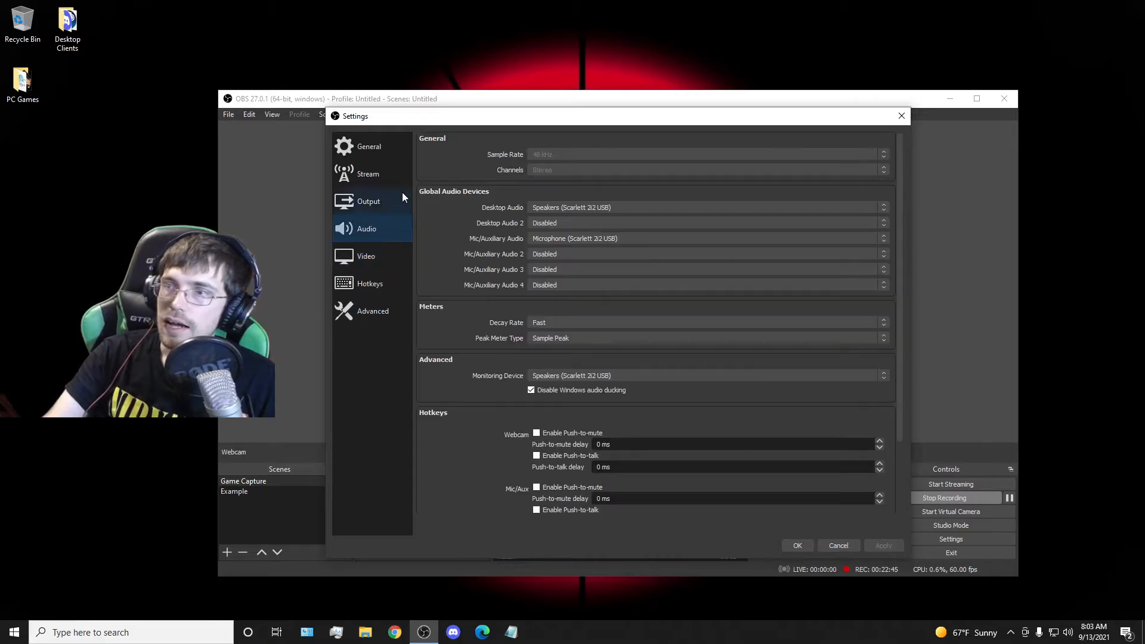
scroll(531, 298, down, 2)
scroll(507, 299, up, 2)
Try a streaming video bitrate above 6000 Kbps in the Output settings and set it back to 6000 Kbps.
click(379, 204)
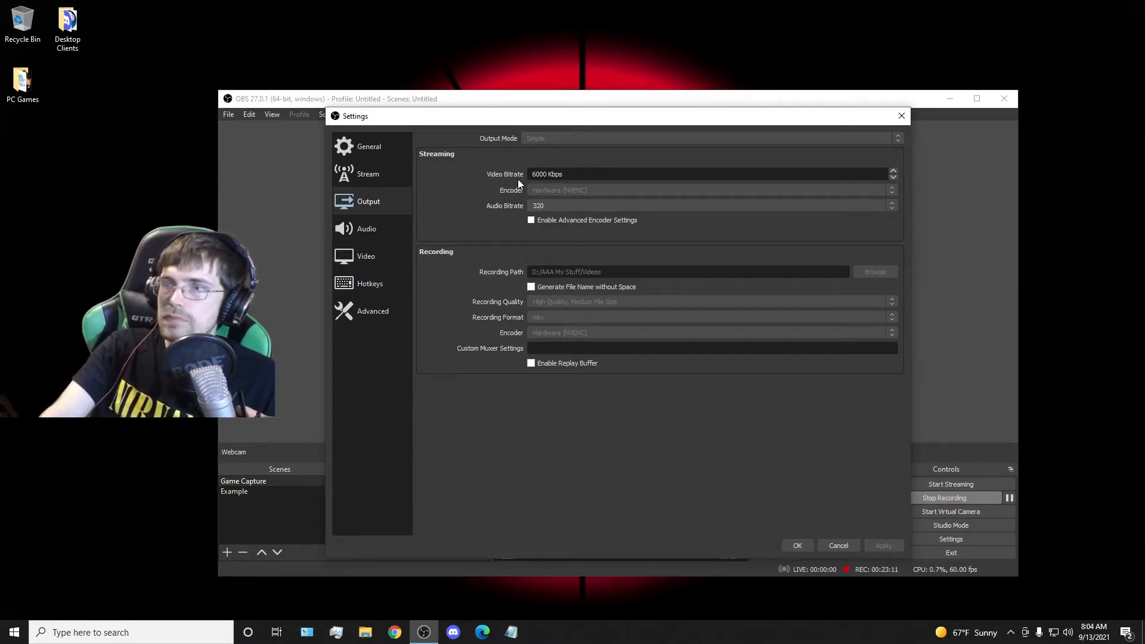
click(893, 171)
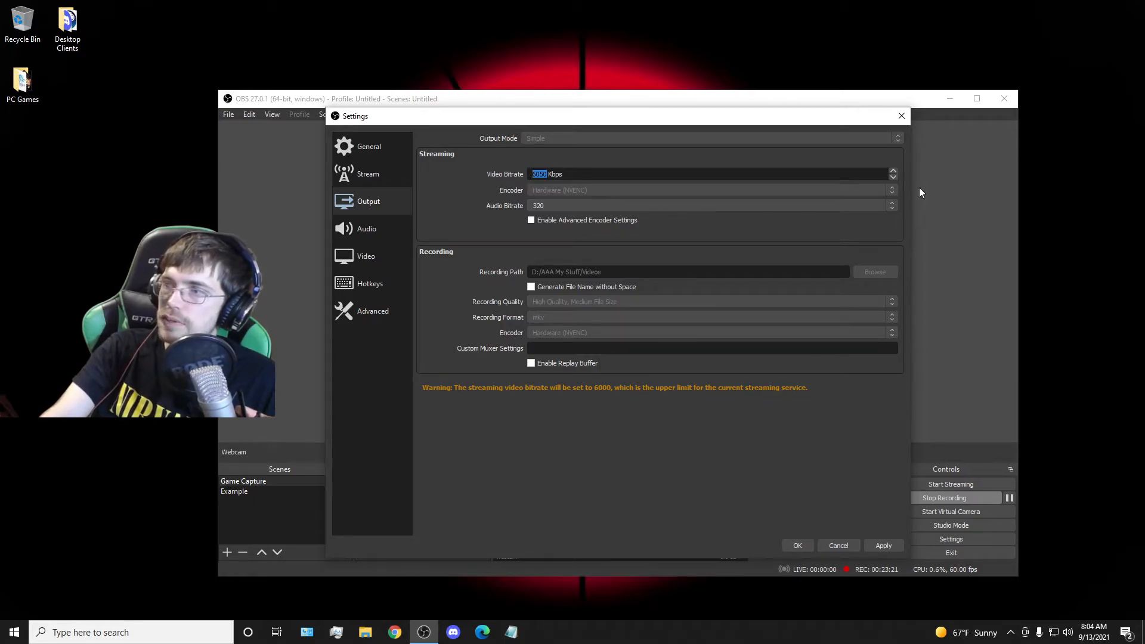
click(893, 179)
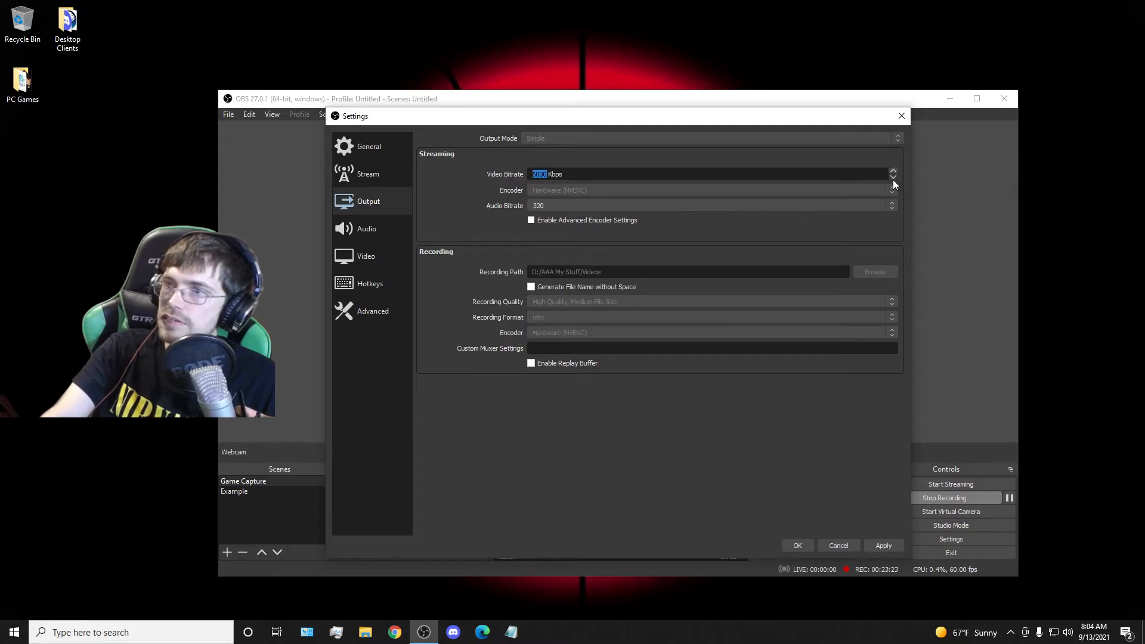
click(431, 415)
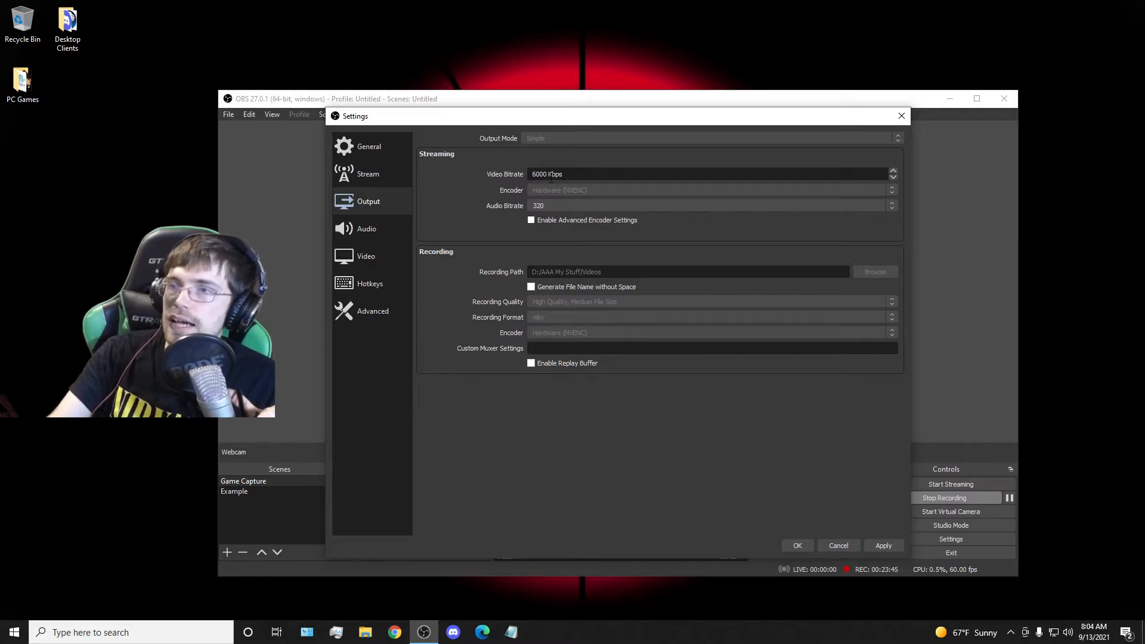
drag(561, 173, 528, 176)
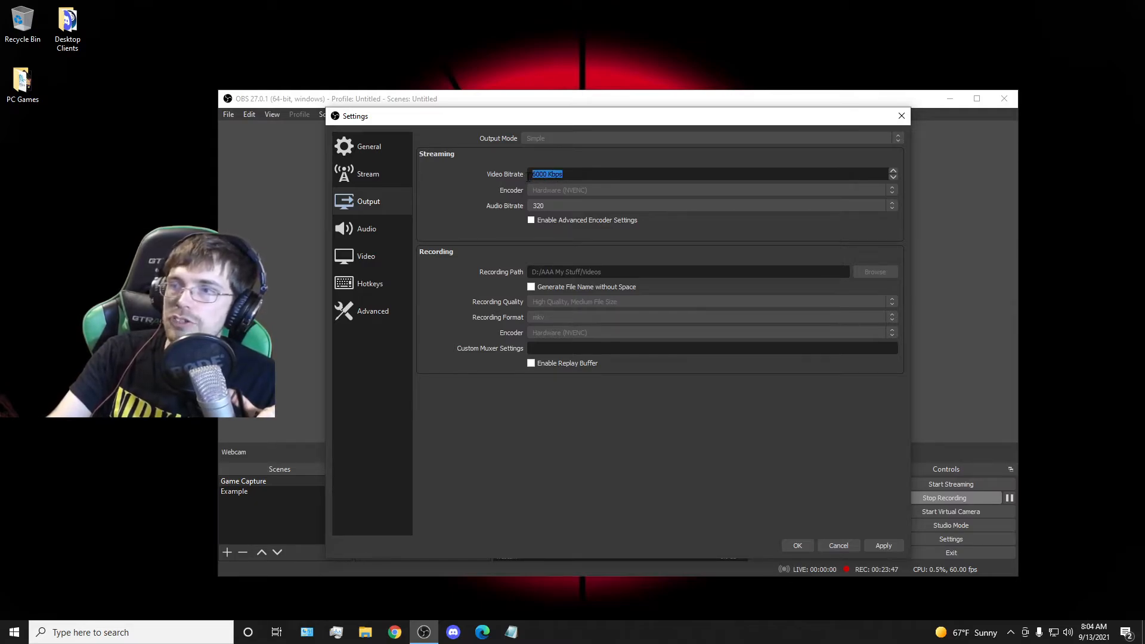
click(481, 198)
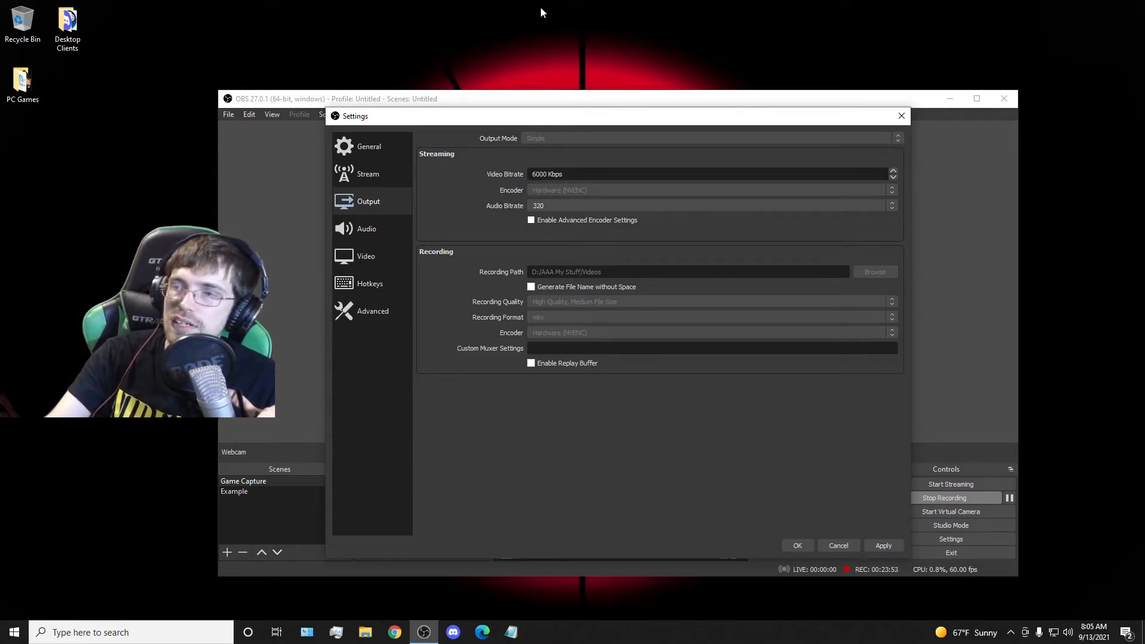
drag(533, 173, 563, 174)
click(547, 174)
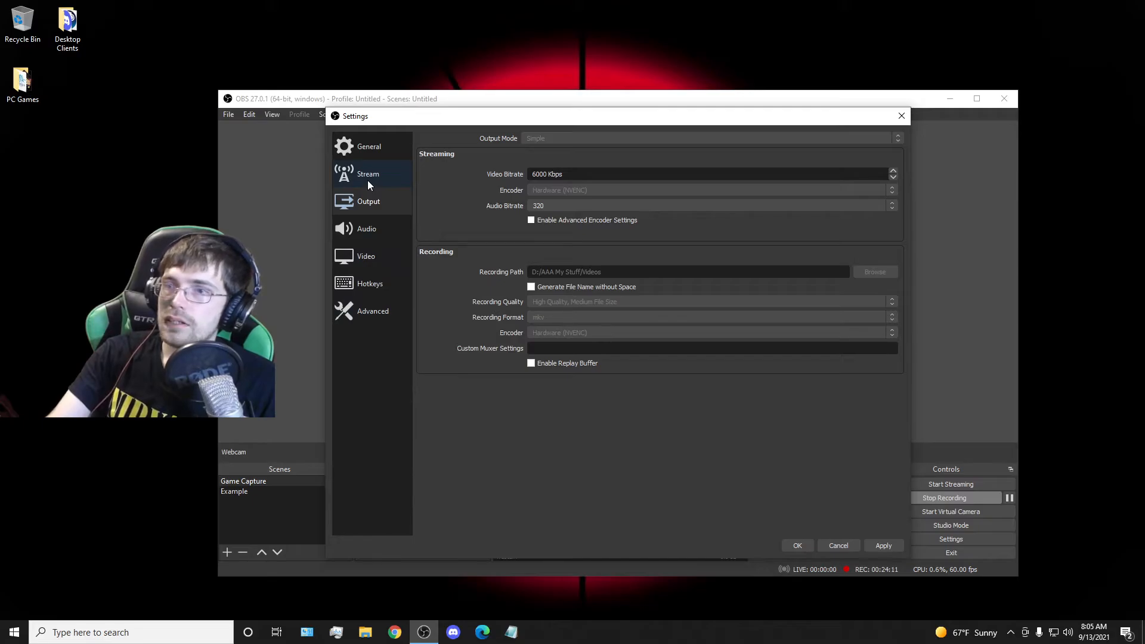
Check the General and Audio settings and close the settings, accepting them.
click(368, 152)
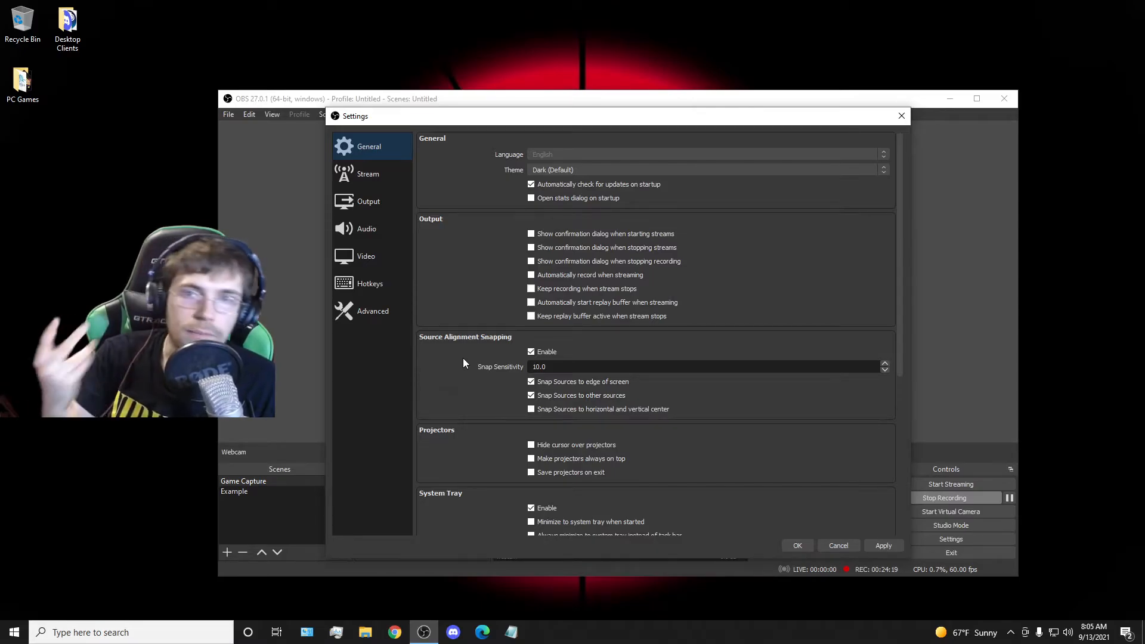
click(370, 238)
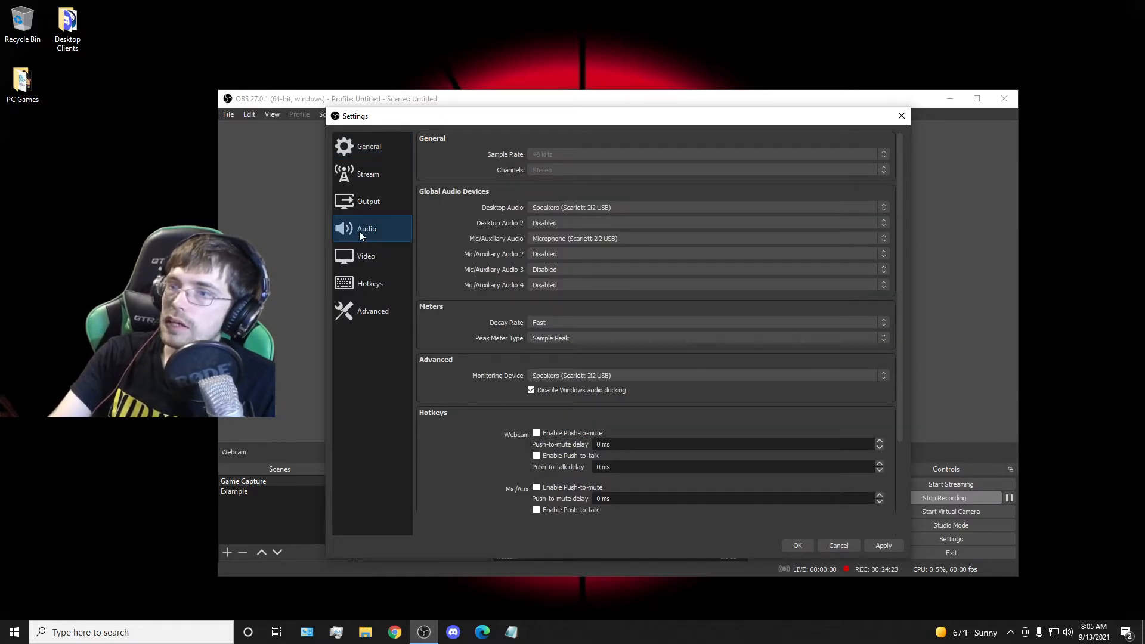
click(798, 544)
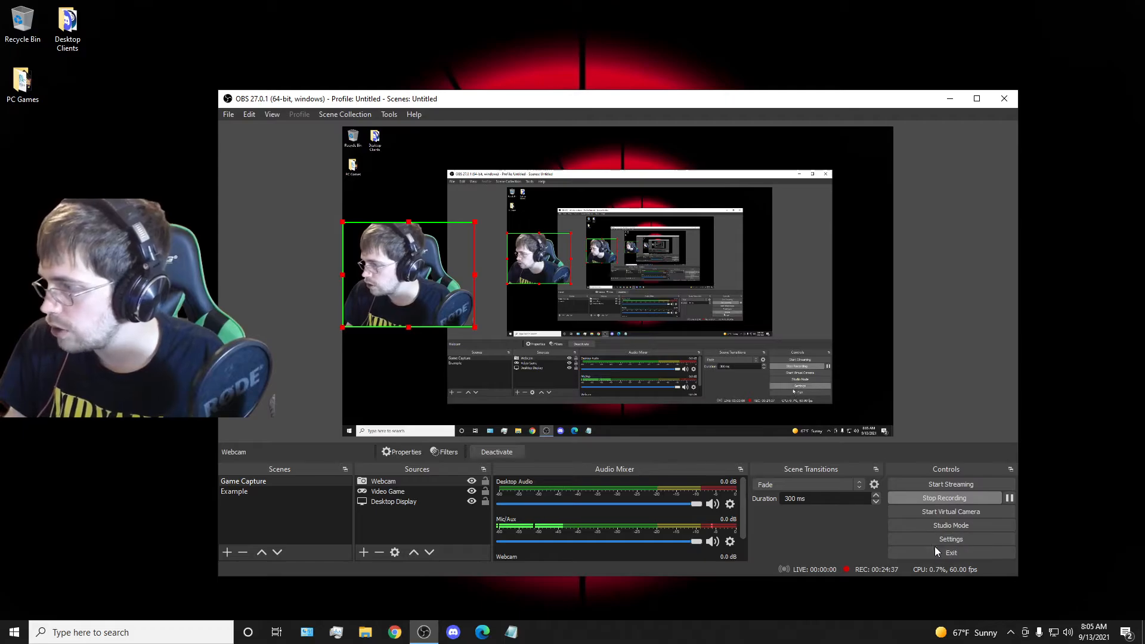
Compare the Desktop Audio, Mic/Aux and Webcam channels in the audio mixer.
scroll(537, 525, down, 1)
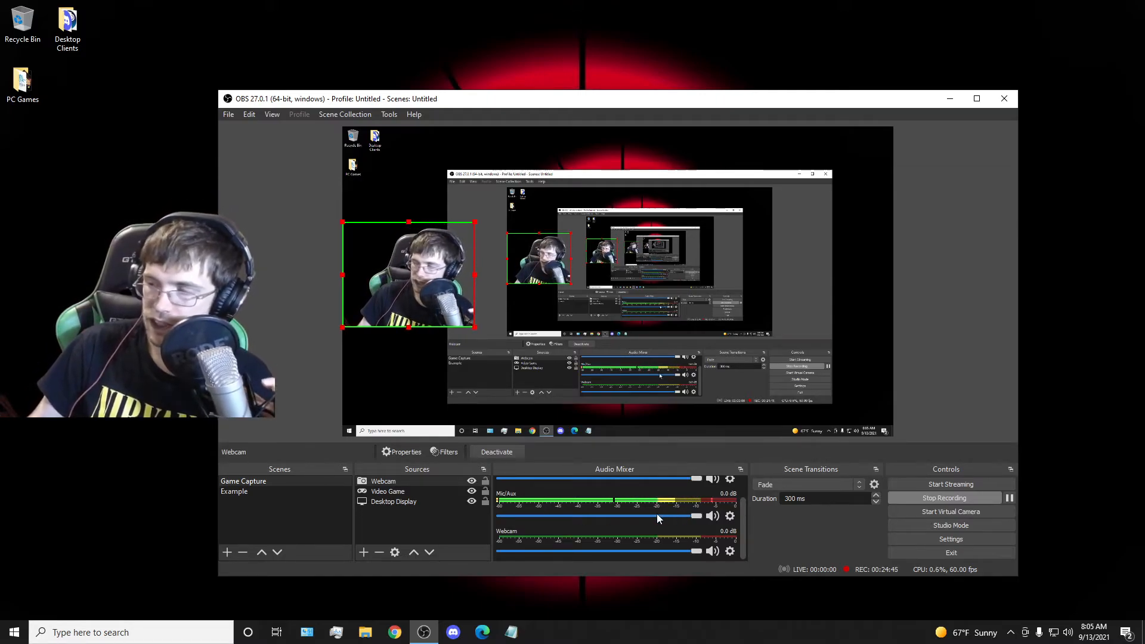
scroll(626, 506, up, 1)
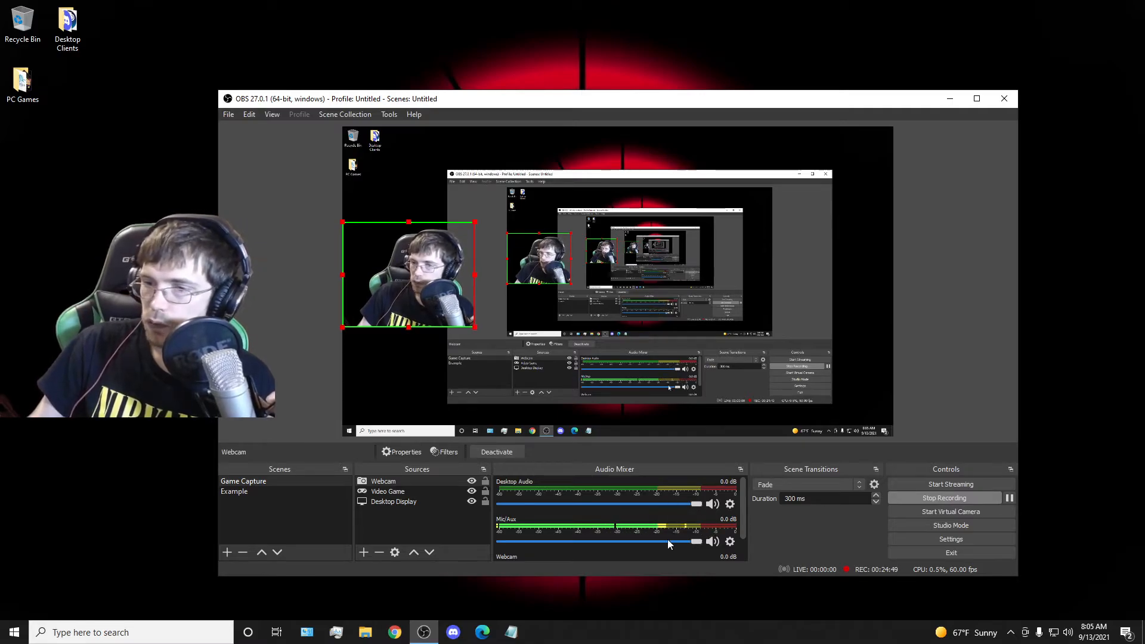
scroll(719, 523, down, 1)
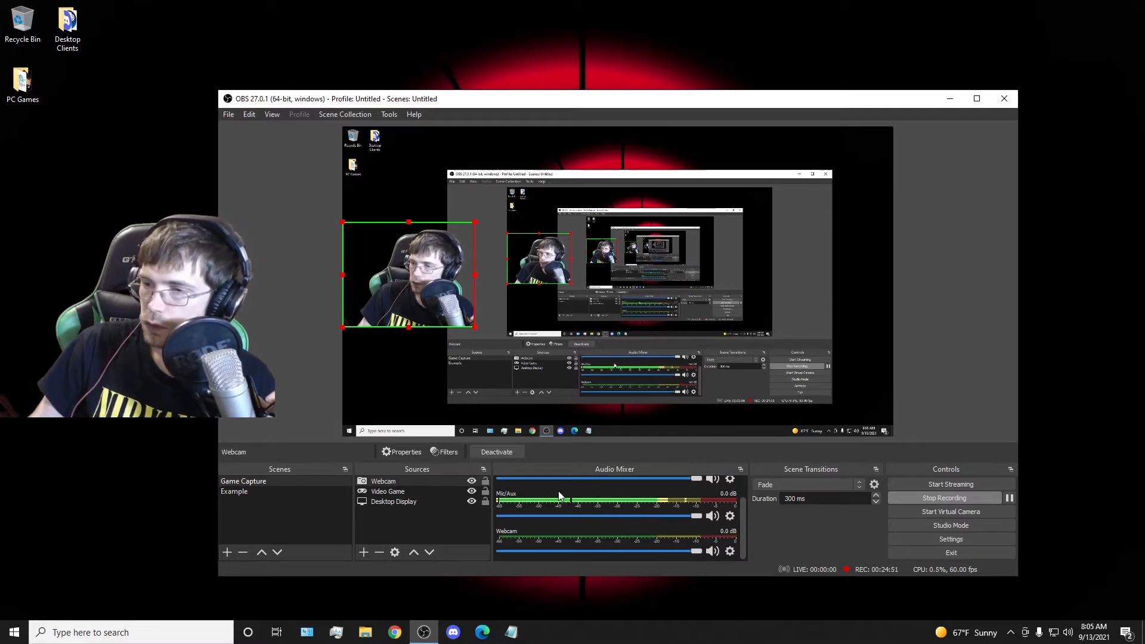
scroll(644, 500, up, 1)
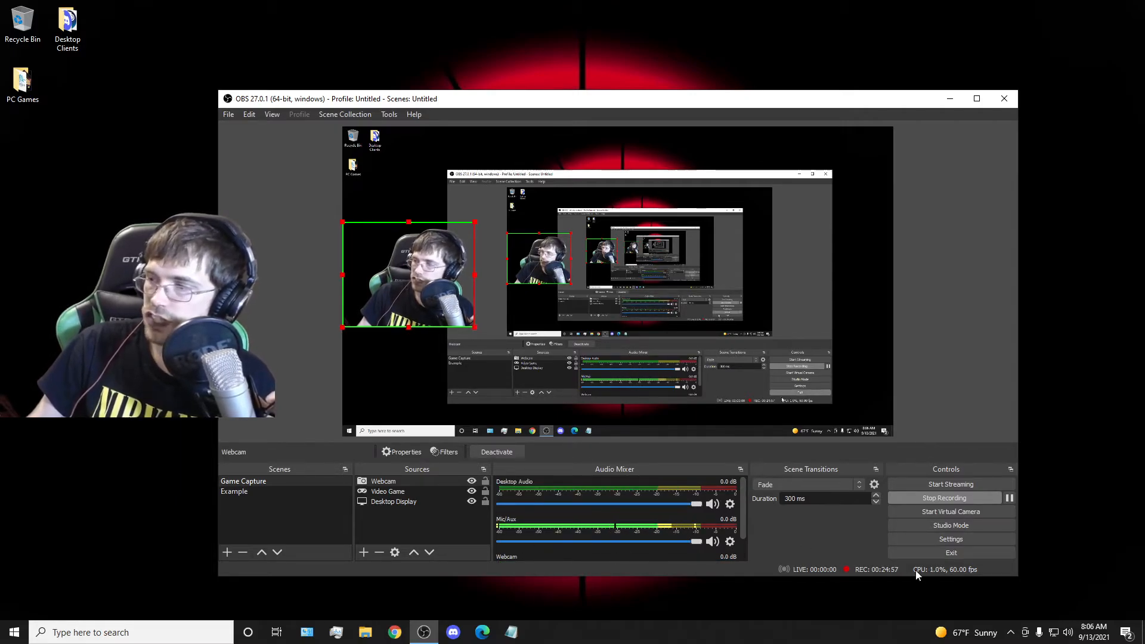
Switch to the Example scene and move its image to the canvas's left edge, where the webcam sits in the Game Capture scene.
click(245, 492)
click(253, 483)
click(253, 492)
click(253, 482)
click(255, 493)
drag(832, 384, 386, 277)
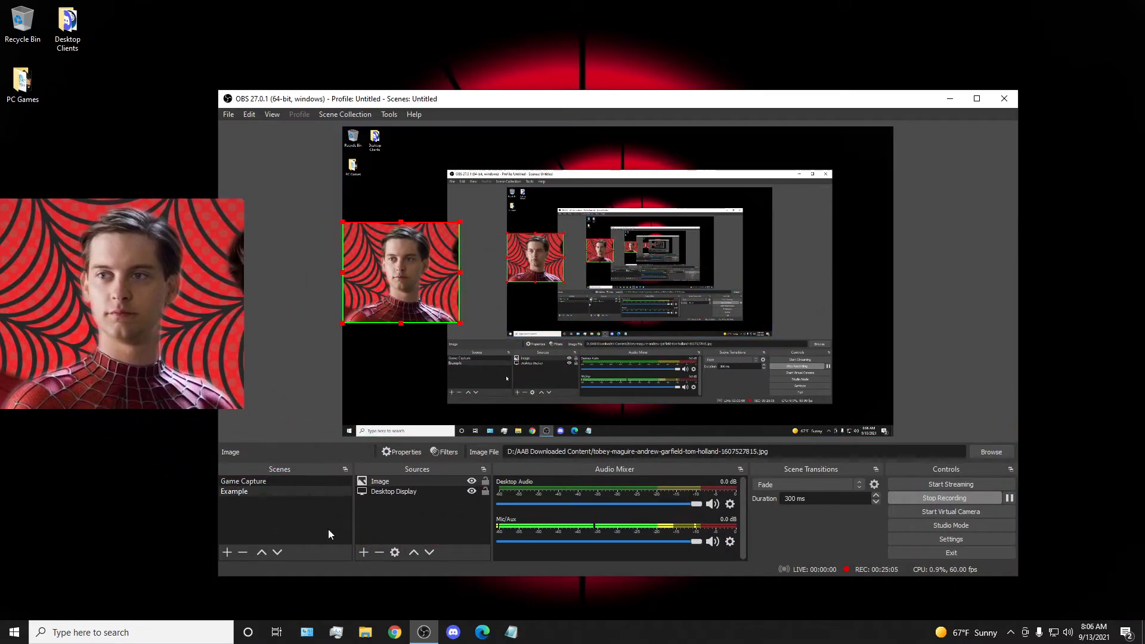
Compare the image with the webcam in Game Capture and enlarge it slightly in the Example scene to match the webcam's height.
click(263, 482)
click(264, 490)
click(264, 483)
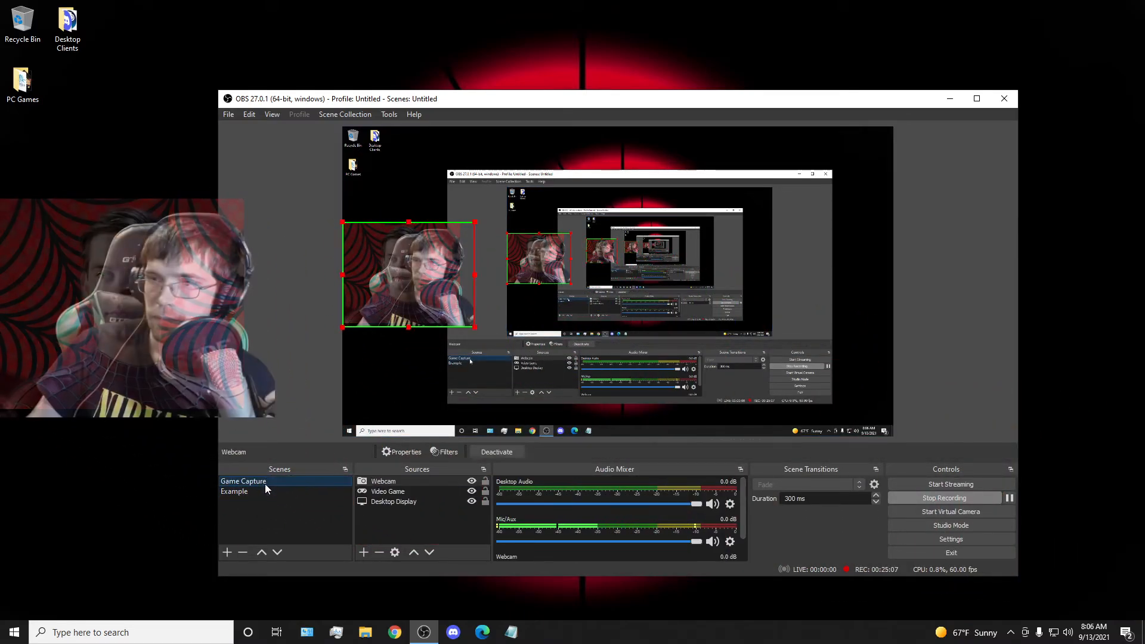
click(266, 491)
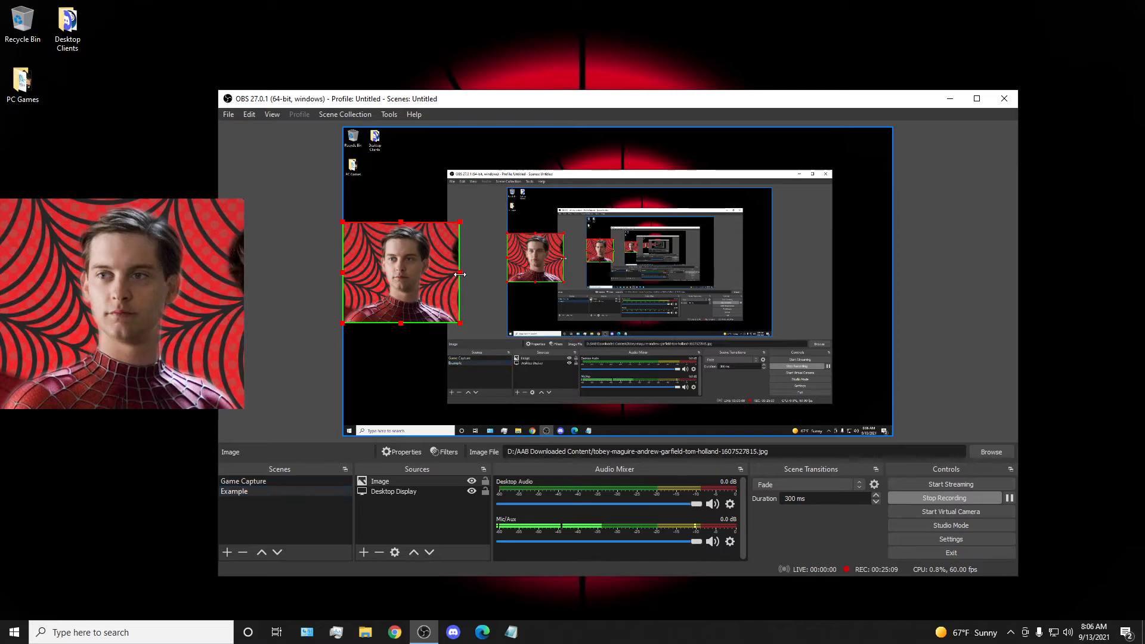
drag(462, 274, 464, 275)
click(280, 480)
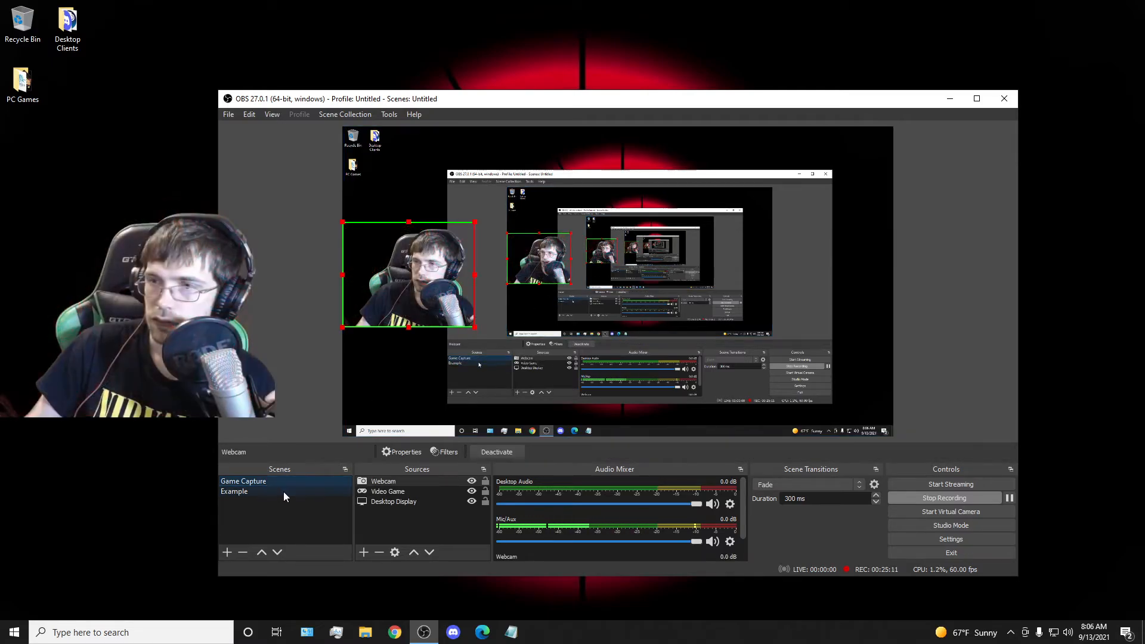
click(280, 492)
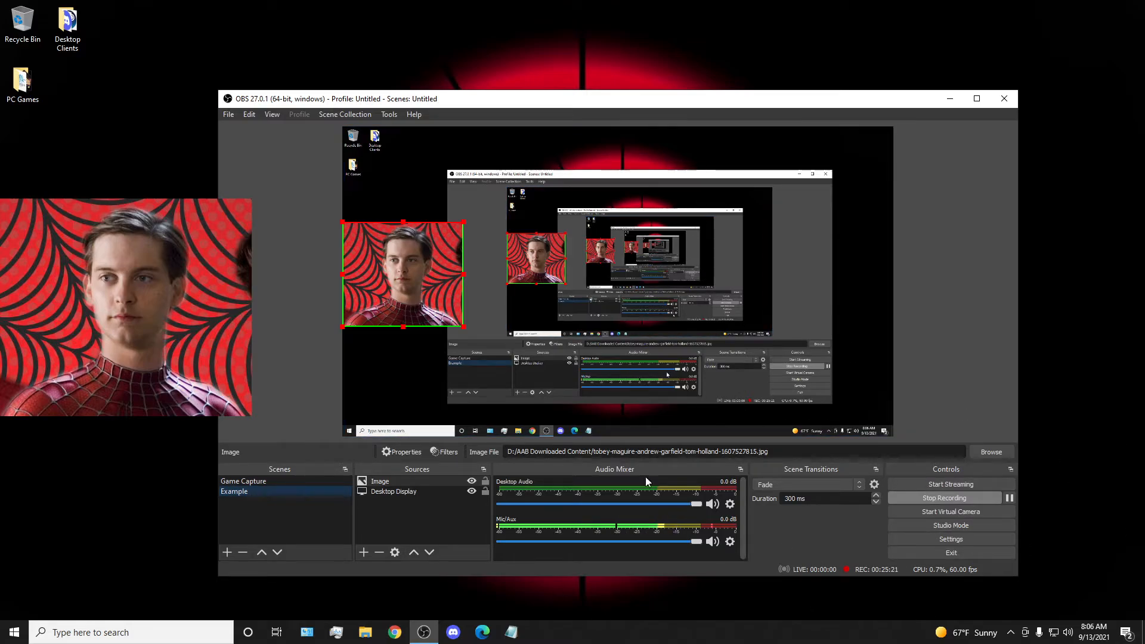
Alternate between the Game Capture and Example scenes to compare the webcam and image overlays.
click(268, 481)
click(264, 493)
click(269, 484)
click(270, 492)
click(274, 483)
click(275, 491)
click(275, 480)
click(277, 491)
Compare the audio mixer channels of the Game Capture and Example scenes, finishing on Game Capture.
click(305, 481)
scroll(584, 525, down, 1)
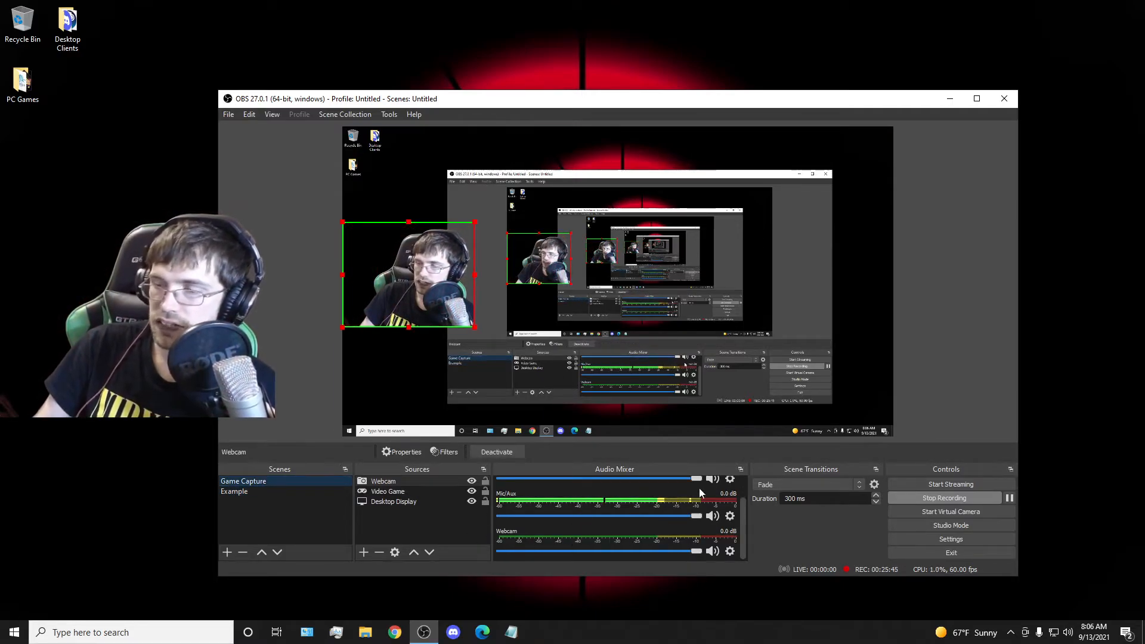
click(274, 490)
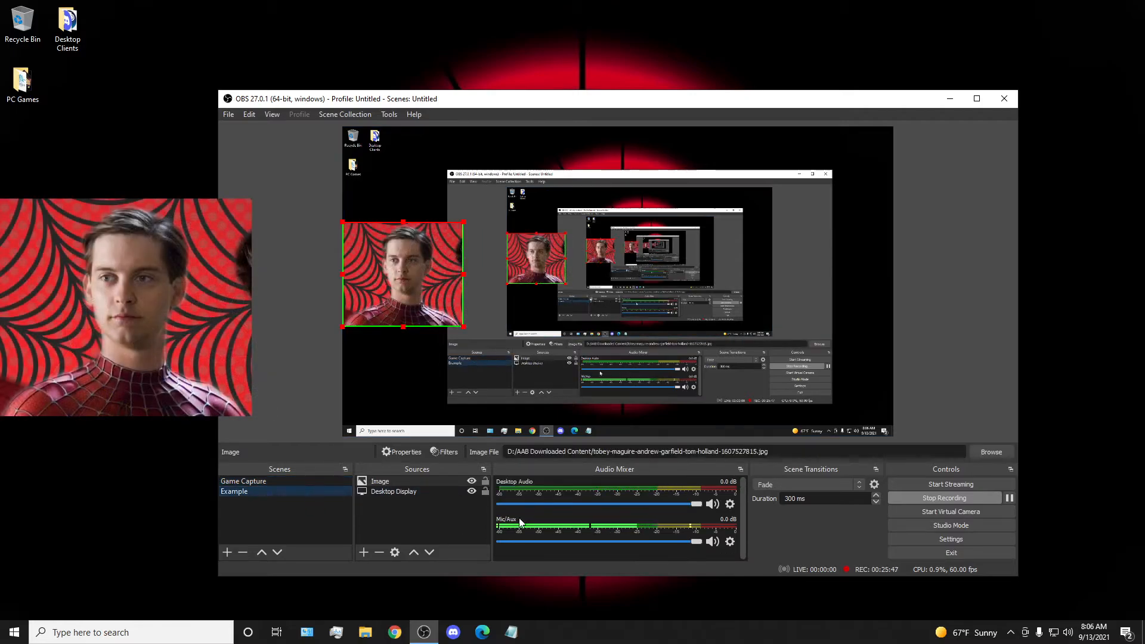
click(327, 482)
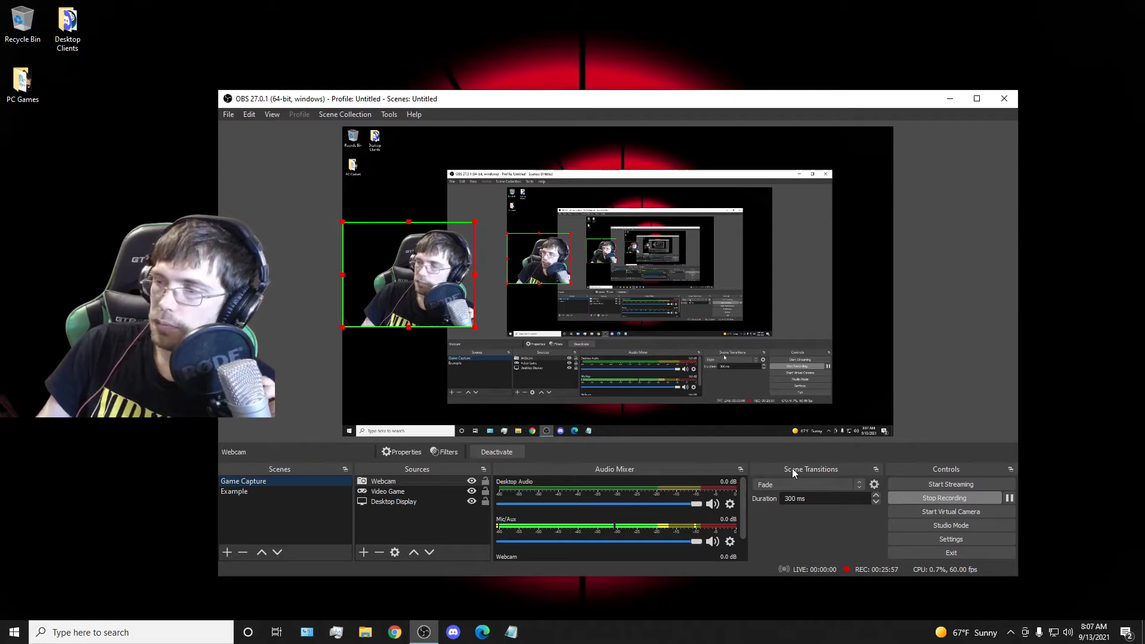
Preview the Fade transition by switching repeatedly between the Example and Game Capture scenes, ending on Game Capture.
click(247, 491)
click(248, 485)
click(251, 492)
click(249, 483)
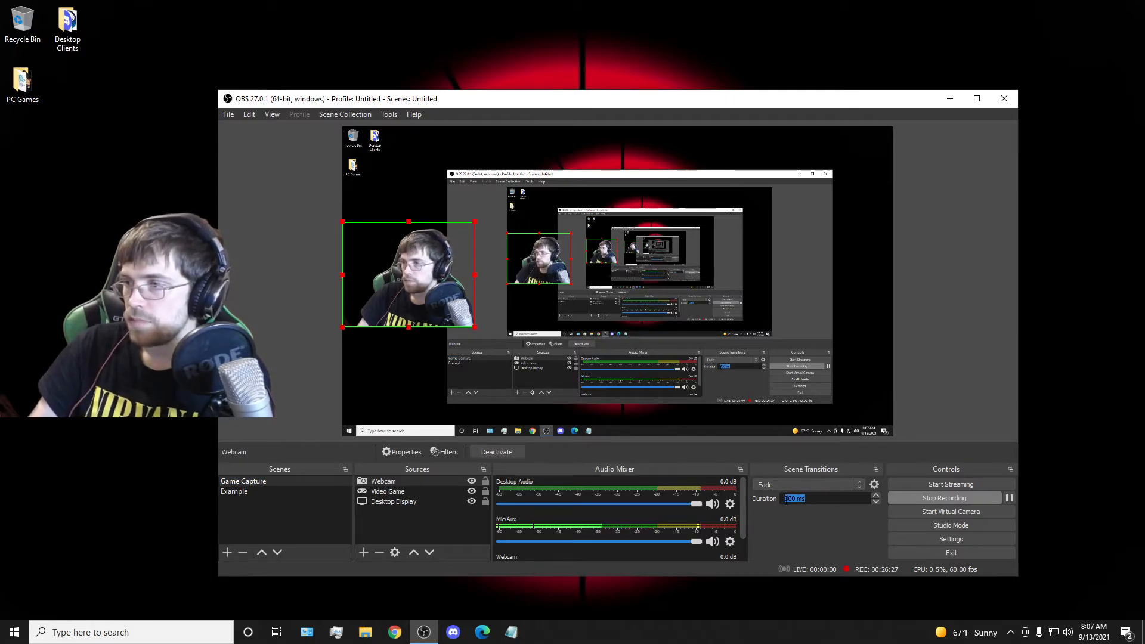
click(288, 492)
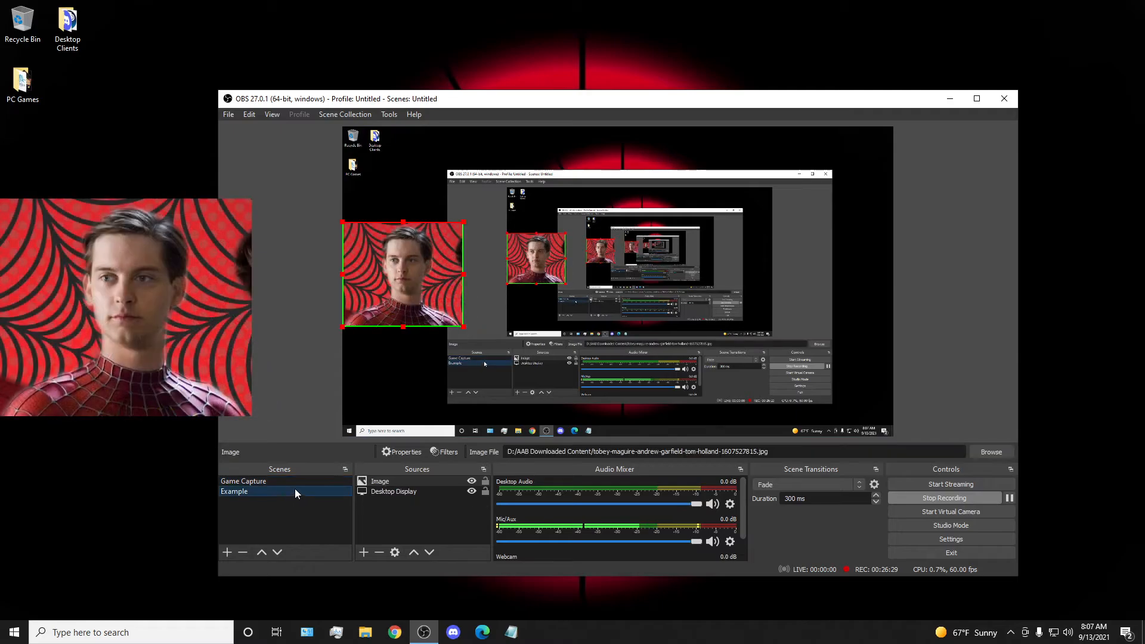
click(282, 484)
click(284, 492)
click(285, 484)
click(285, 491)
click(286, 483)
click(286, 490)
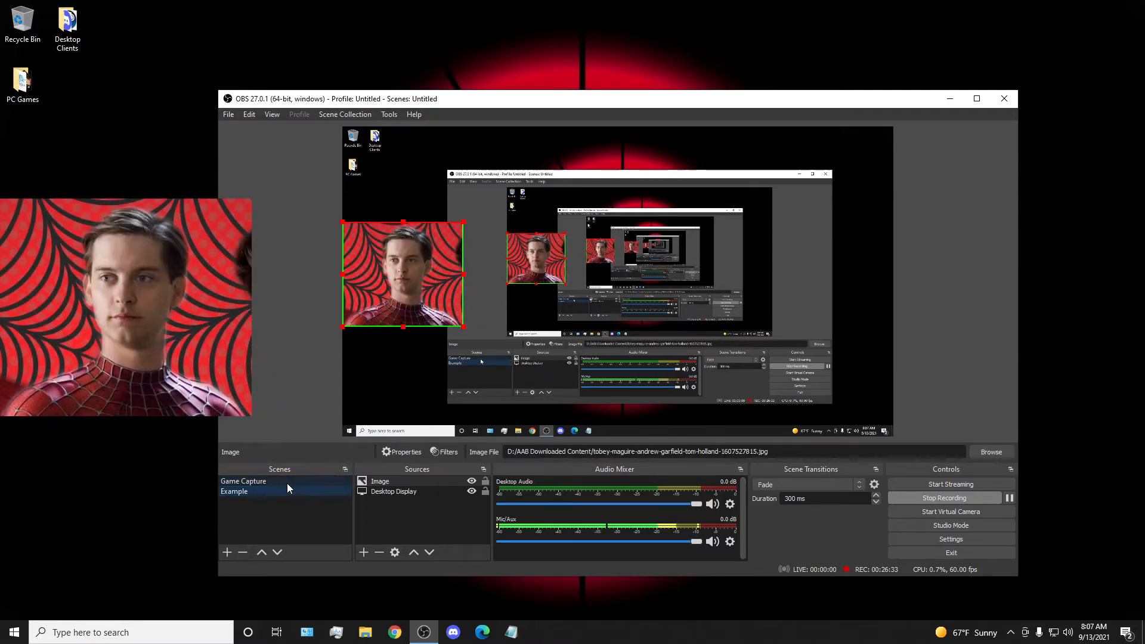
click(286, 483)
click(286, 490)
click(288, 483)
click(287, 489)
click(286, 483)
click(284, 489)
click(282, 482)
click(281, 490)
click(281, 481)
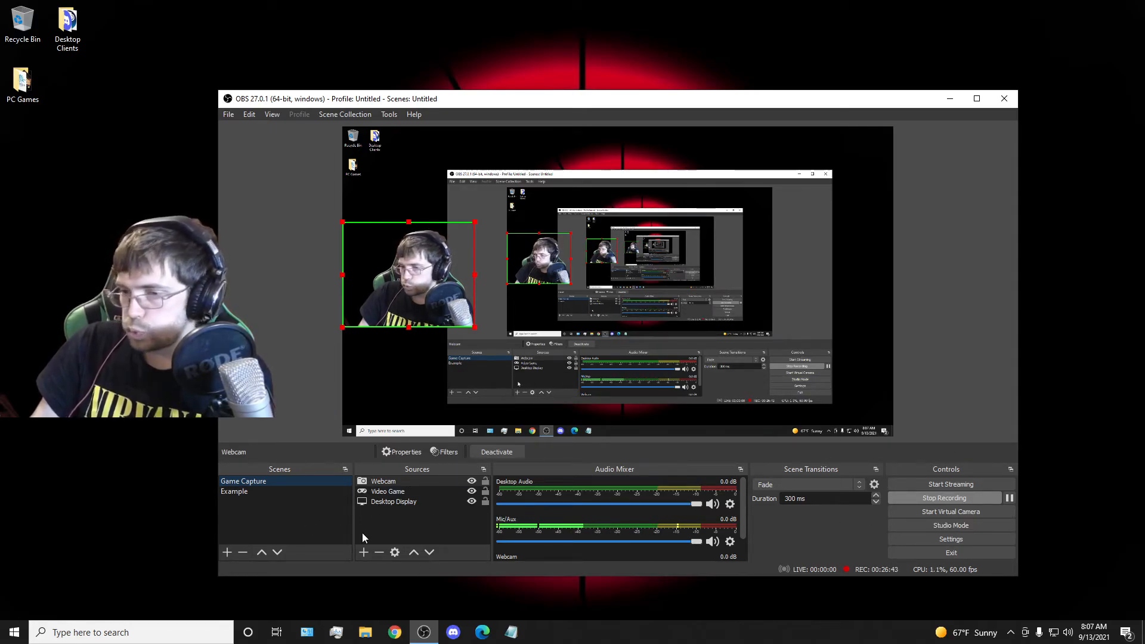
Look over the source types that can be added and the options of the Desktop Display source without choosing any.
click(363, 554)
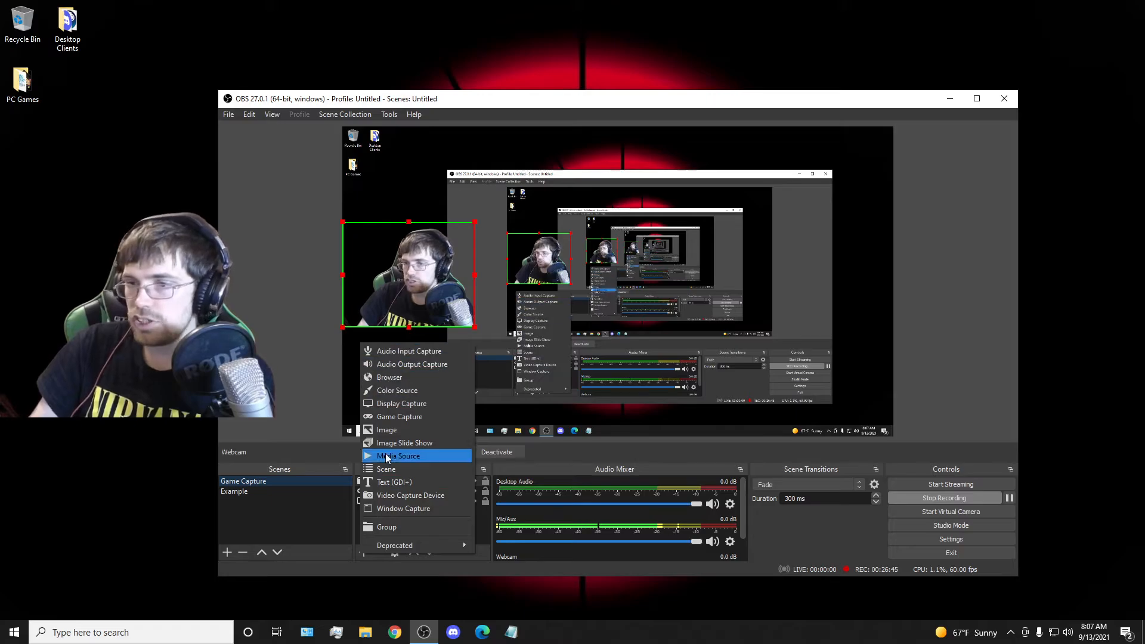
click(312, 525)
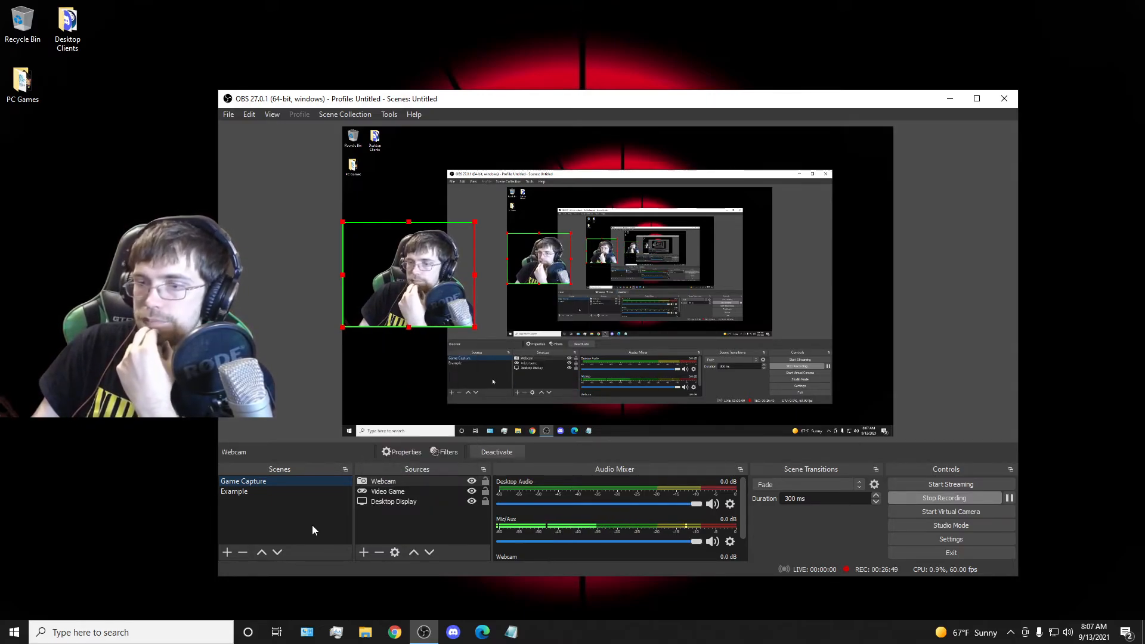
click(398, 503)
right_click(399, 504)
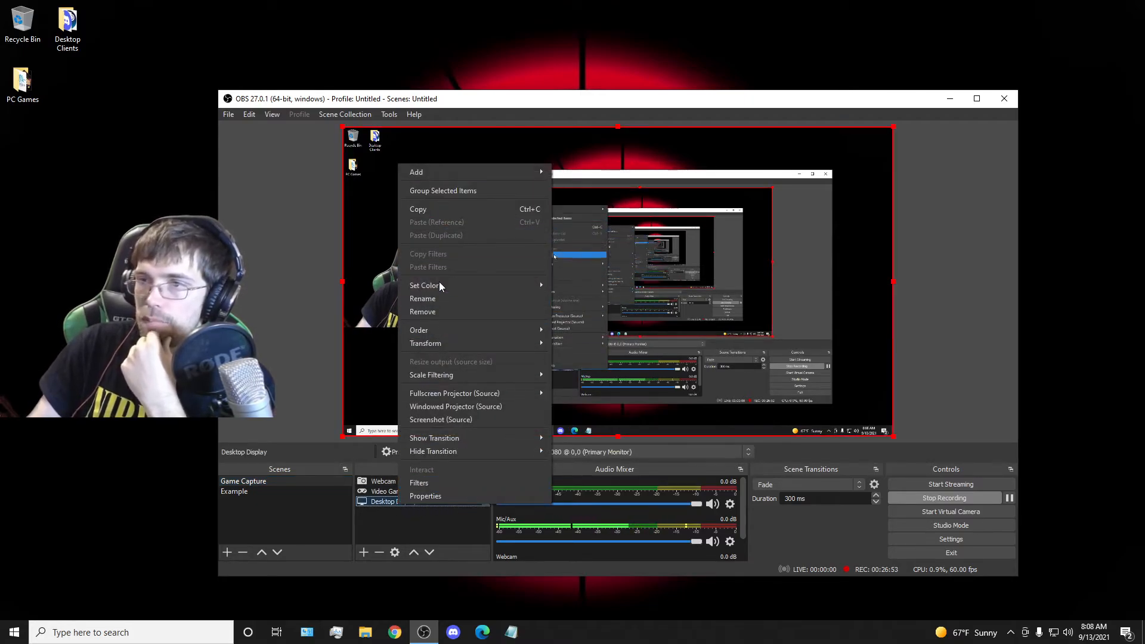
click(392, 529)
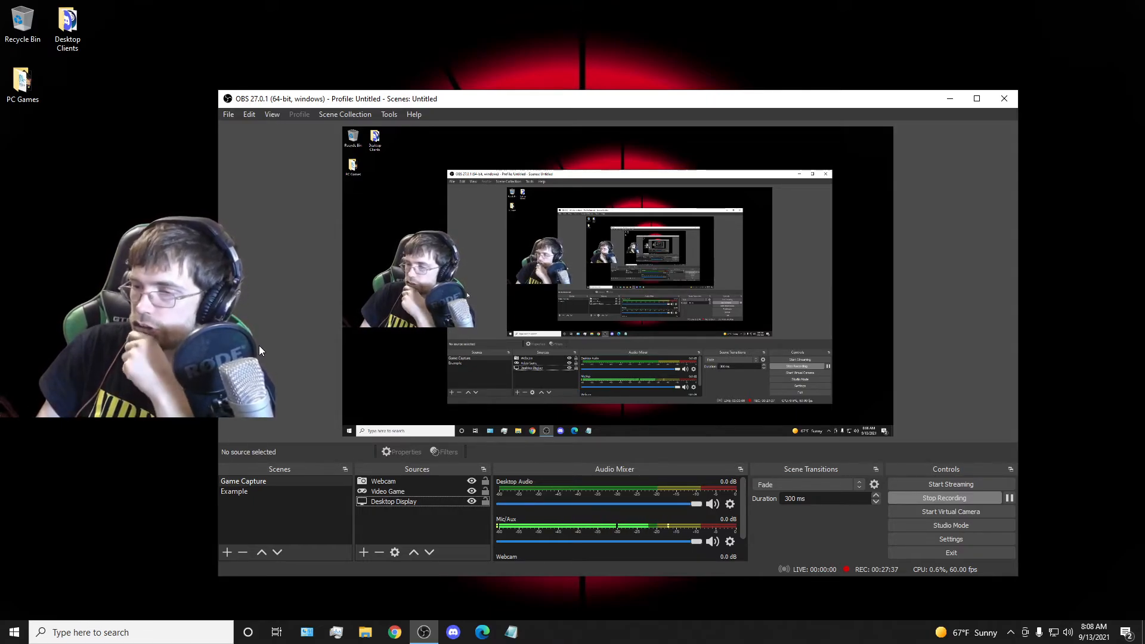
Reposition the webcam slightly lower along the canvas's left edge in the Game Capture scene and enlarge it a little.
mouse_move(391, 285)
mouse_down()
mouse_move(418, 292)
mouse_move(546, 232)
mouse_move(400, 268)
mouse_move(400, 412)
mouse_move(400, 257)
mouse_move(699, 337)
mouse_move(560, 262)
mouse_move(393, 352)
mouse_move(360, 310)
mouse_move(545, 310)
mouse_move(723, 439)
mouse_move(396, 425)
mouse_move(292, 310)
mouse_move(358, 422)
mouse_move(622, 452)
mouse_move(620, 429)
mouse_move(964, 336)
mouse_move(850, 334)
mouse_move(922, 309)
mouse_move(603, 158)
mouse_move(427, 226)
mouse_move(407, 303)
mouse_move(398, 270)
mouse_up()
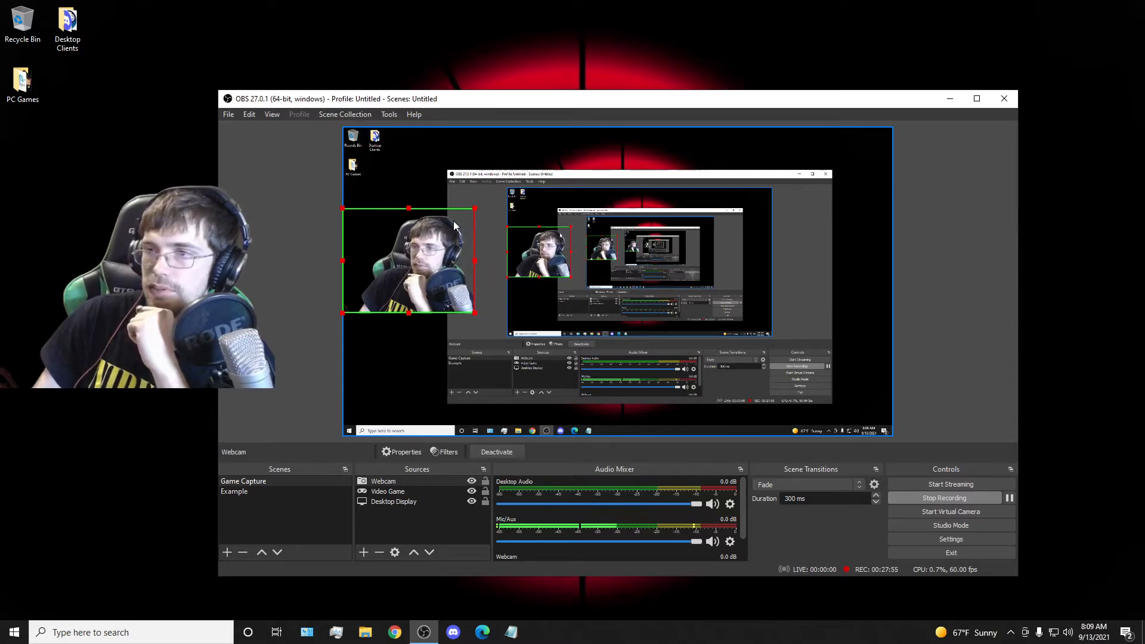
drag(475, 206, 478, 247)
drag(411, 305, 410, 326)
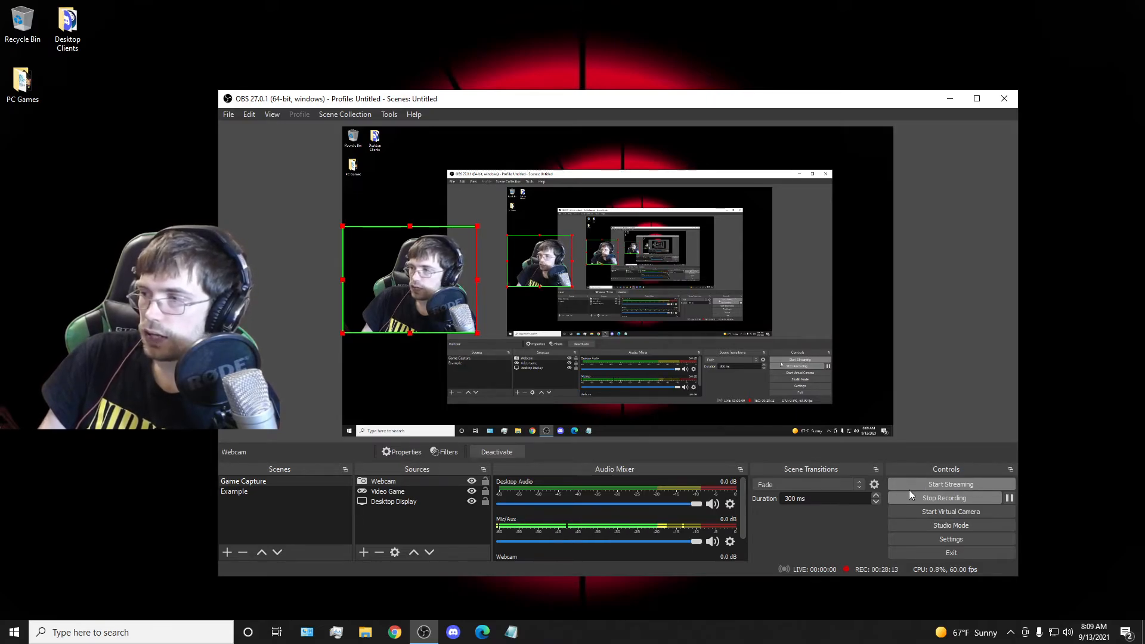
Open the settings and review the General options and the Stream service, server and bitrate limits.
click(952, 539)
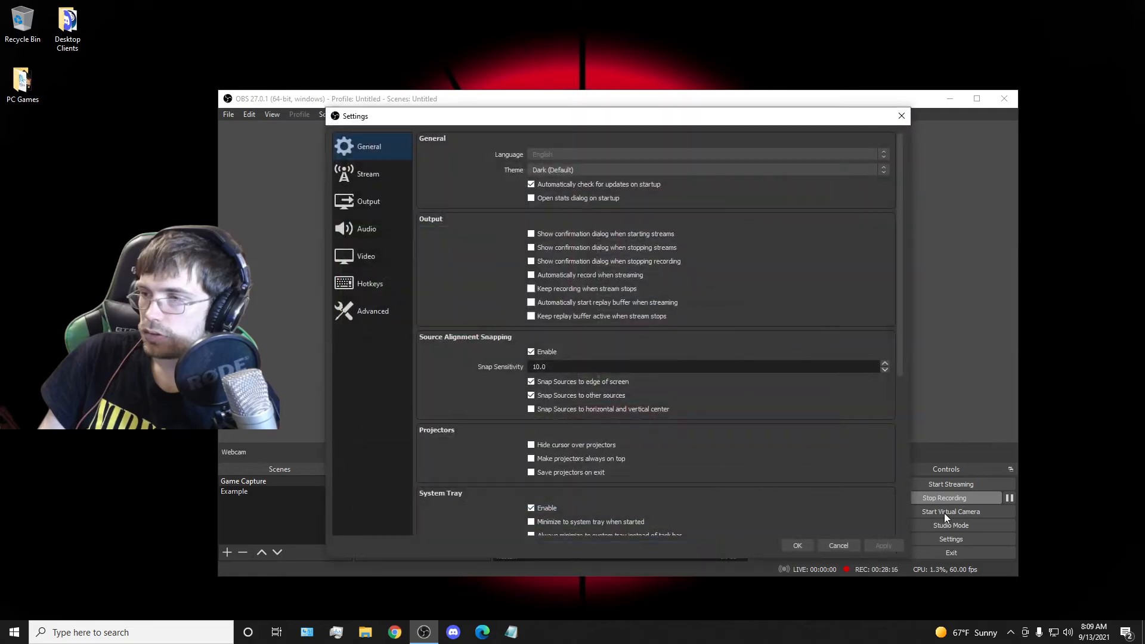
click(351, 183)
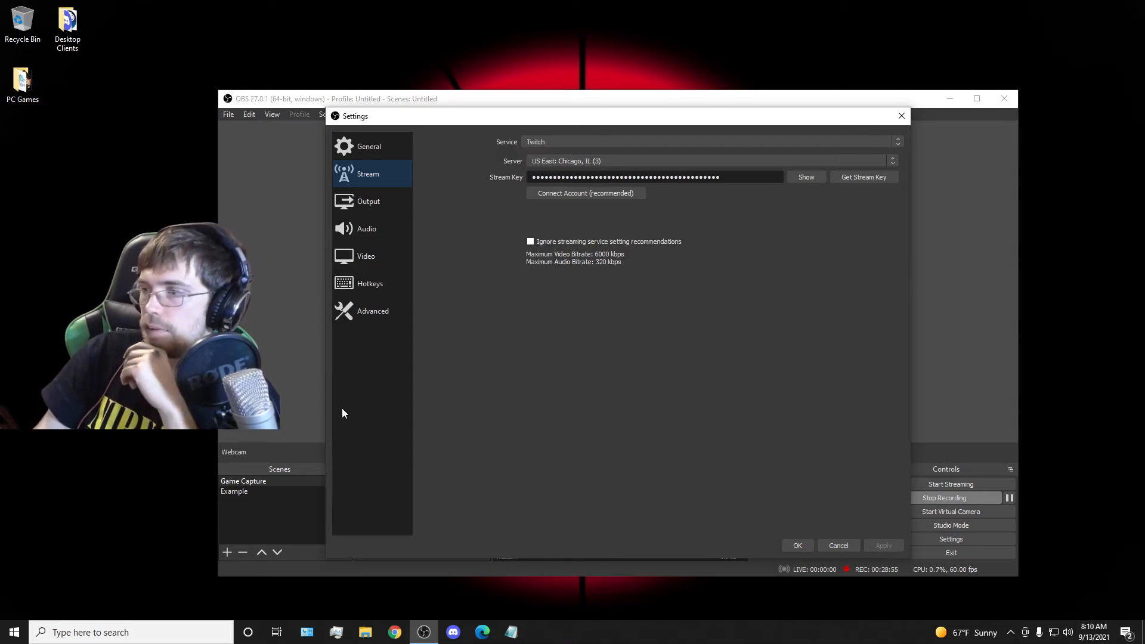
click(351, 154)
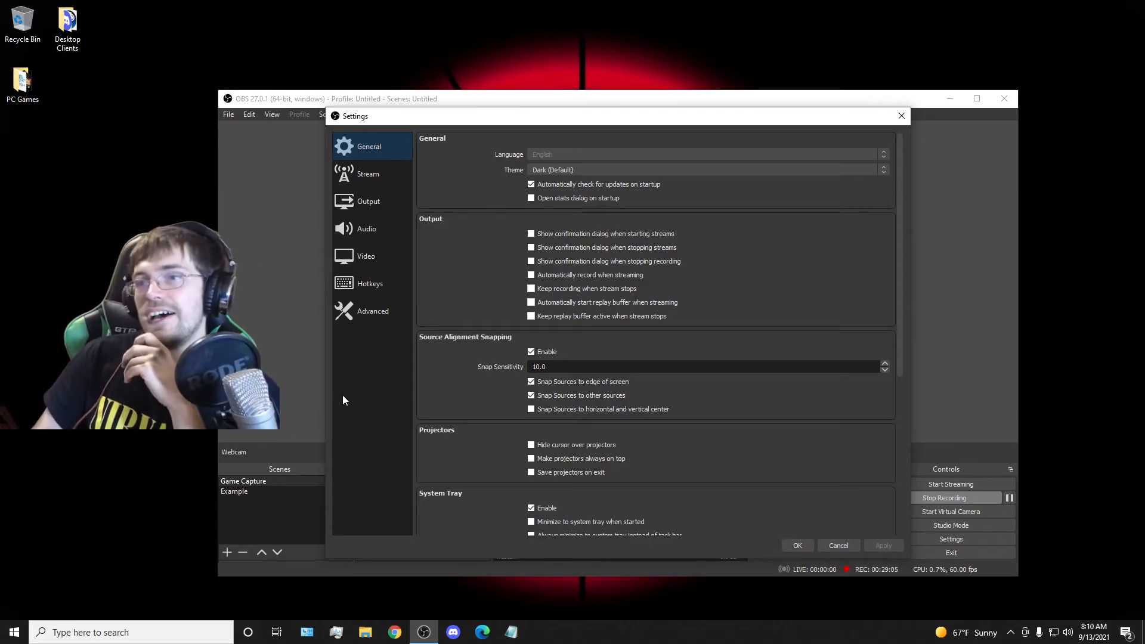
click(365, 175)
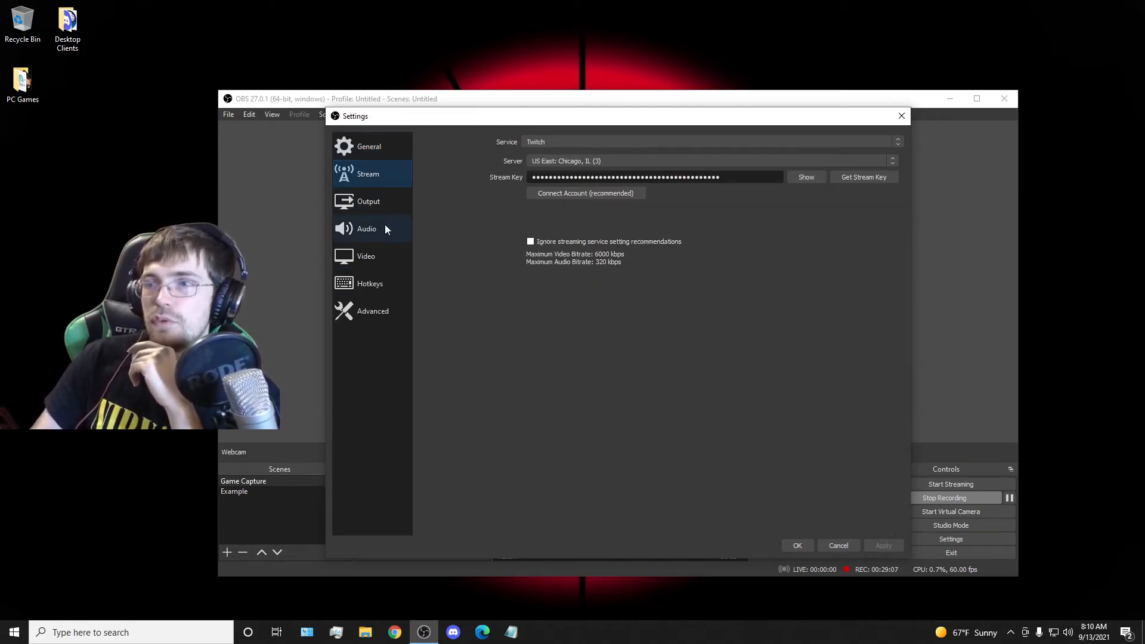
click(360, 153)
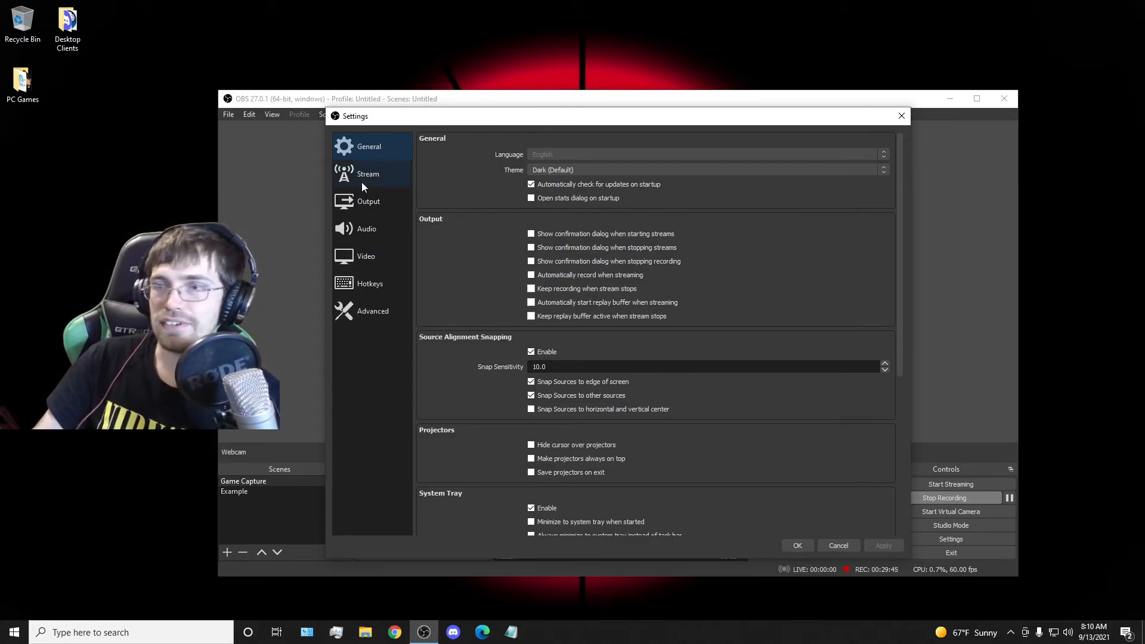
click(378, 175)
click(366, 155)
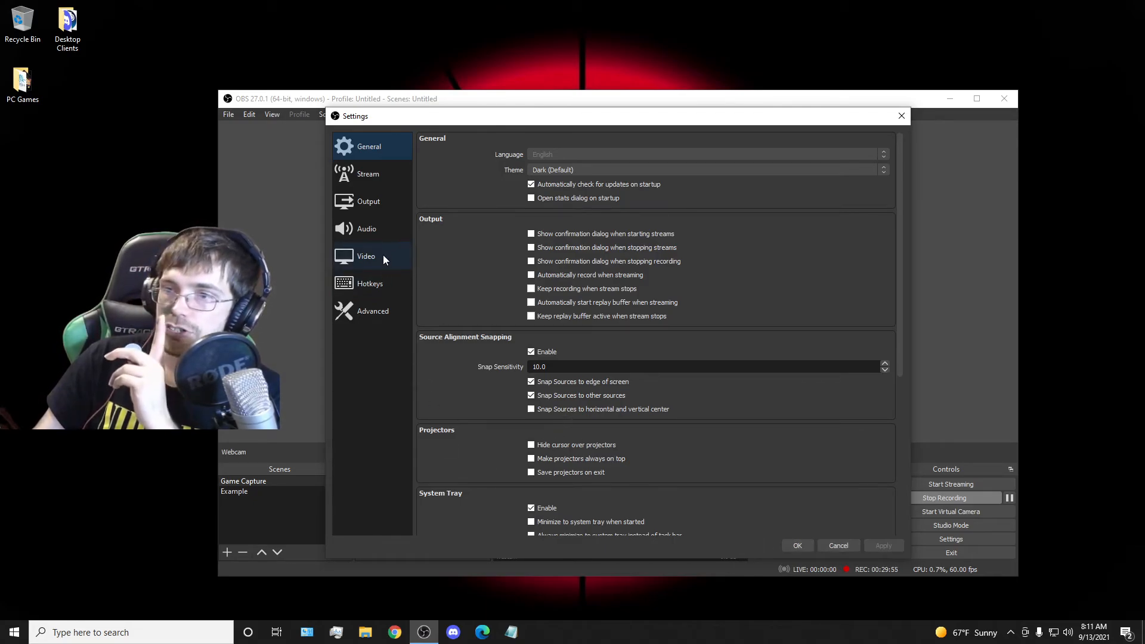
Review the Output settings for streaming and recording, and recheck the General and Stream settings.
click(375, 203)
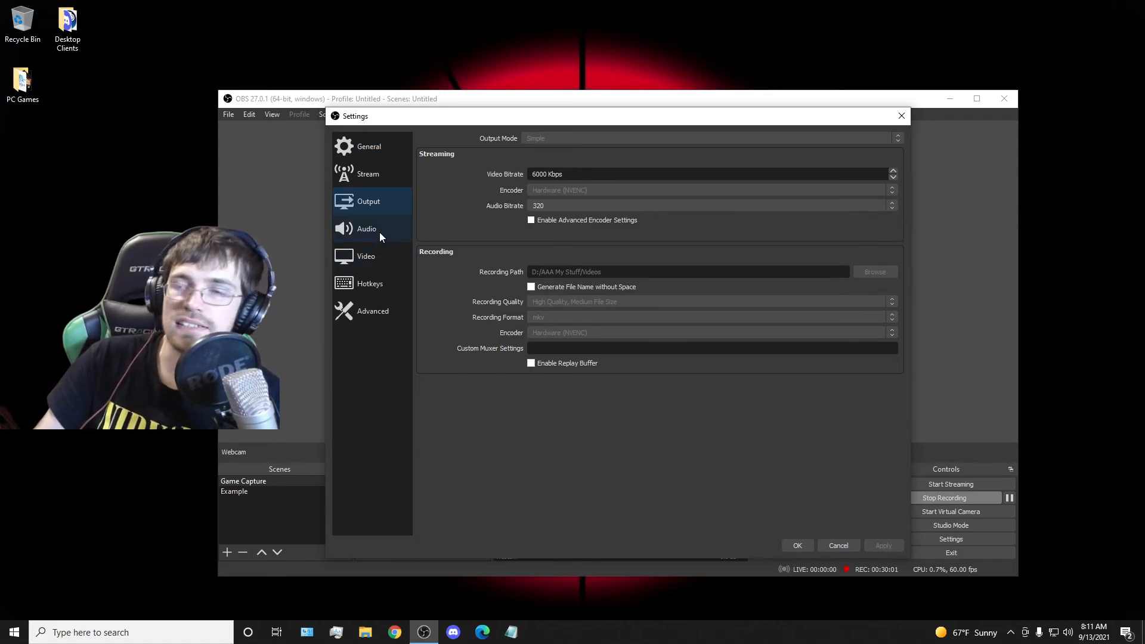
click(369, 152)
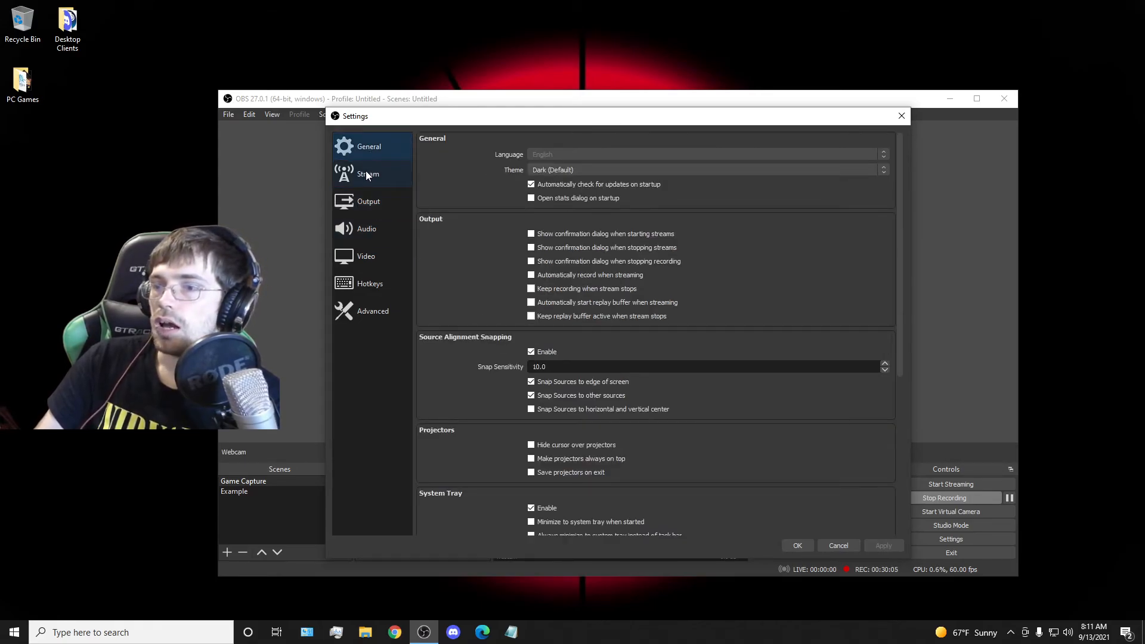
click(368, 199)
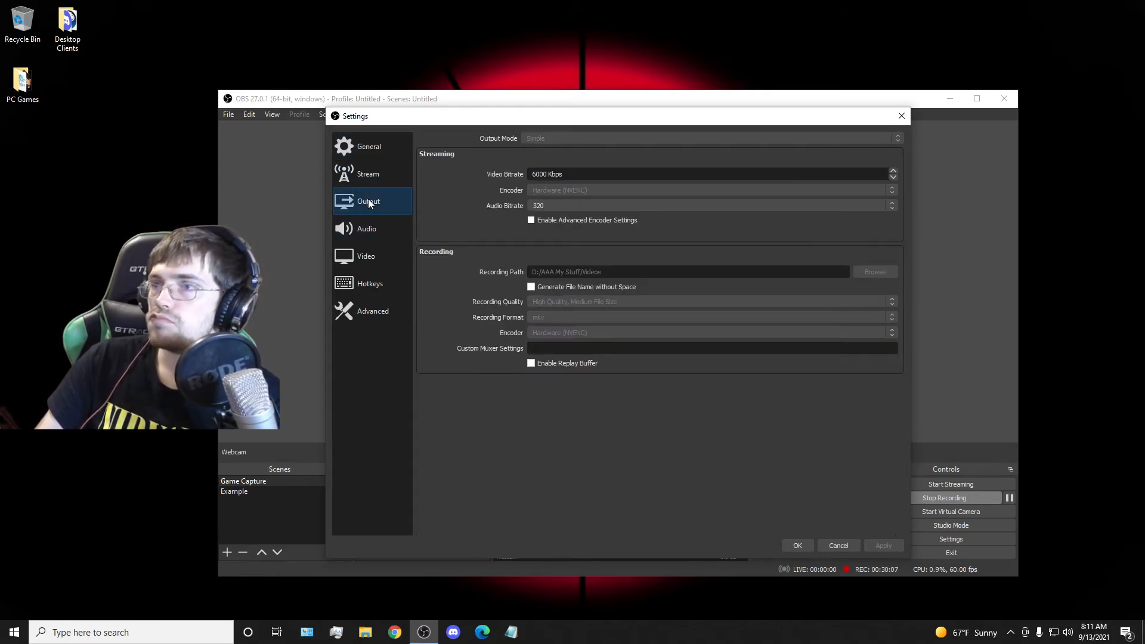
click(366, 181)
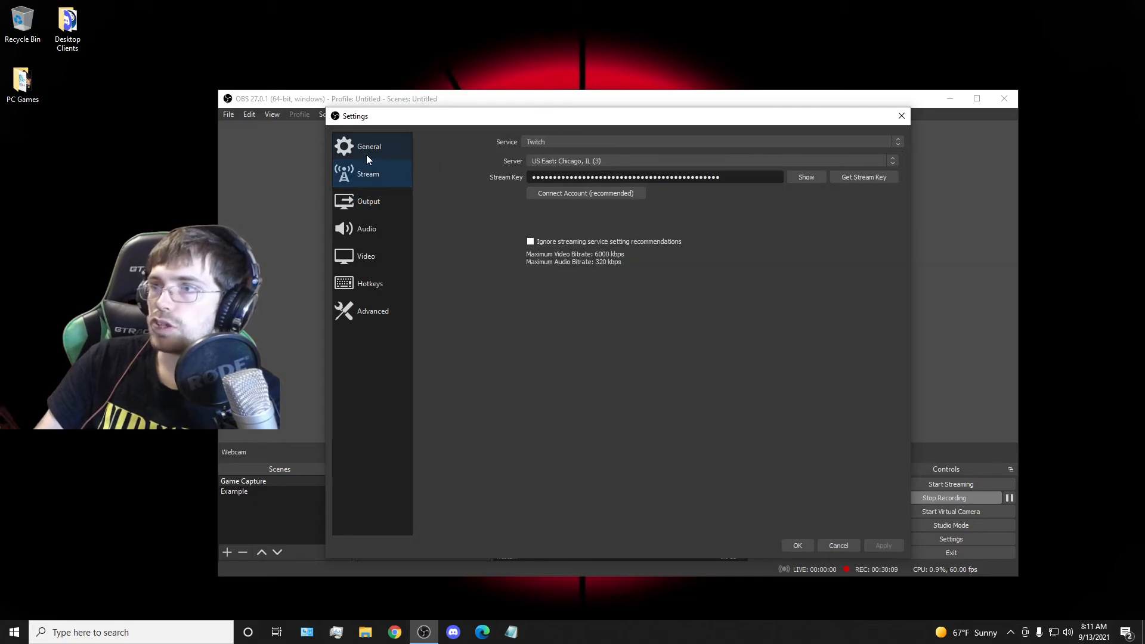
Examine the remaining General settings, including source snapping, projectors, system tray, preview, studio mode and multiview.
click(366, 154)
scroll(471, 256, down, 2)
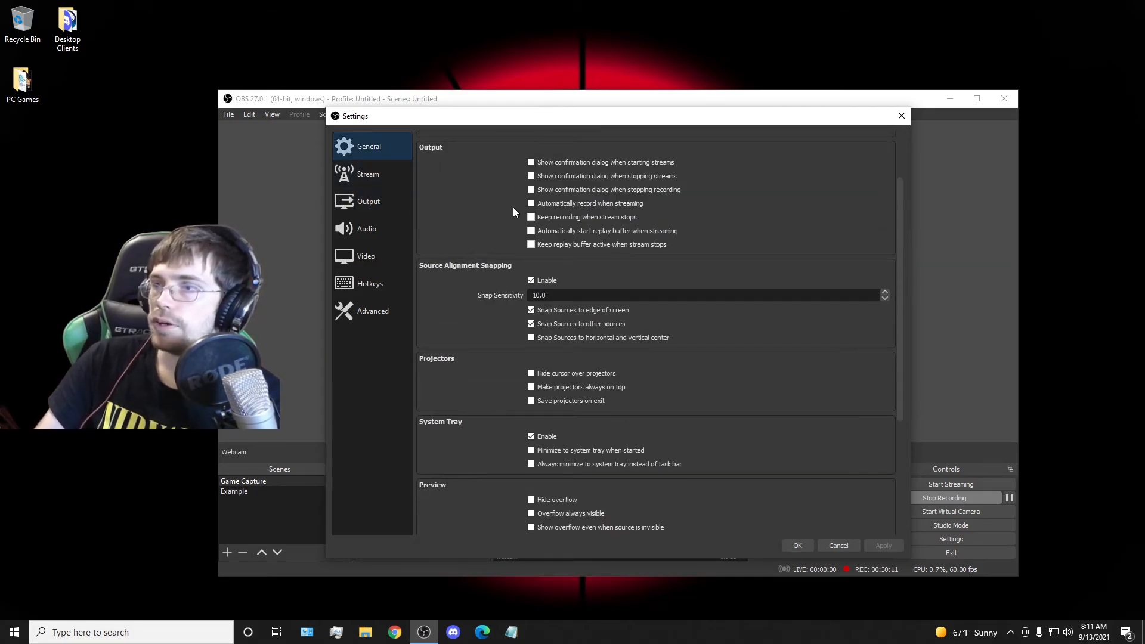
scroll(486, 266, down, 1)
scroll(479, 305, down, 4)
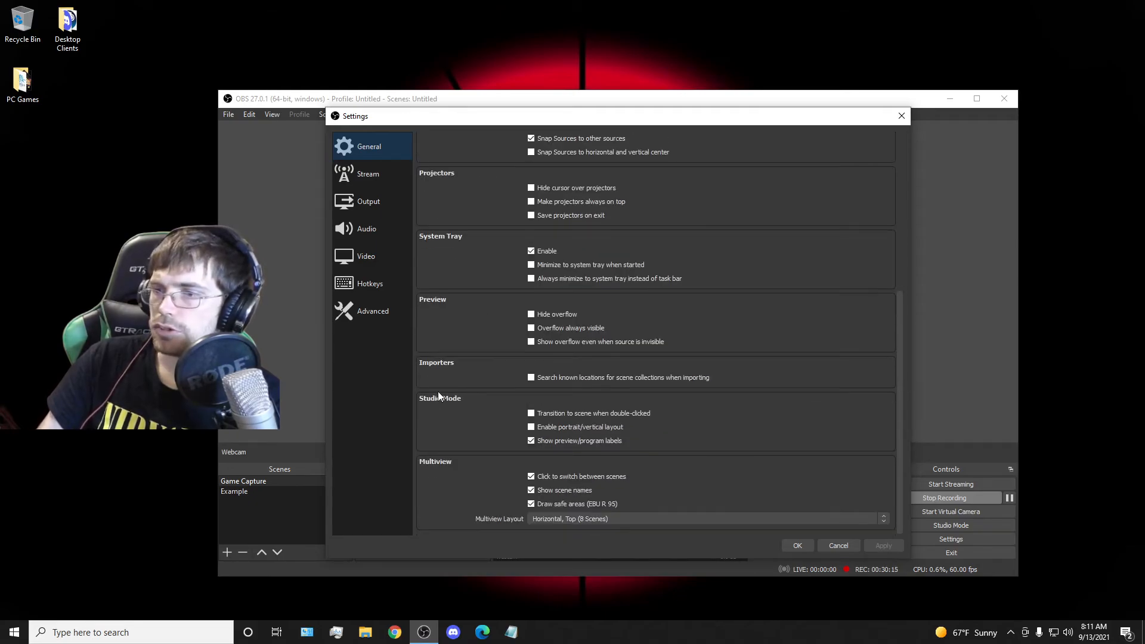
scroll(458, 484, up, 6)
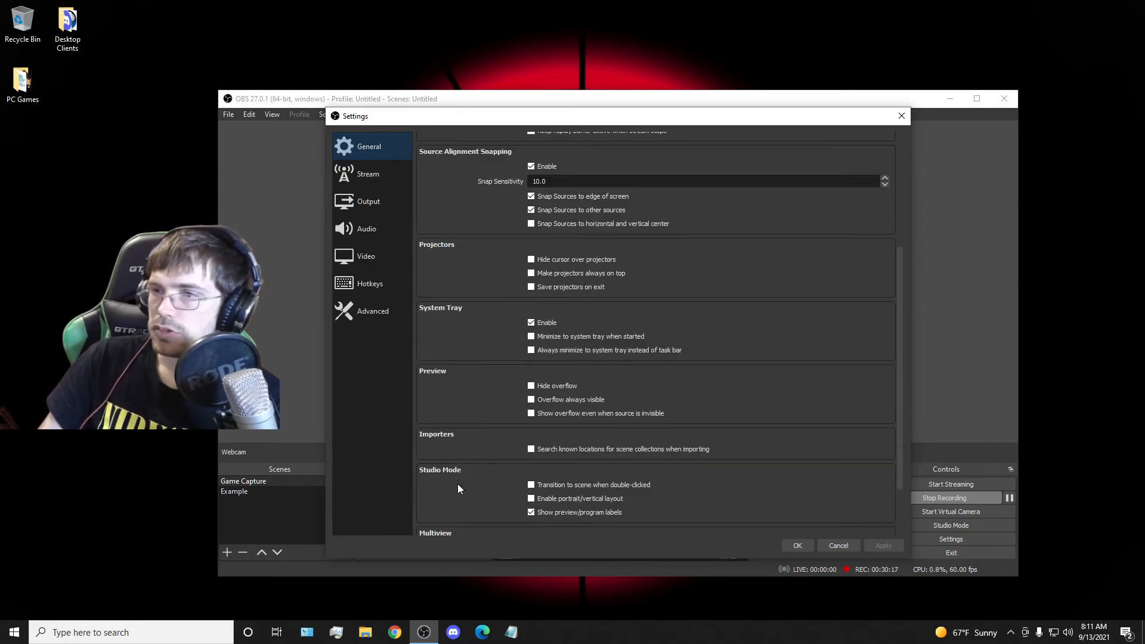
Review the Video resolution and frame rate, the Output settings, and the Audio devices, meters and push-to-talk hotkeys, and leave the settings.
scroll(433, 366, up, 1)
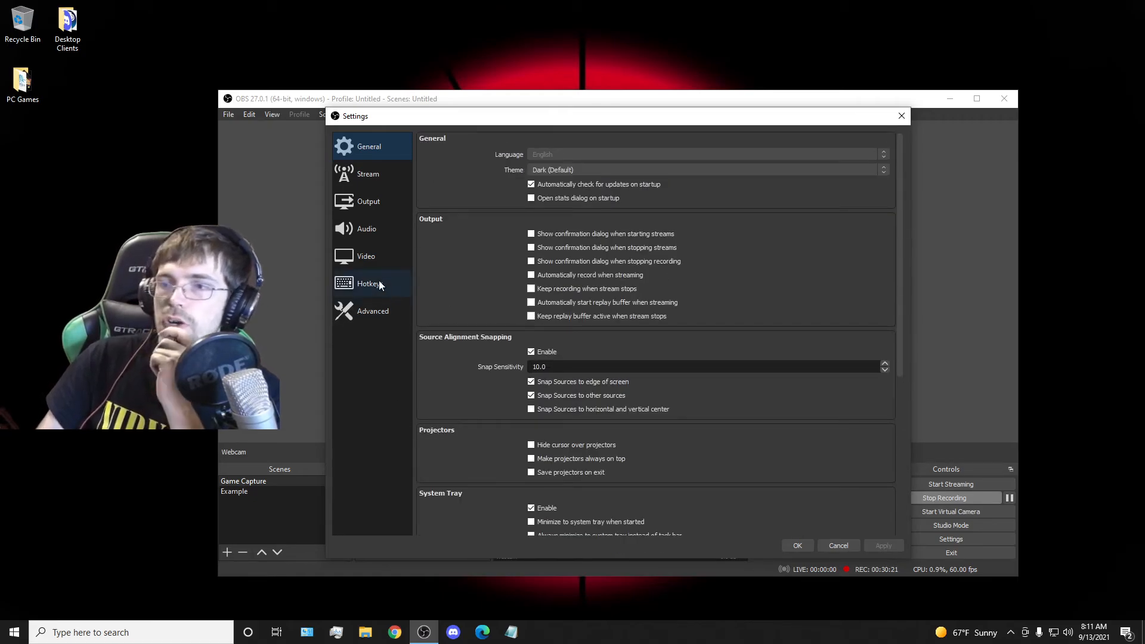
click(374, 256)
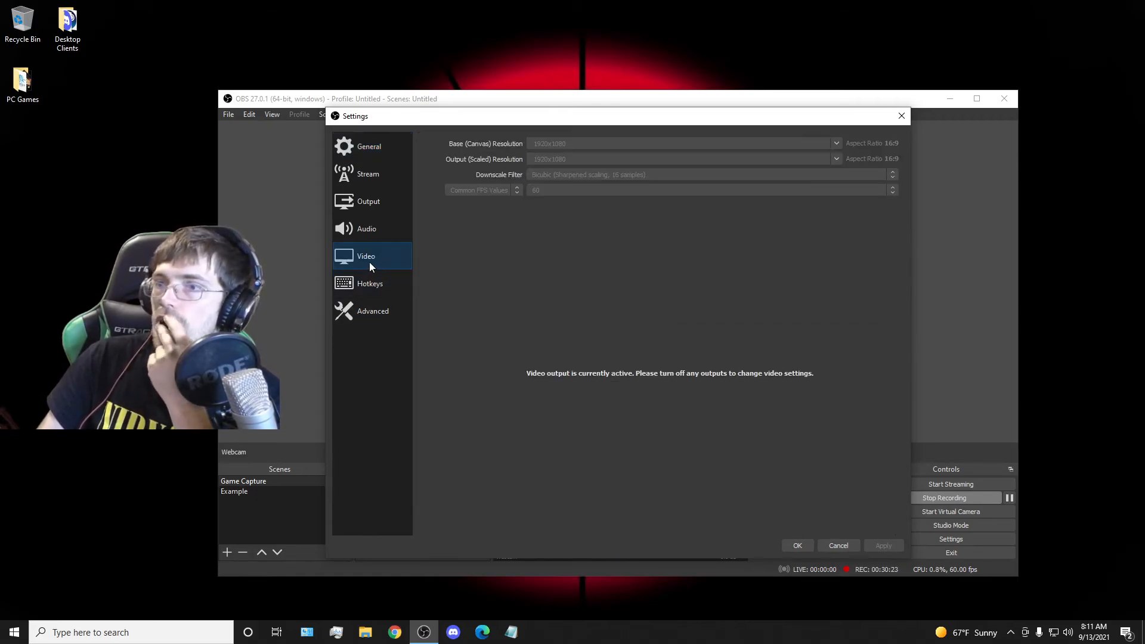
click(378, 204)
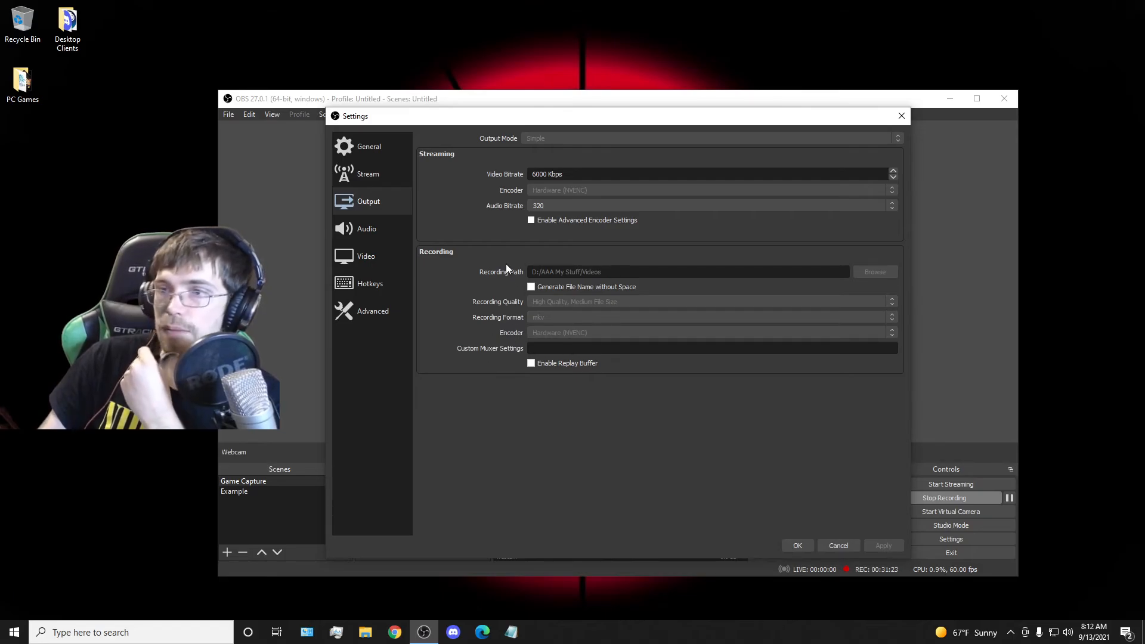
click(384, 231)
scroll(504, 435, down, 3)
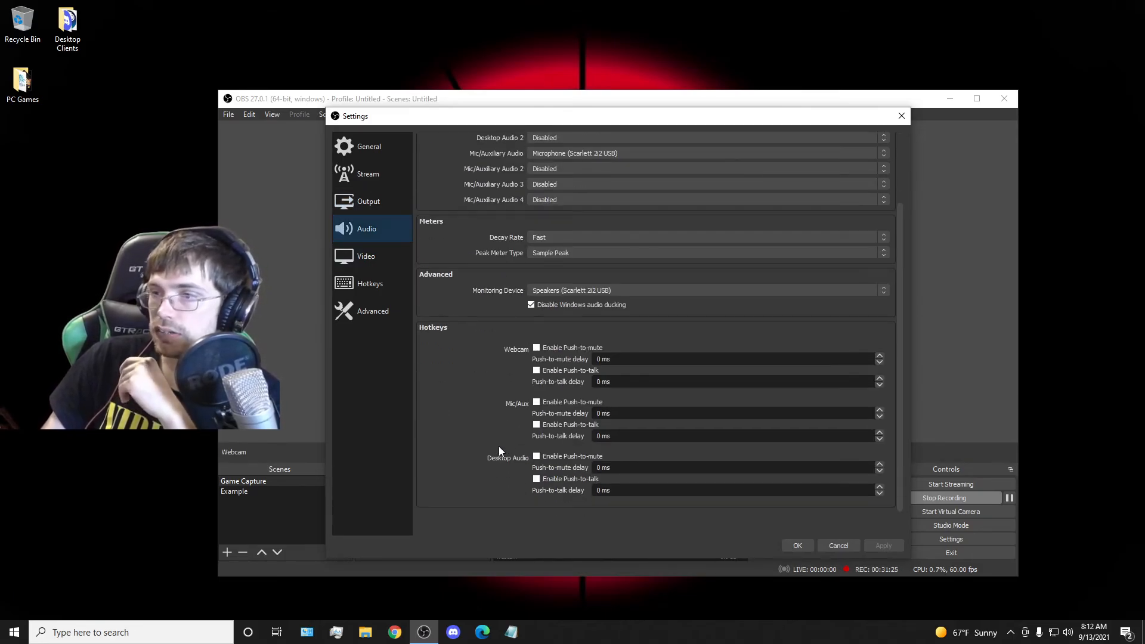
scroll(500, 417, up, 3)
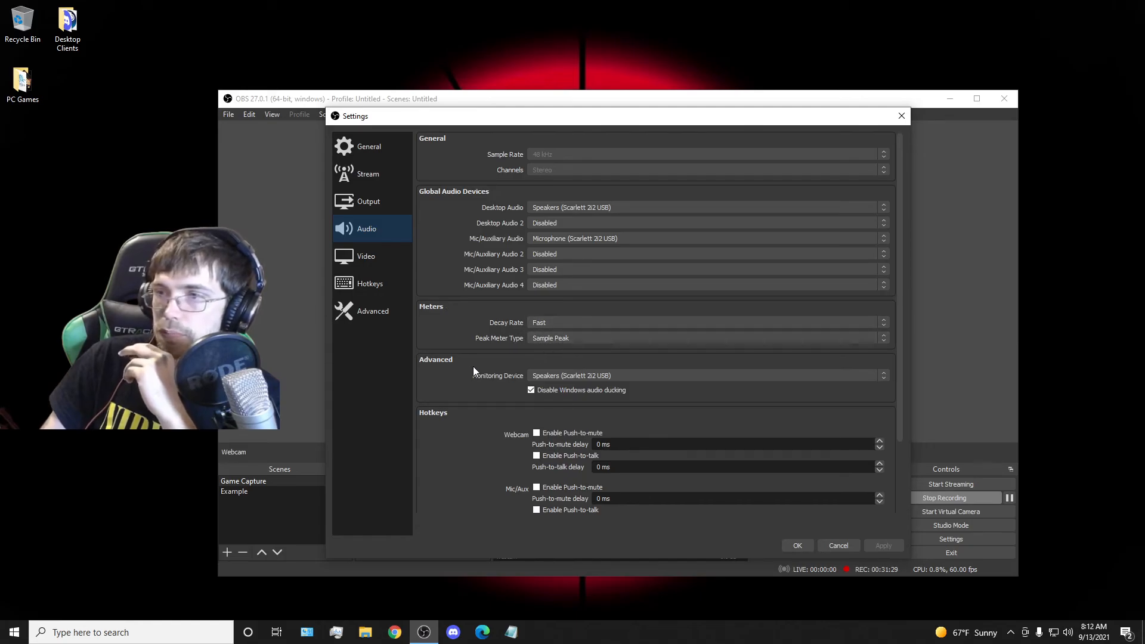
scroll(452, 392, down, 2)
scroll(455, 400, down, 1)
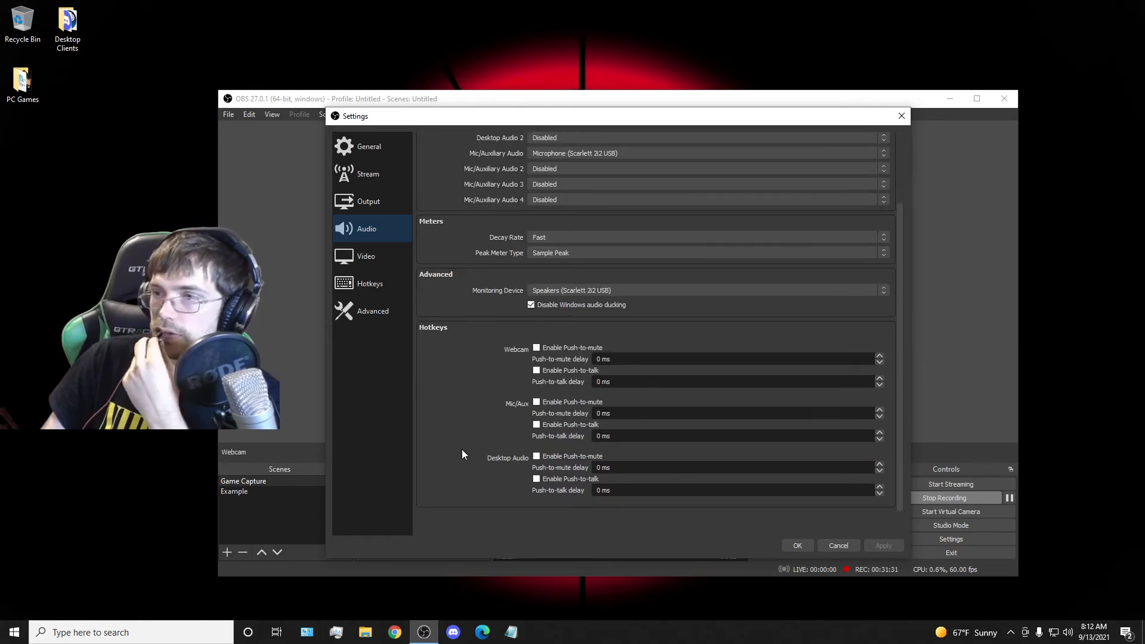
scroll(463, 459, up, 3)
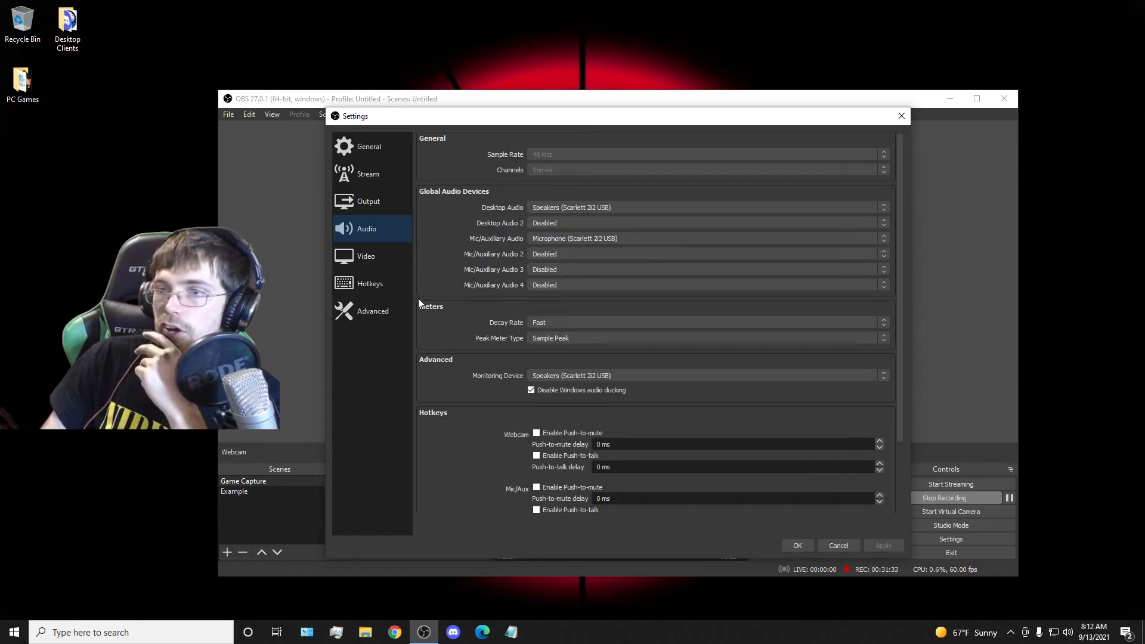
click(360, 256)
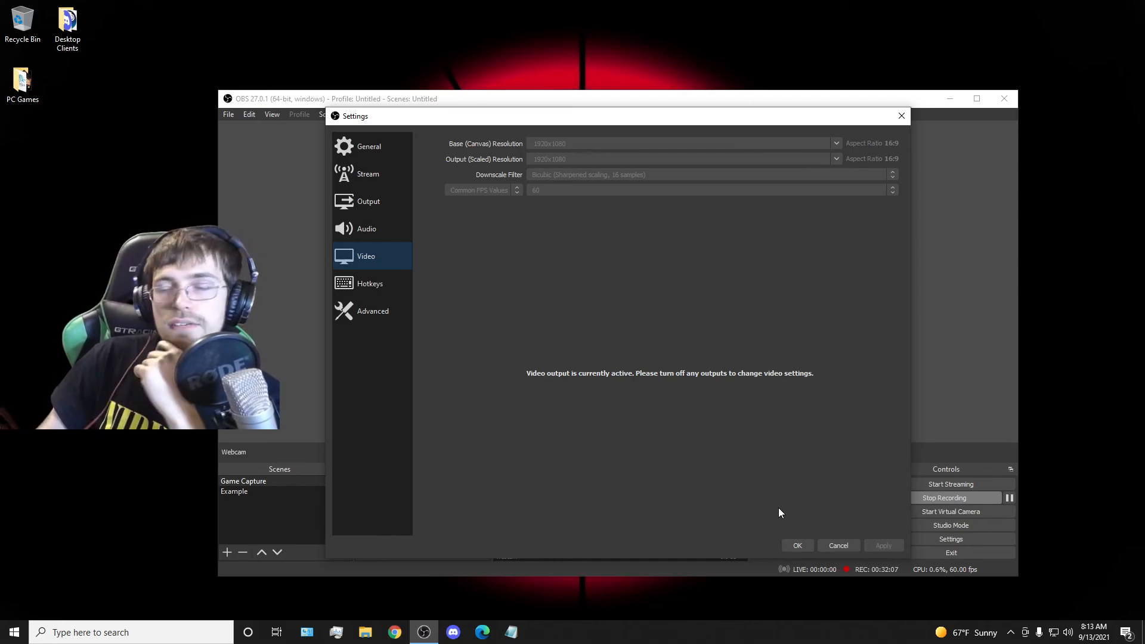
click(839, 545)
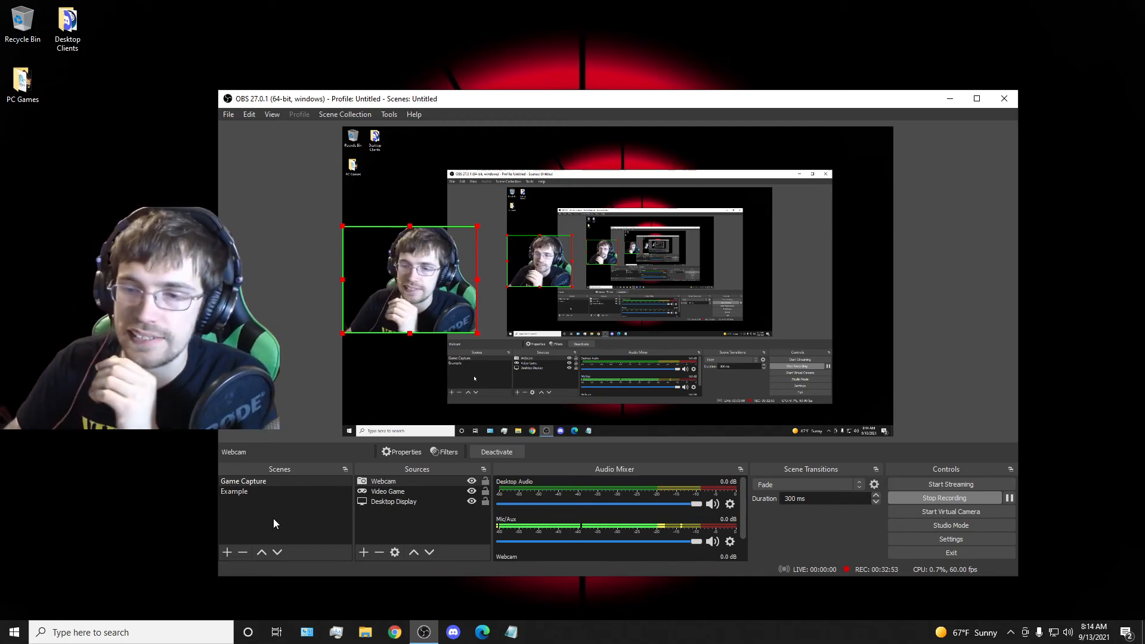
Add a new Browser source to the Game Capture scene, keep its default URL and size, and deselect it.
click(363, 552)
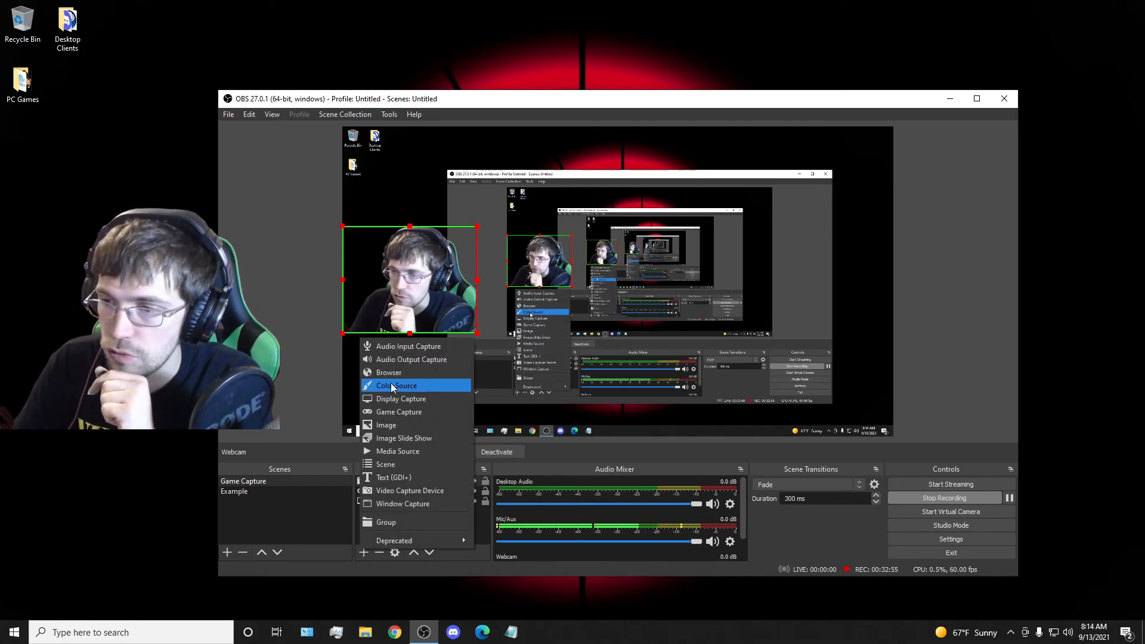
click(404, 374)
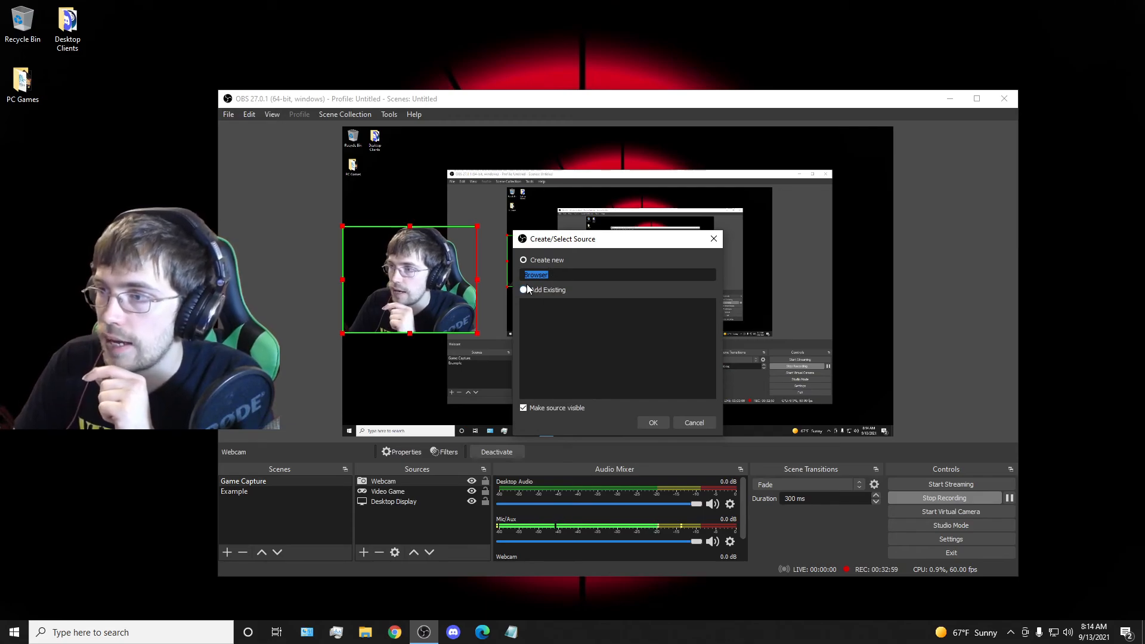
click(653, 422)
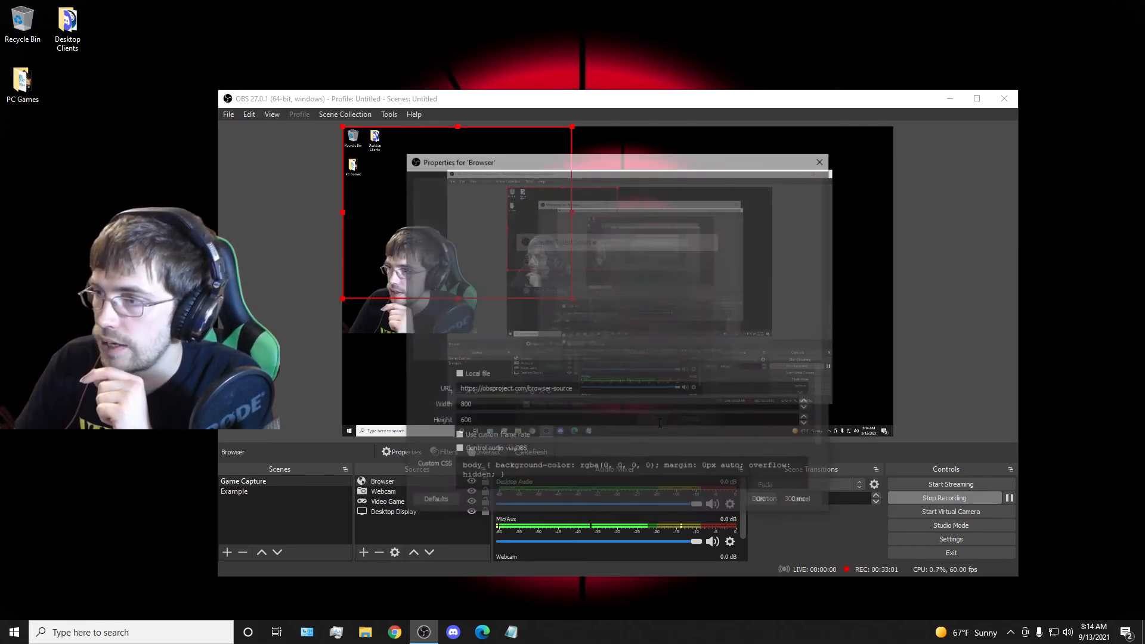
click(578, 388)
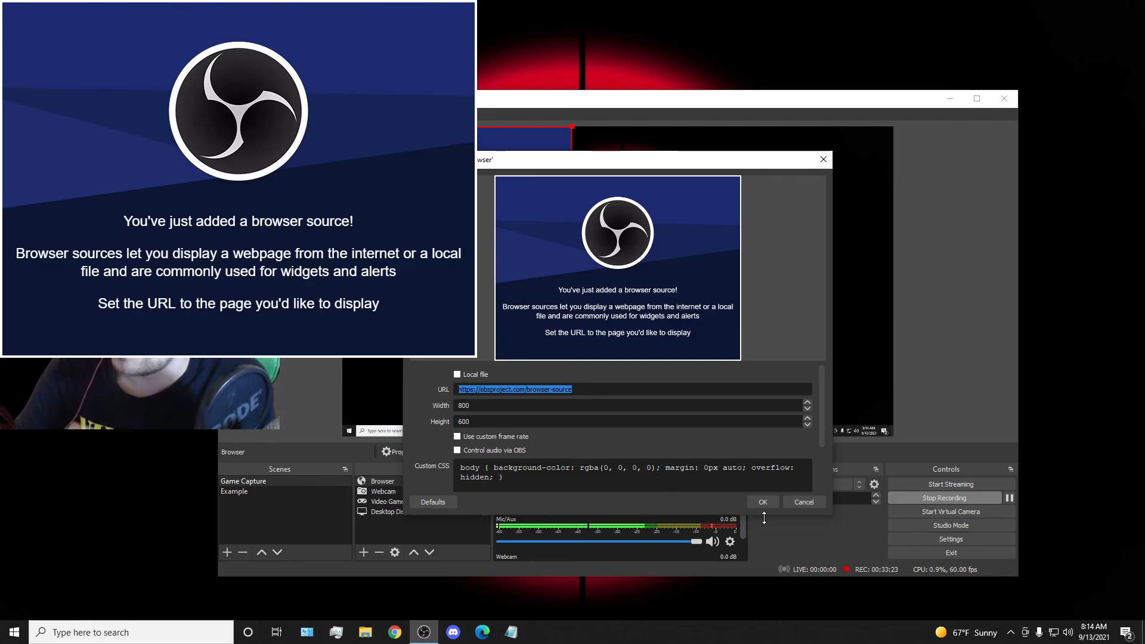
click(802, 501)
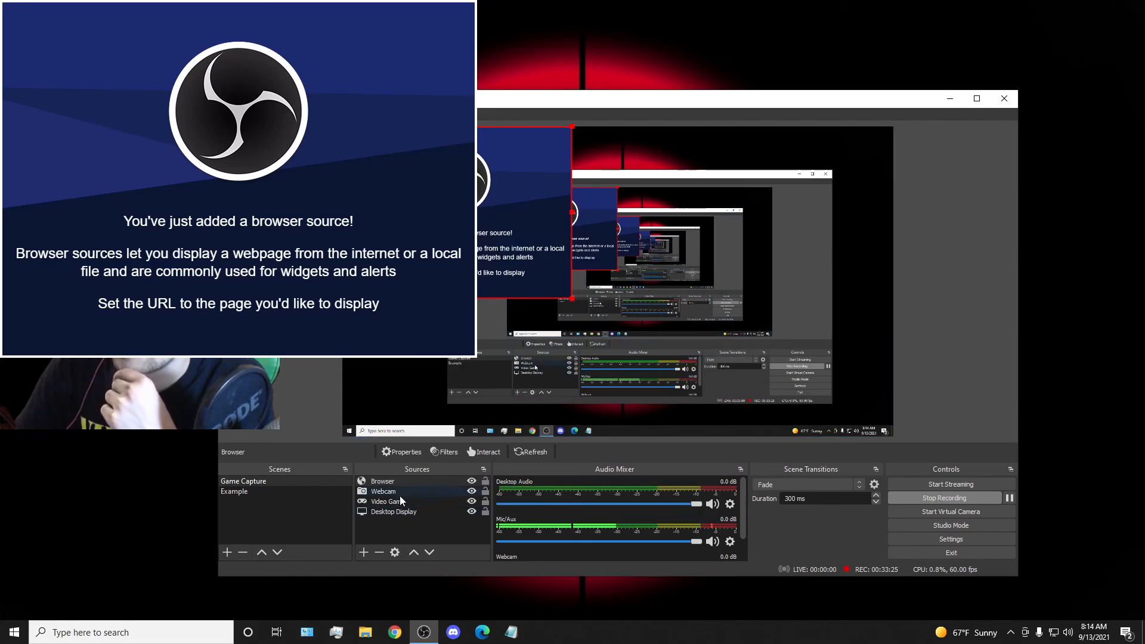
right_click(392, 480)
click(391, 531)
click(391, 531)
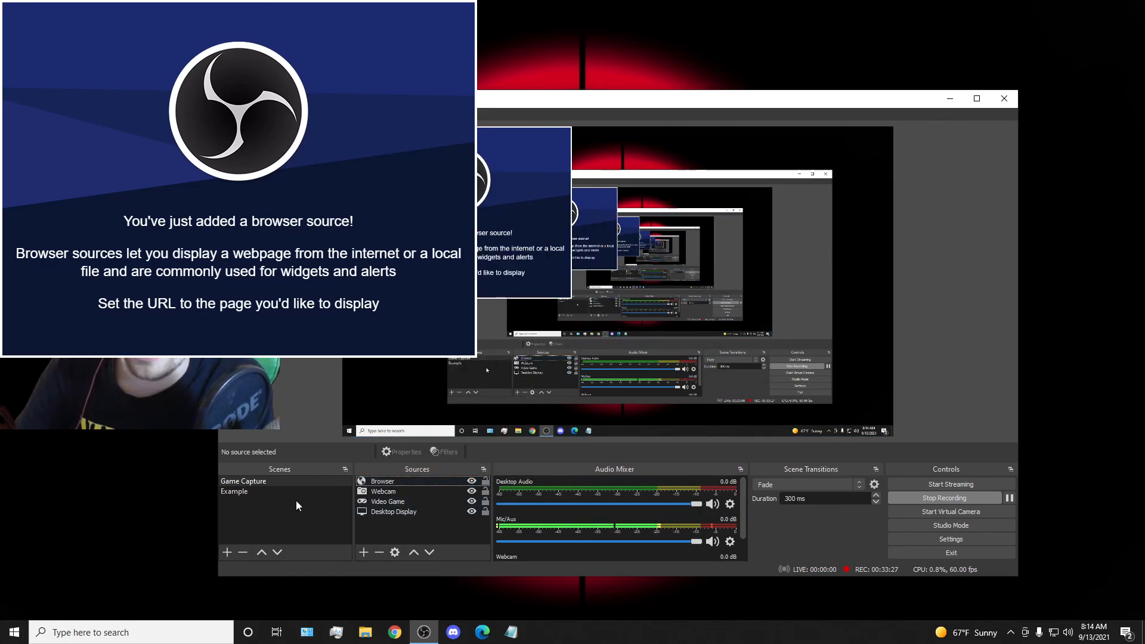
Switch to the Example scene and remove it from the scene list.
click(259, 491)
right_click(260, 492)
click(269, 516)
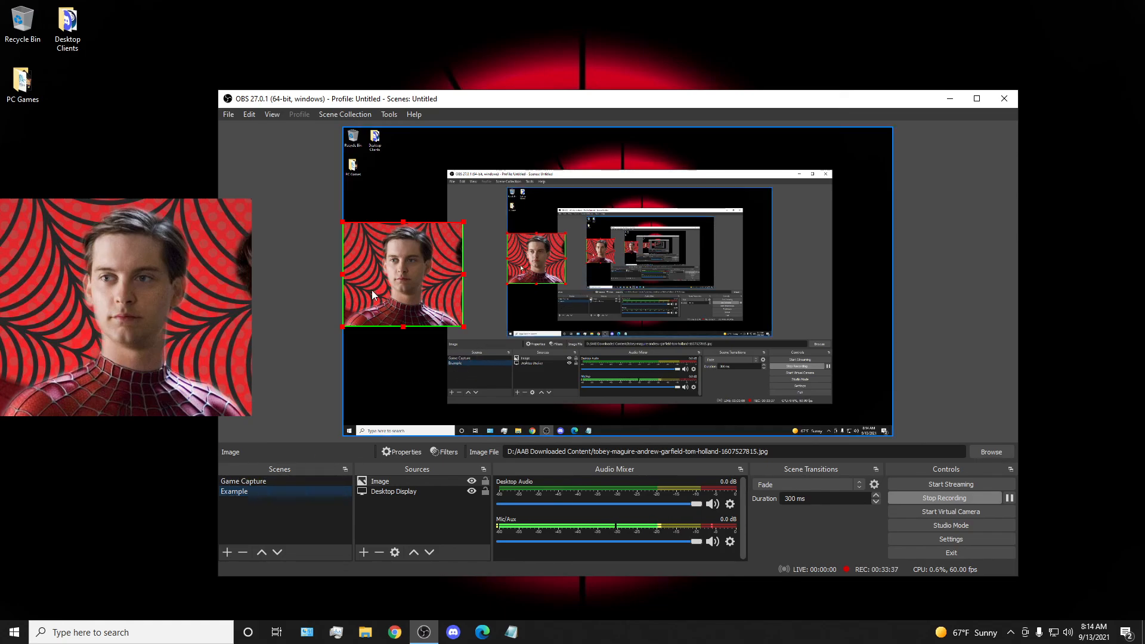
right_click(229, 491)
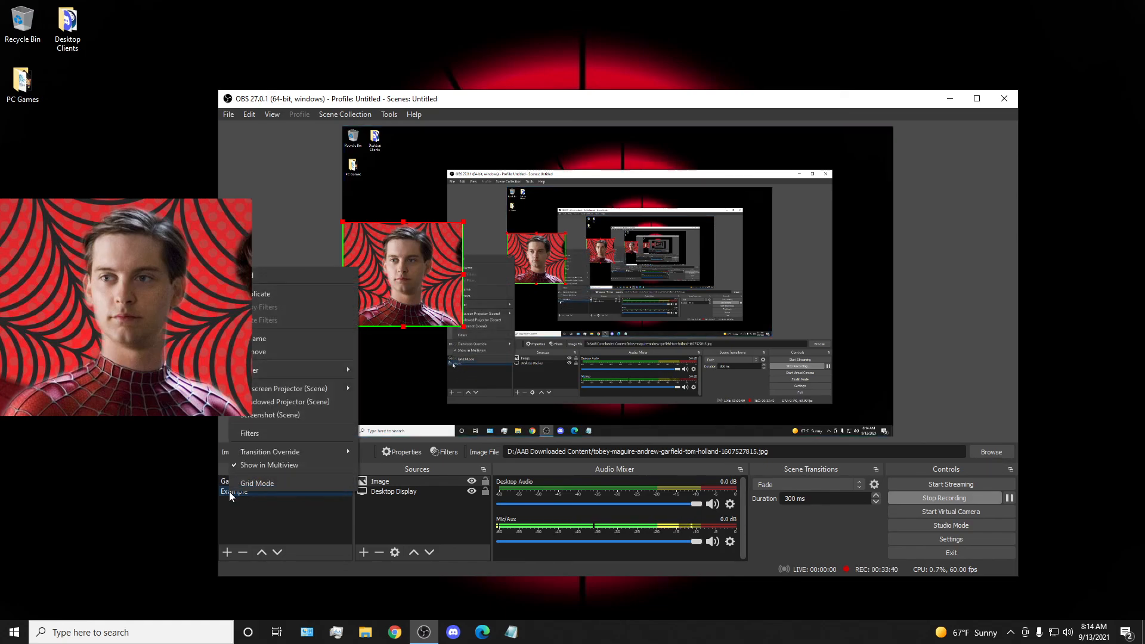
click(264, 351)
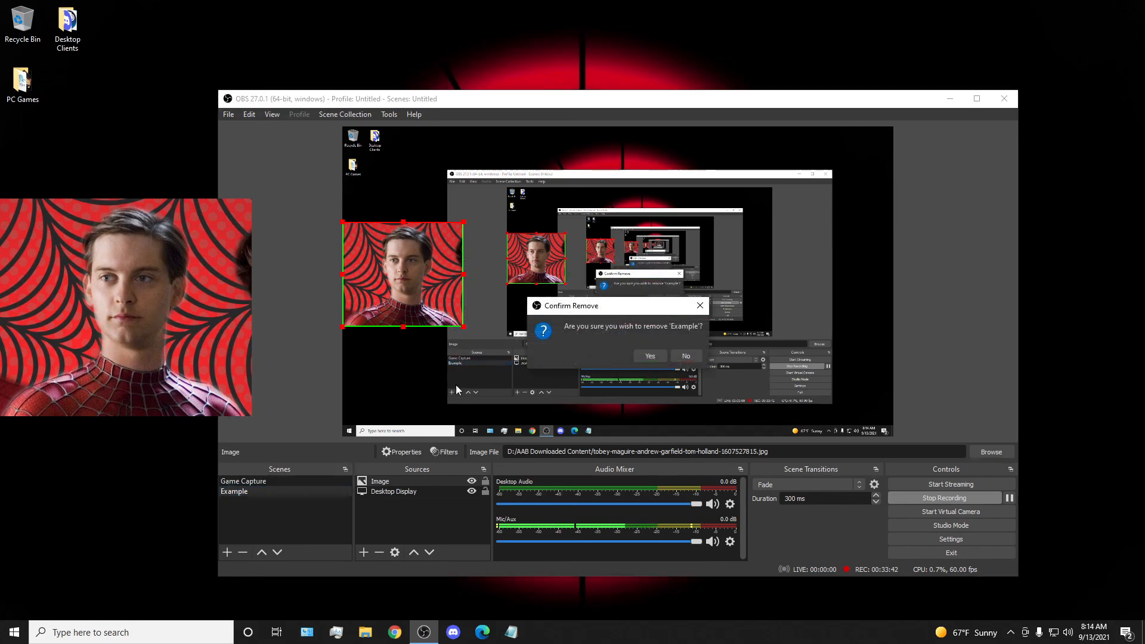
click(650, 357)
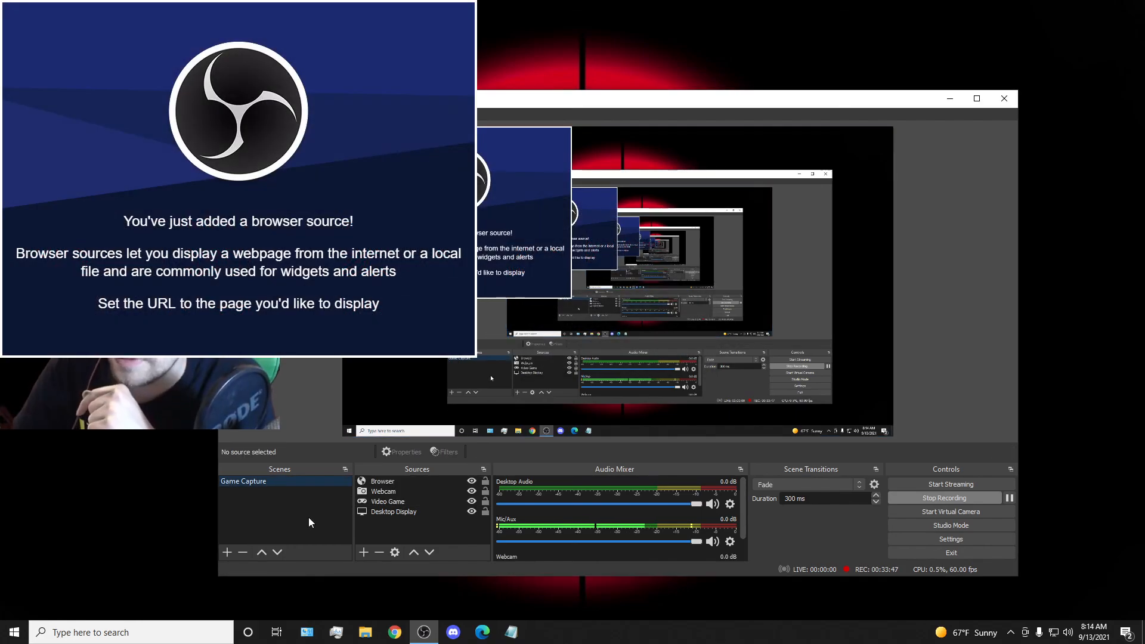
Move the Browser source to about the middle of the canvas and reorder it below the Desktop Display source.
drag(411, 233, 655, 257)
drag(393, 482, 395, 513)
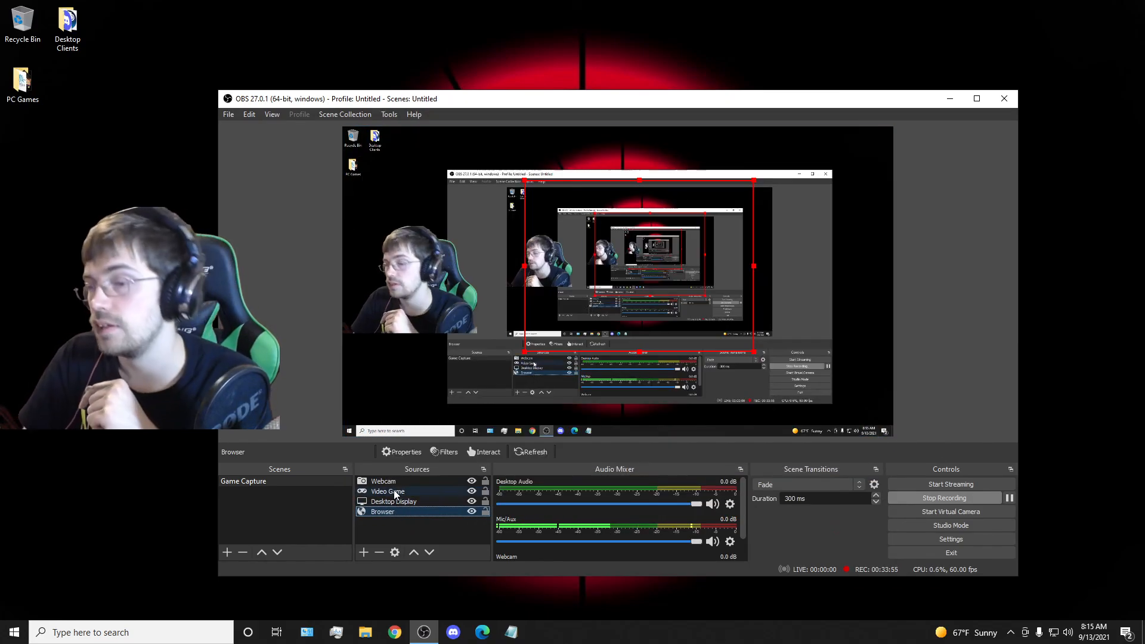